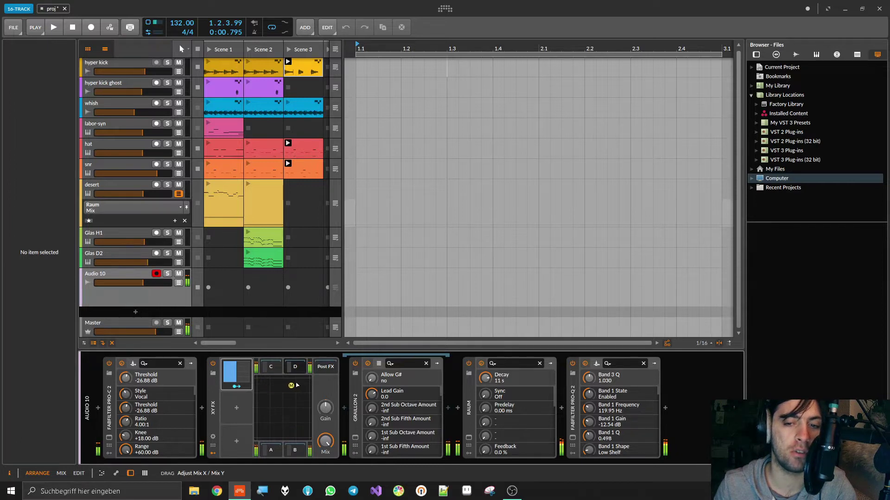
# - Open Graillon 2 in layer D of the XY FX, move the mix point toward corner D and raise the pitch shift
pyautogui.moveTo(250, 447); pyautogui.dragTo(252, 449)
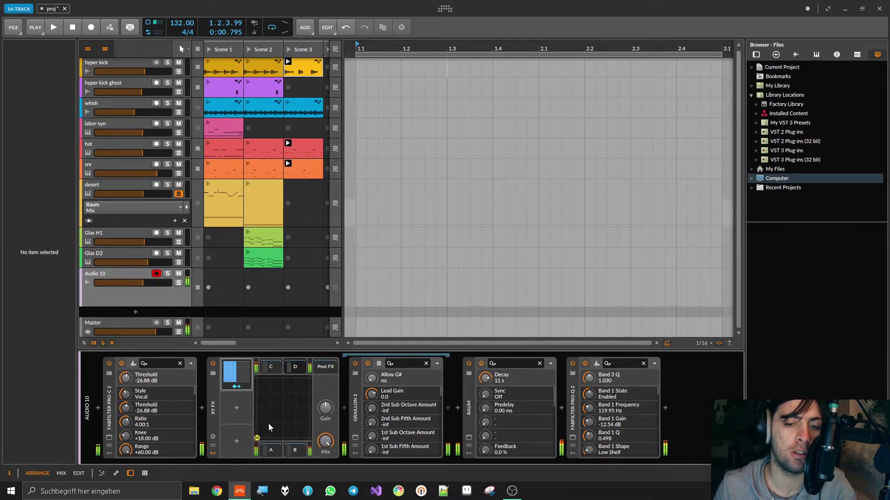
pyautogui.click(355, 438)
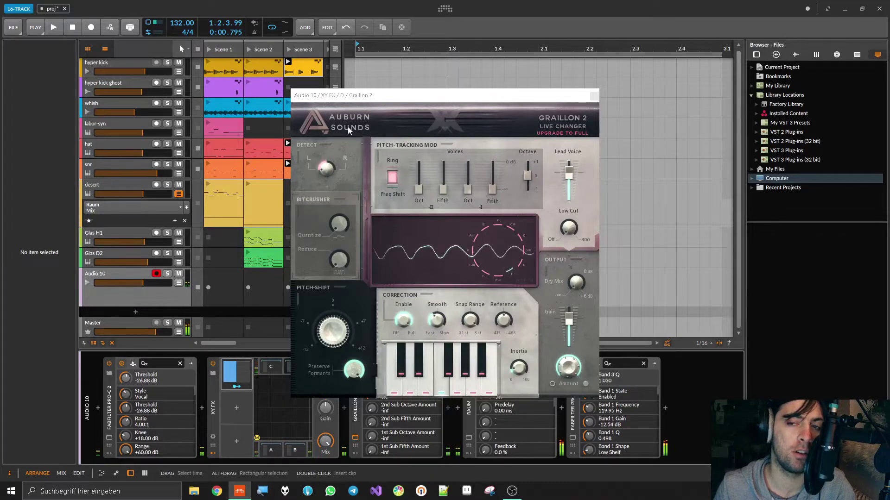
pyautogui.moveTo(257, 435)
pyautogui.mouseDown()
pyautogui.moveTo(277, 443)
pyautogui.moveTo(307, 421)
pyautogui.moveTo(310, 378)
pyautogui.mouseUp()
pyautogui.moveTo(314, 347); pyautogui.dragTo(326, 226)
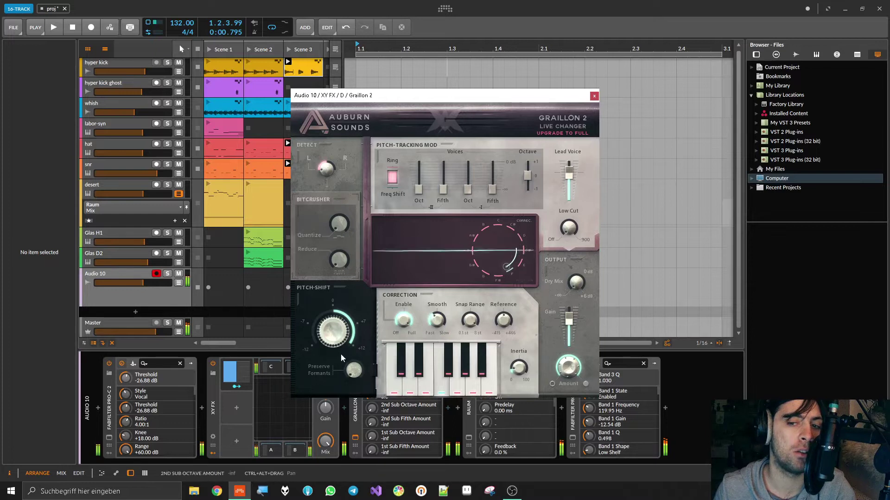
pyautogui.click(300, 436)
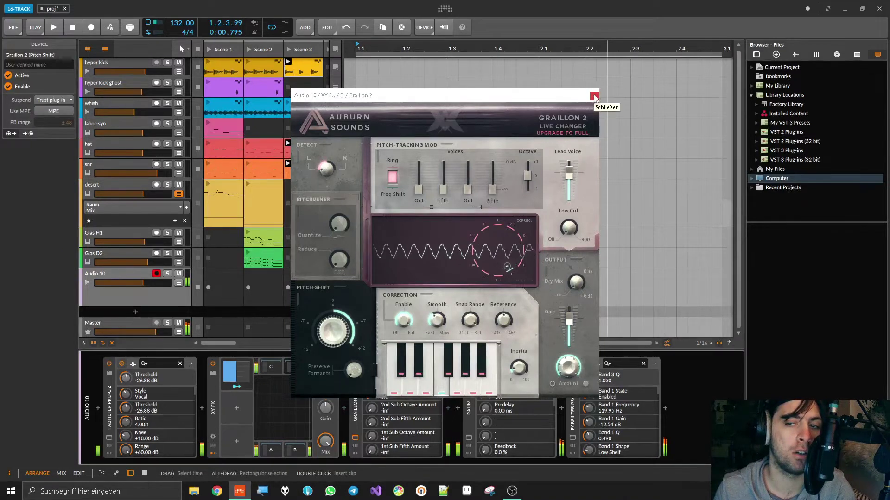
# - Try a lower pitch shift in Graillon 2, reset it to 0.00 st, set Preserve Formants to 100 and close the plug-in window
pyautogui.moveTo(330, 325); pyautogui.dragTo(330, 376)
pyautogui.click(332, 332)
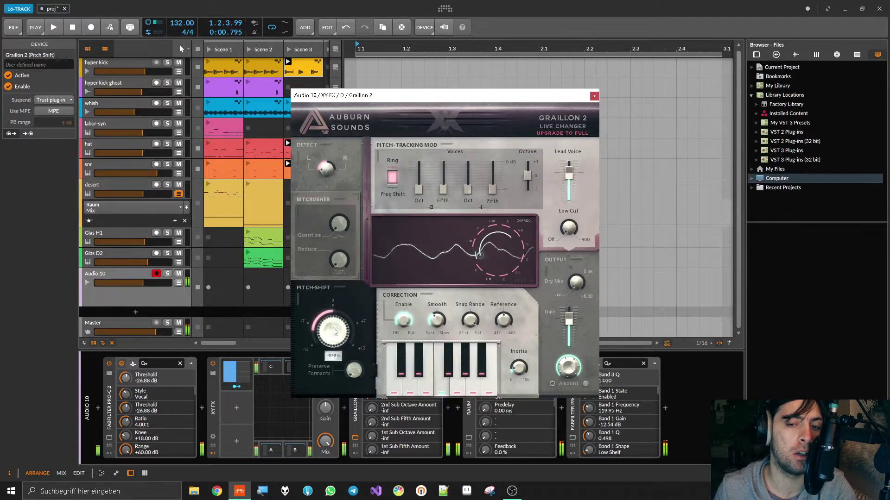
pyautogui.doubleClick(337, 334)
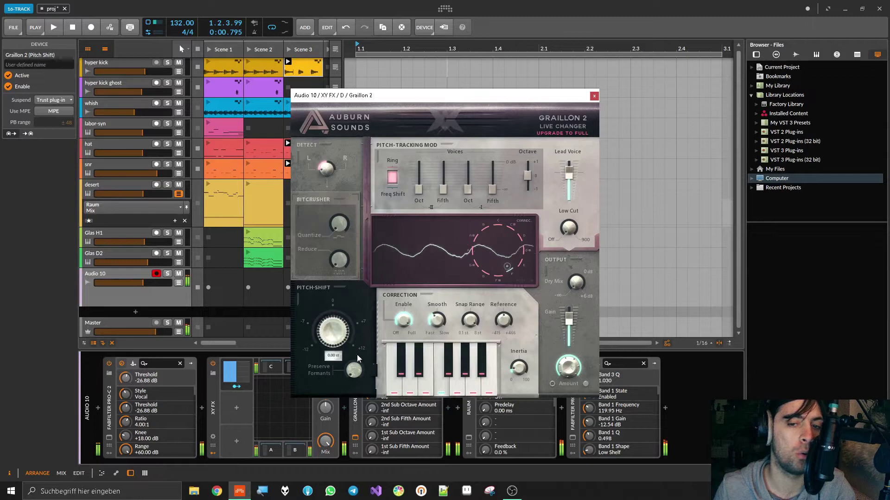
pyautogui.moveTo(355, 369); pyautogui.dragTo(363, 49)
pyautogui.click(594, 96)
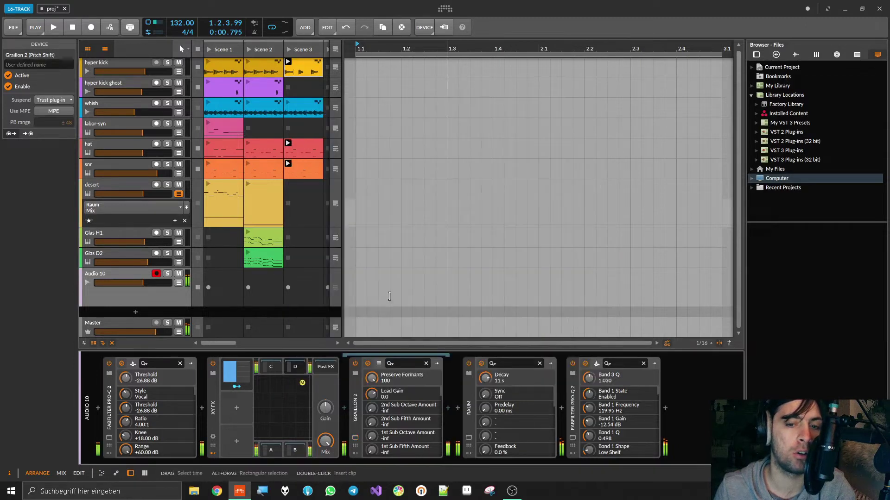
# - Sweep the XY FX mix point from corner D across to corner C and down to corner A
pyautogui.moveTo(302, 385); pyautogui.dragTo(294, 393)
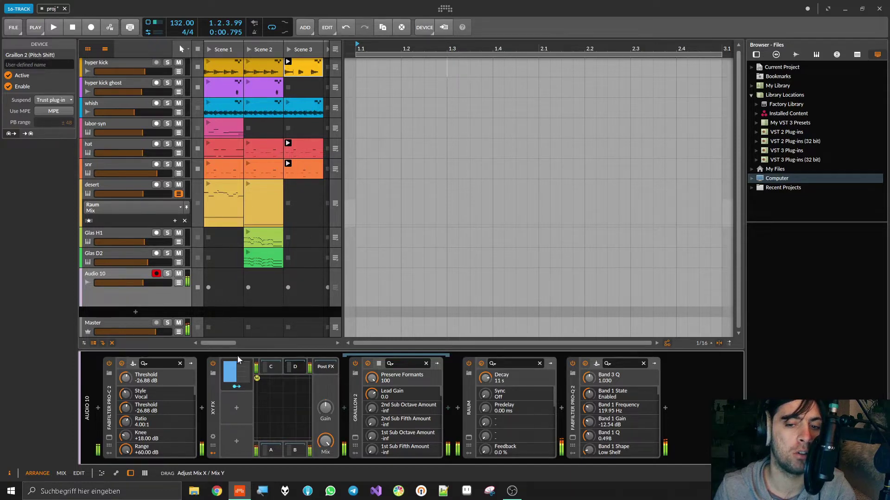
pyautogui.moveTo(257, 382); pyautogui.dragTo(258, 387)
pyautogui.moveTo(248, 455); pyautogui.dragTo(248, 455)
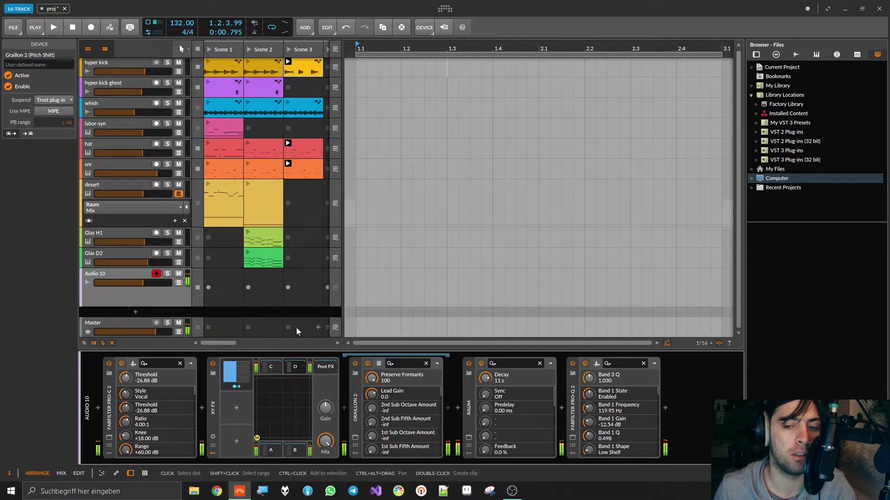
# - Switch to OBS and open the audio filters of the Webcam source
pyautogui.click(512, 491)
pyautogui.moveTo(612, 106); pyautogui.dragTo(411, 88)
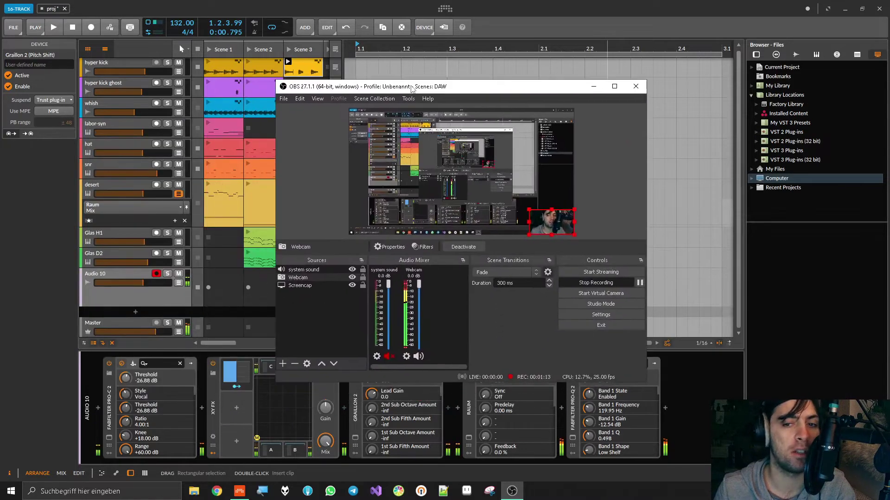
pyautogui.click(407, 356)
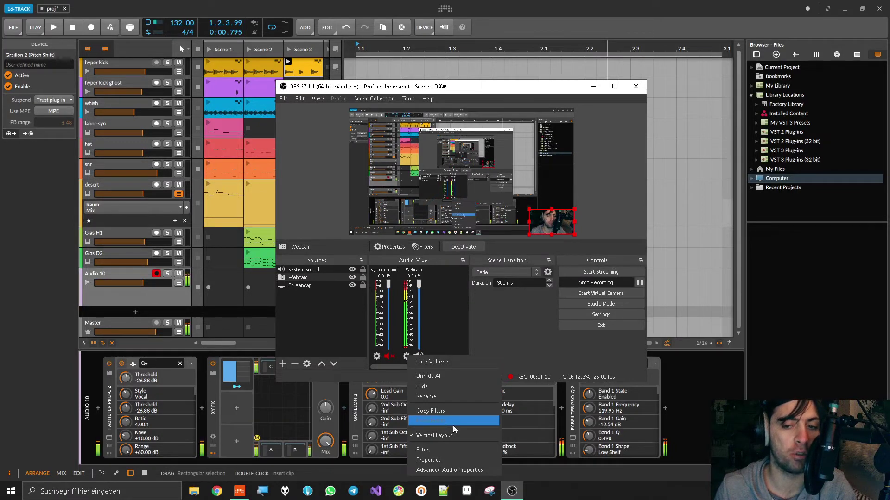
pyautogui.click(430, 450)
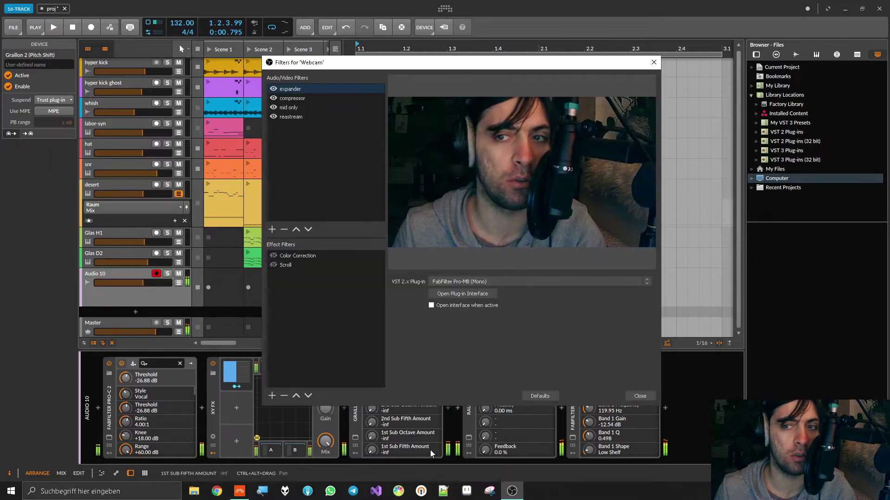
# - View the compressor filter's FabFilter Pro-C 2 interface in the Webcam filters and close it
pyautogui.click(291, 109)
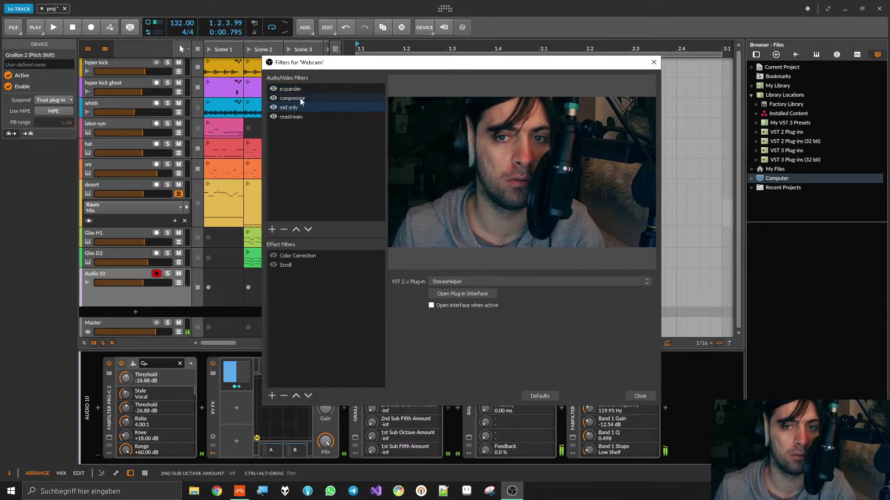
pyautogui.click(297, 100)
pyautogui.click(463, 295)
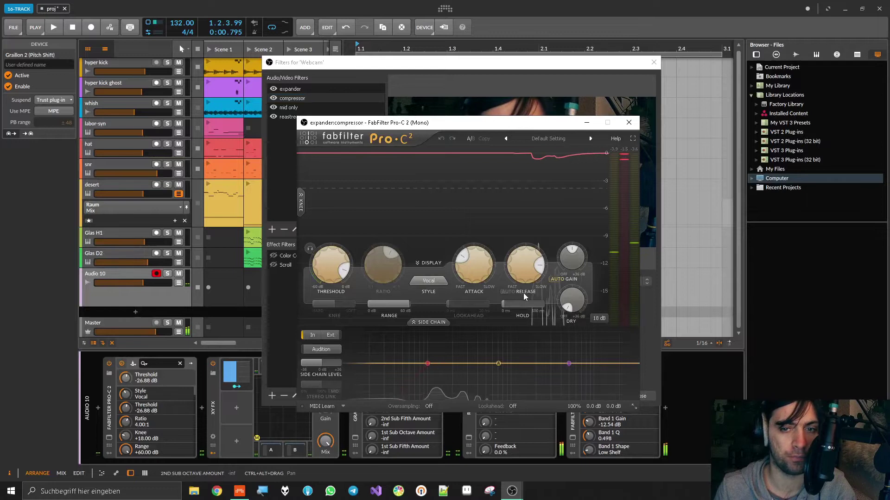
pyautogui.click(629, 123)
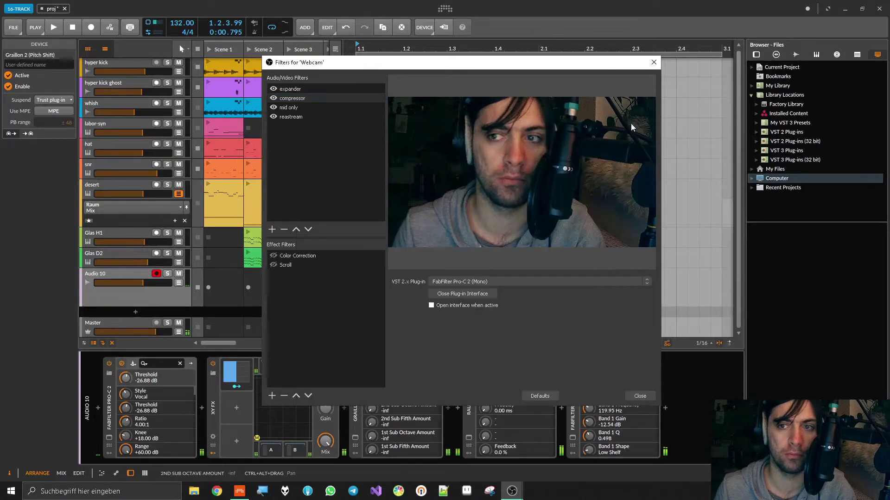
# - View the StereoHelper interface of the mid only filter and close it
pyautogui.click(294, 108)
pyautogui.click(476, 294)
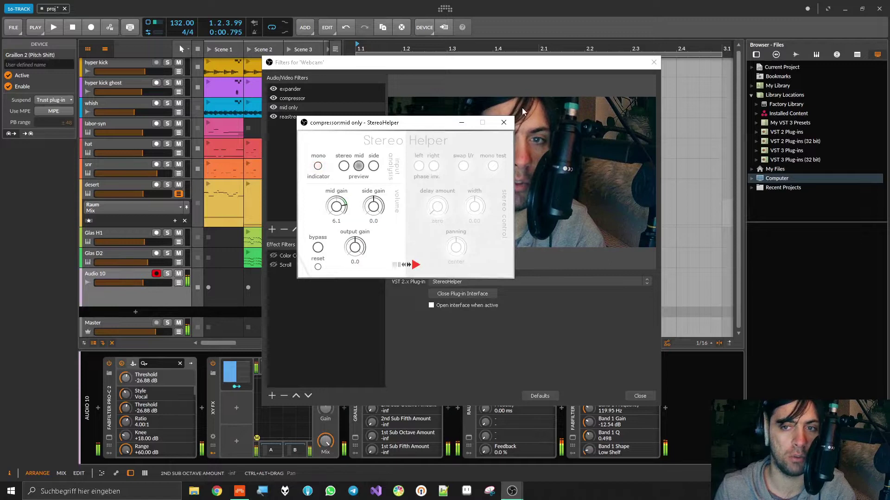
pyautogui.click(503, 123)
# - Check the compressor plug-in again, close the Webcam filters and move the OBS window off the DAW screen
pyautogui.click(292, 98)
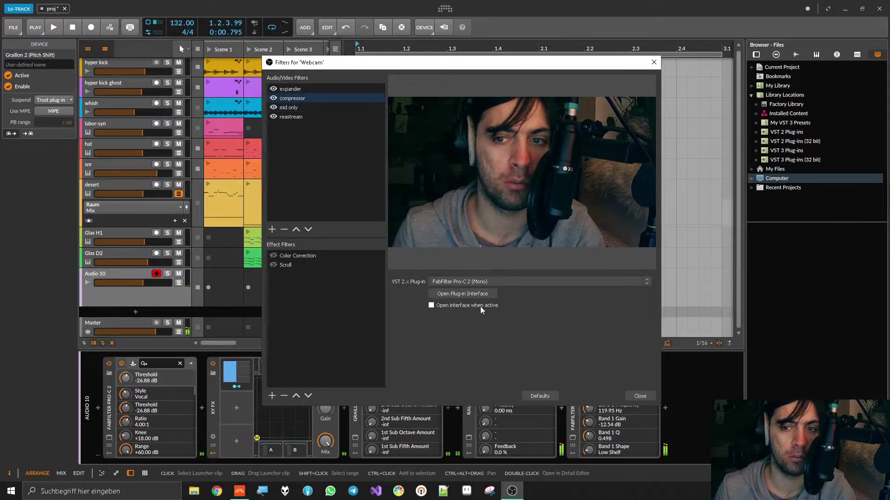
pyautogui.click(477, 292)
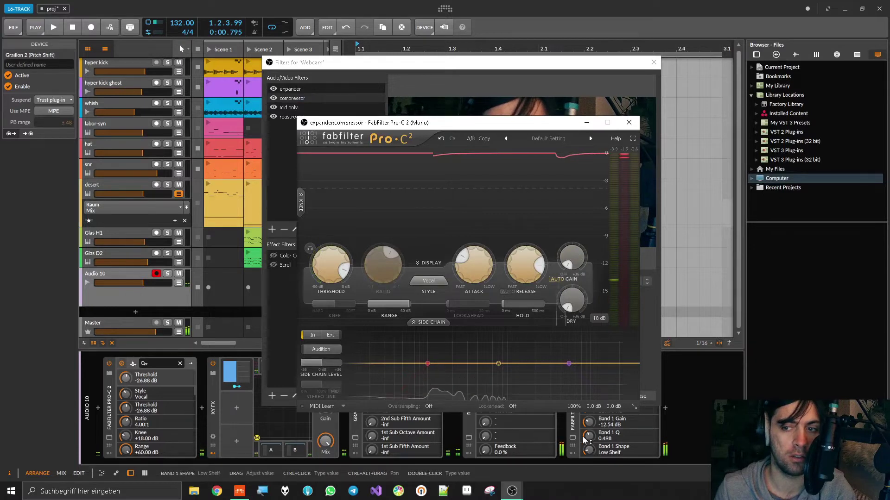
pyautogui.click(629, 123)
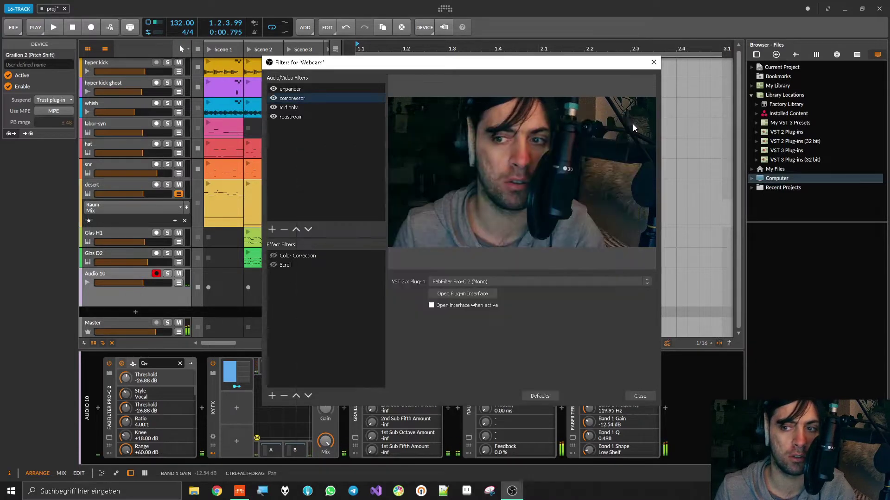
pyautogui.click(645, 397)
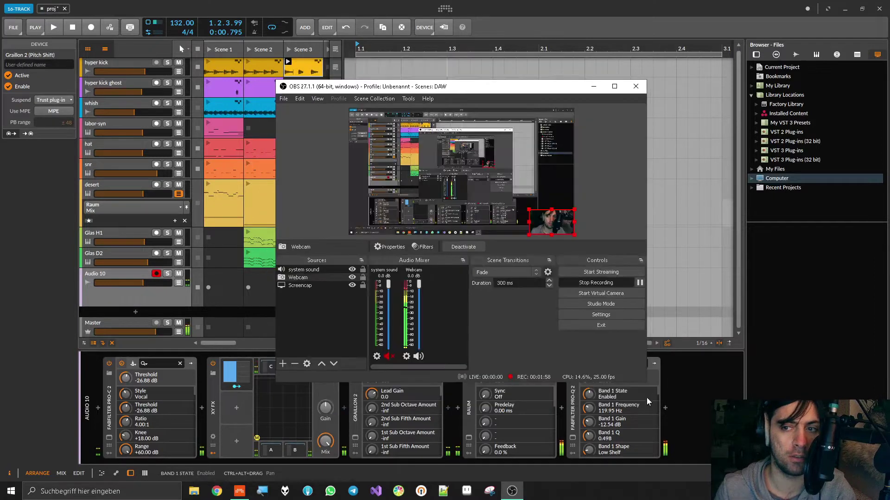
pyautogui.moveTo(526, 84); pyautogui.dragTo(0, 106)
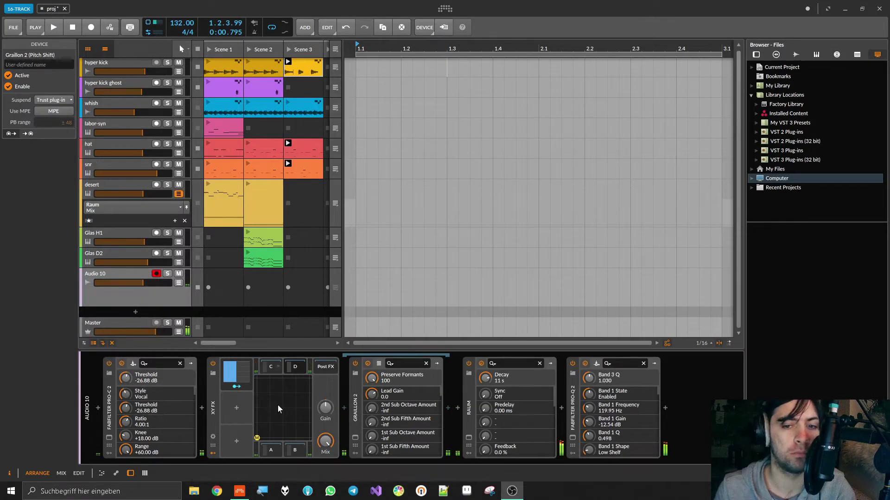
# - Switch back to Bitwig Studio, set the playback start to 1.1 on the timeline and play the project
pyautogui.rightClick(288, 394)
pyautogui.click(401, 163)
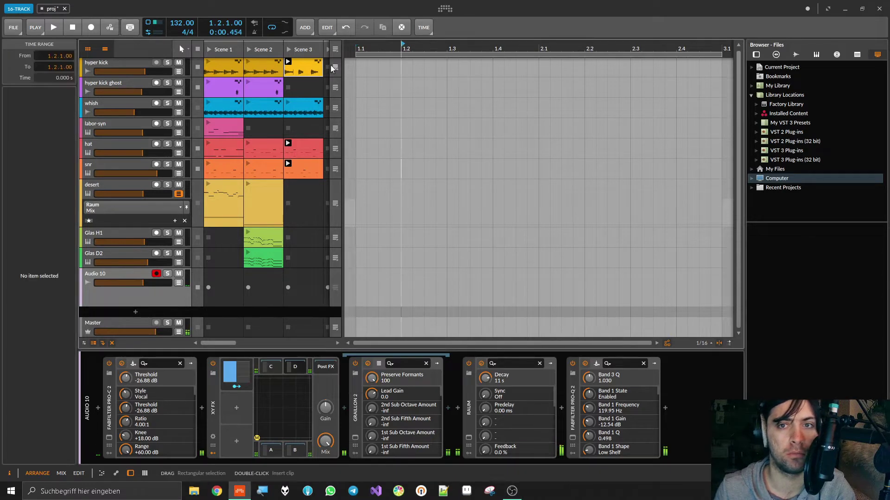
pyautogui.press('space')
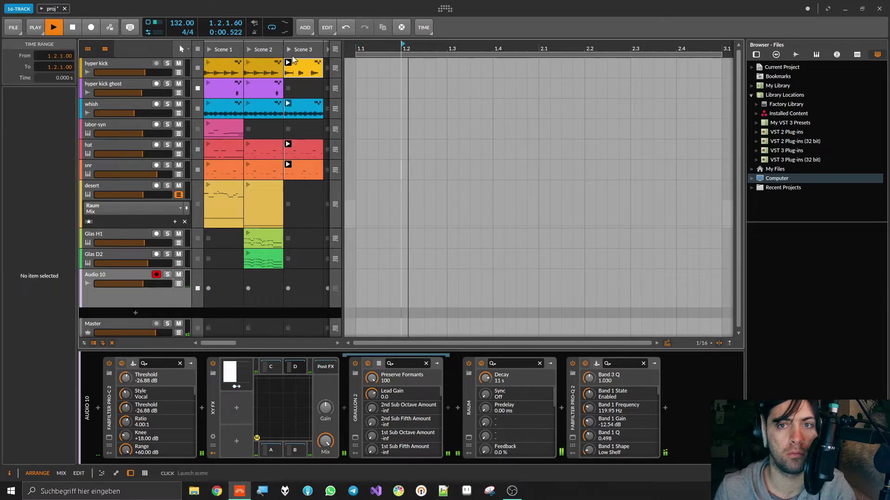
pyautogui.press('space')
pyautogui.click(359, 50)
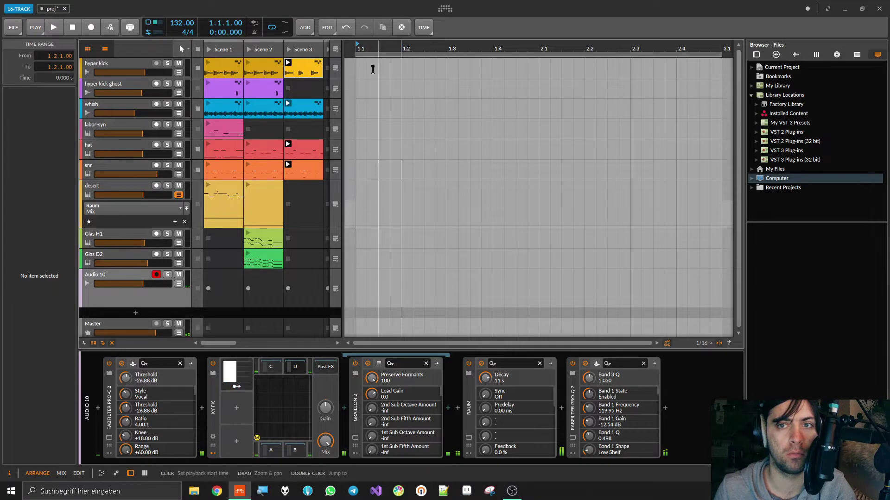
pyautogui.press('space')
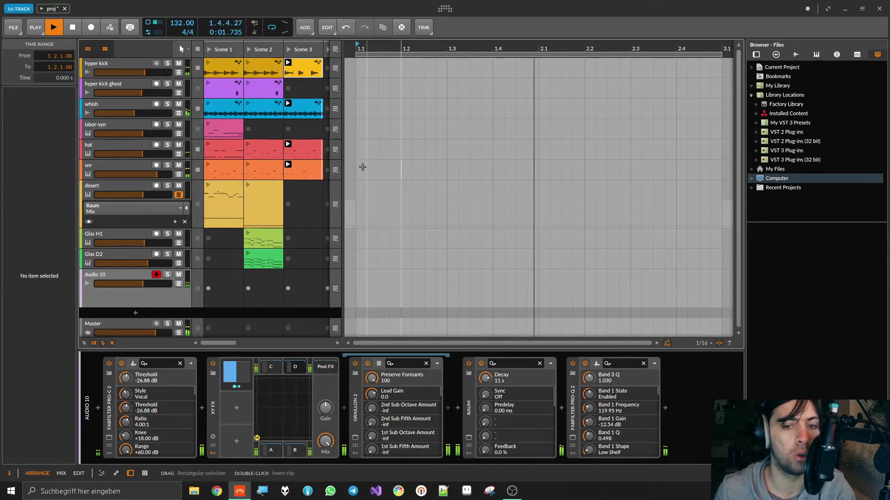
# - Inspect the XY FX Steps modulator's detail panel and mapping, and move the mix point to corner B
pyautogui.doubleClick(240, 371)
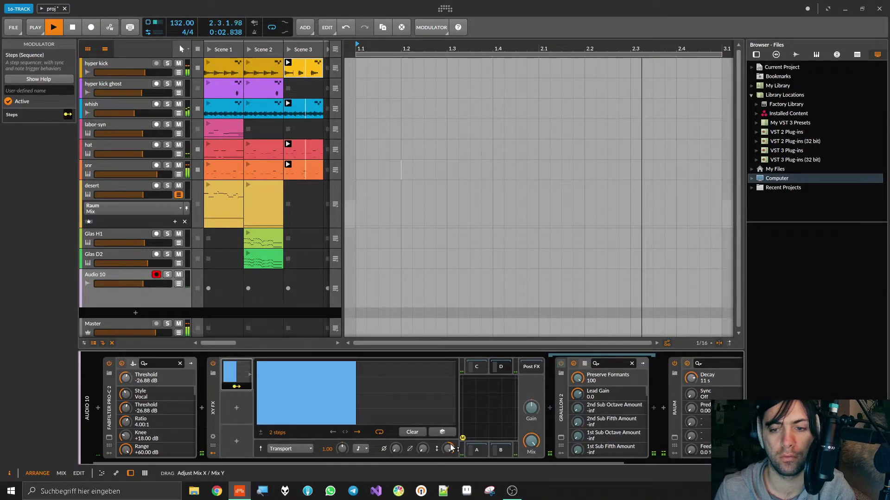
pyautogui.click(238, 384)
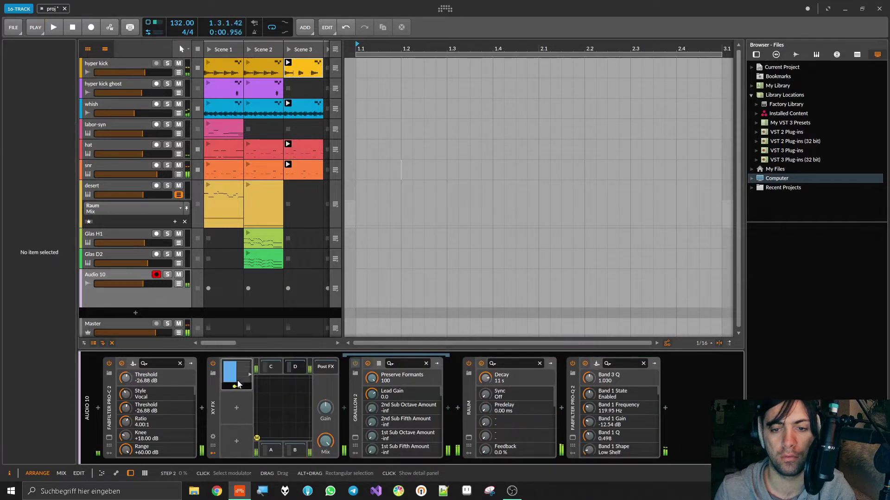
pyautogui.click(237, 388)
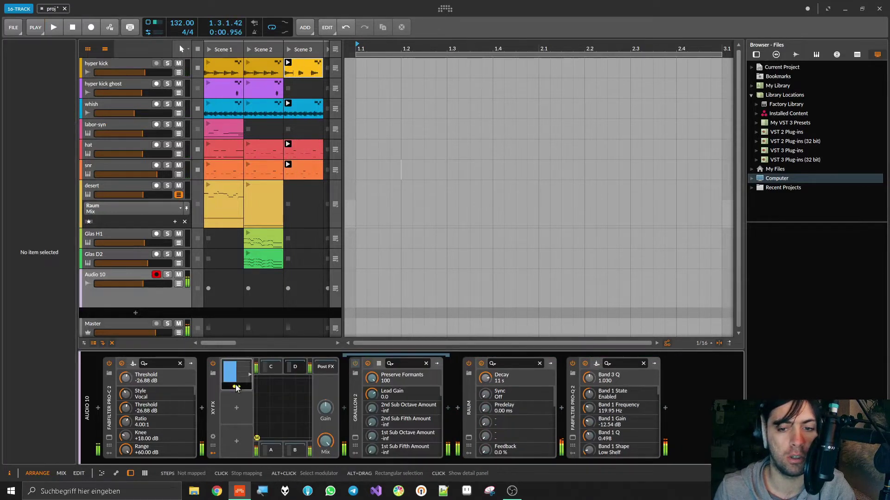
pyautogui.moveTo(255, 437); pyautogui.dragTo(283, 441)
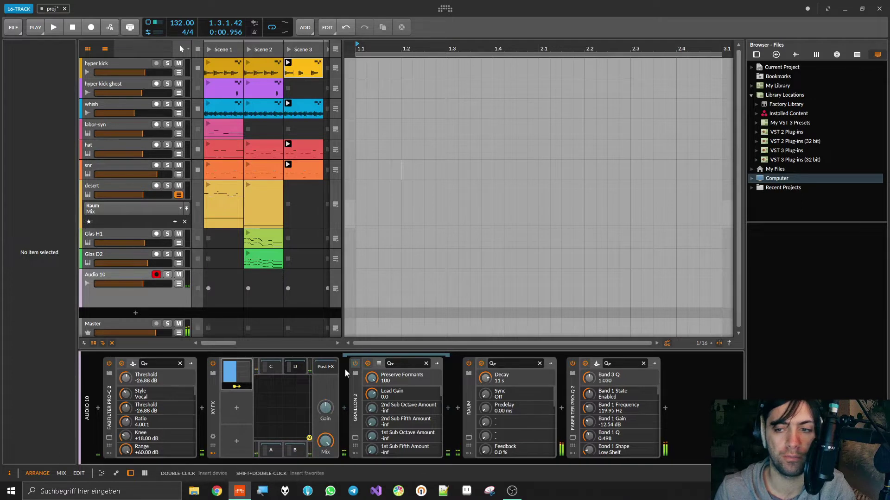
# - Lower the Raum reverb's Mix to 0.5 % on the Audio 10 track
pyautogui.moveTo(555, 392); pyautogui.dragTo(552, 412)
pyautogui.moveTo(483, 422); pyautogui.dragTo(484, 459)
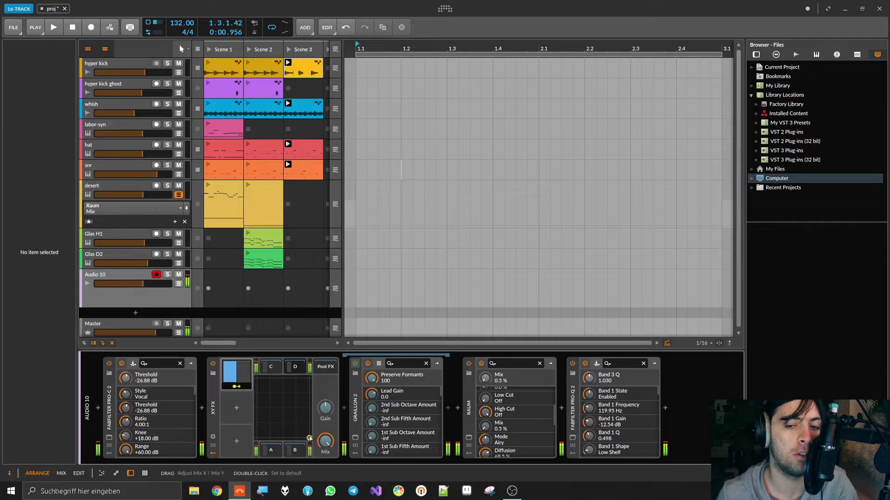
# - Sweep the XY FX mix point between the corners to audition the blends, leaving it at the centre of the pad
pyautogui.moveTo(309, 438); pyautogui.dragTo(305, 432)
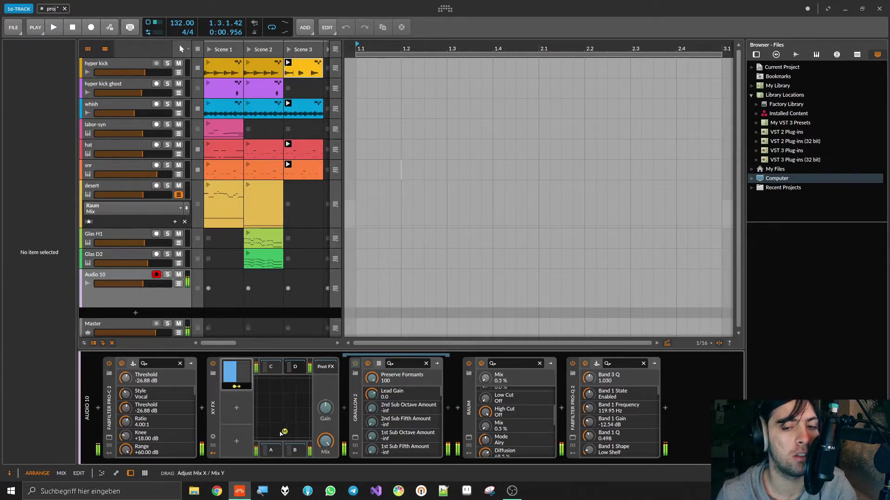
pyautogui.moveTo(258, 414); pyautogui.dragTo(305, 400)
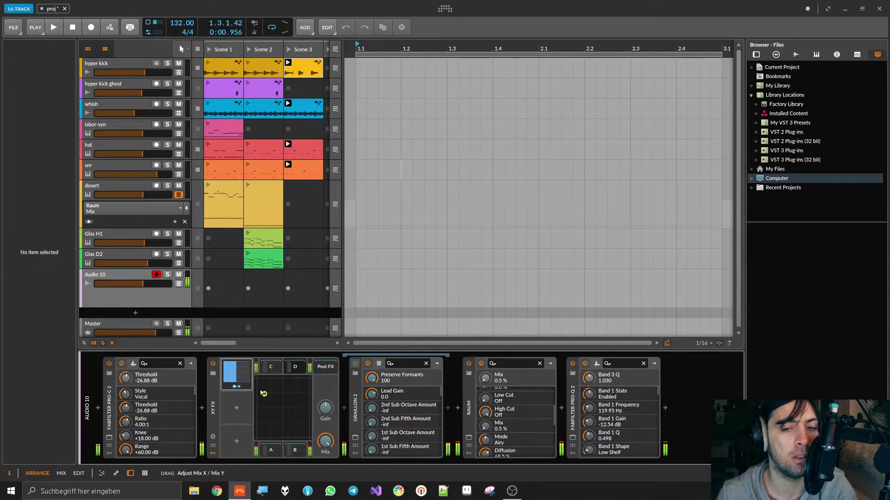
pyautogui.moveTo(263, 392); pyautogui.dragTo(260, 420)
pyautogui.moveTo(301, 391); pyautogui.dragTo(283, 408)
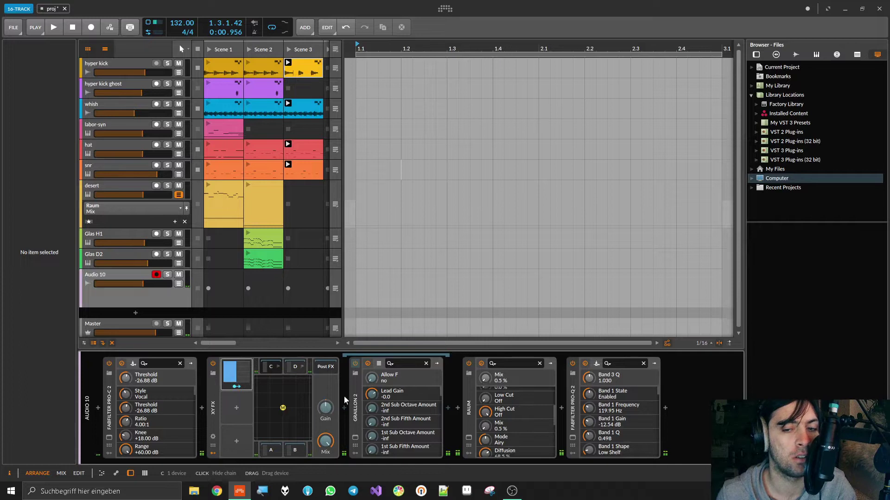
# - Open Graillon 2 in layer C of the XY FX and reset its pitch shift to the default
pyautogui.click(354, 439)
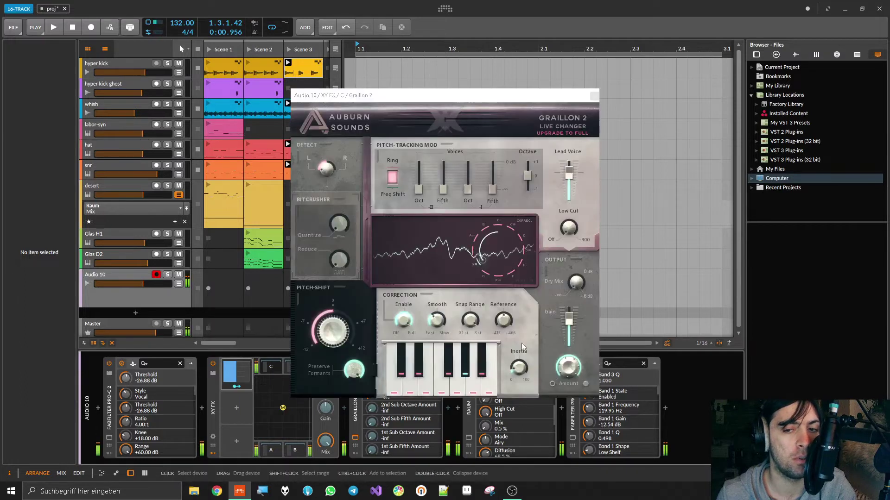
pyautogui.doubleClick(336, 330)
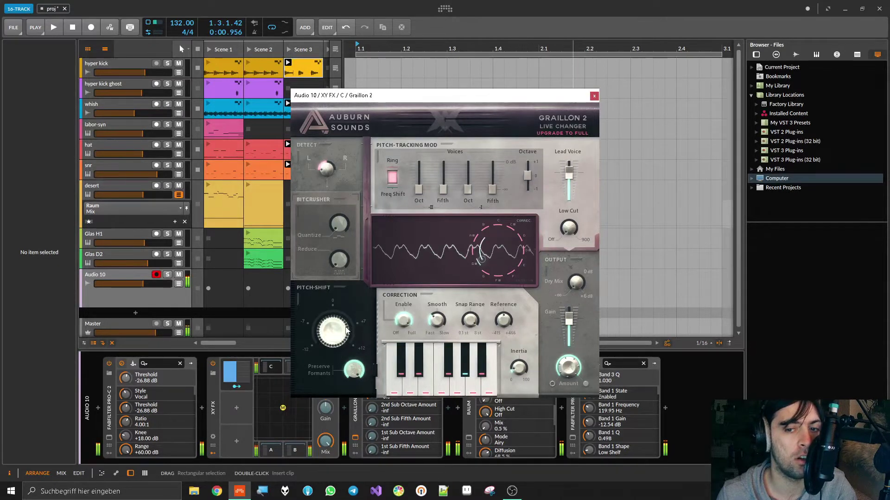
# - Raise layer C's Graillon 2 pitch shift up to +12, turn Preserve Formants fully down, and try small changes to Smooth and Inertia
pyautogui.moveTo(349, 327); pyautogui.dragTo(333, 119)
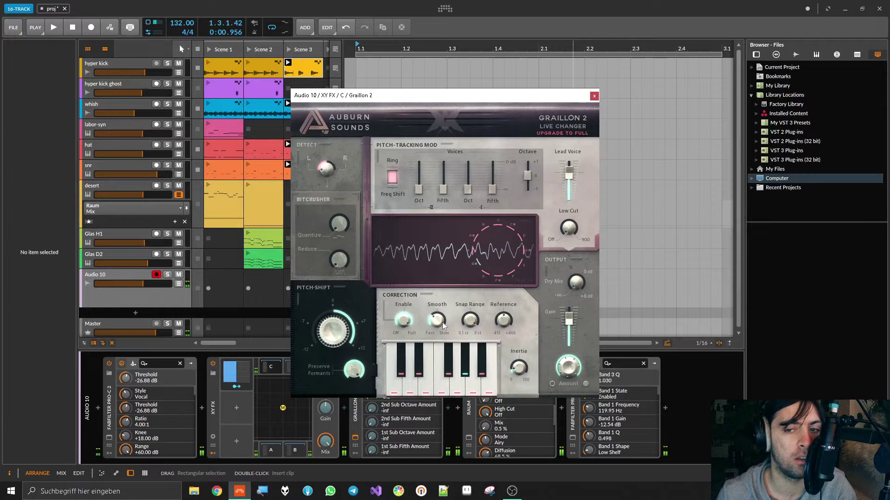
pyautogui.moveTo(350, 374); pyautogui.dragTo(356, 472)
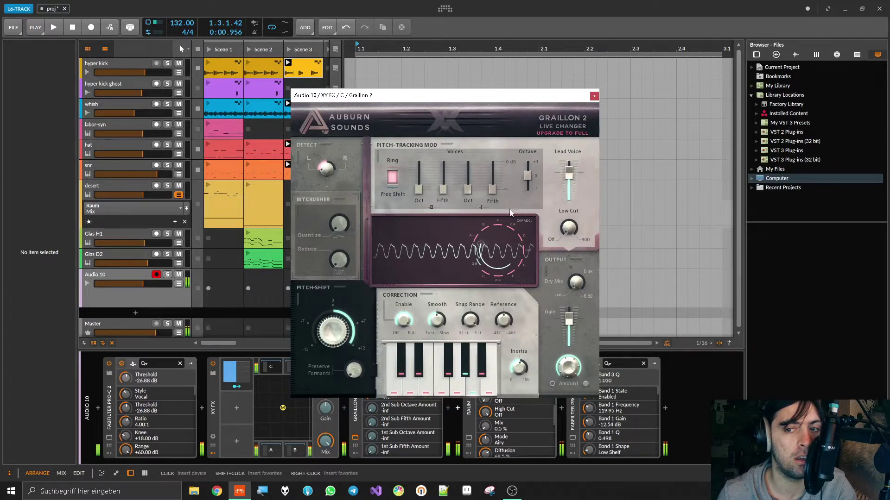
pyautogui.moveTo(438, 320); pyautogui.dragTo(438, 331)
pyautogui.moveTo(520, 368)
pyautogui.mouseDown()
pyautogui.moveTo(527, 409)
pyautogui.moveTo(525, 362)
pyautogui.mouseUp()
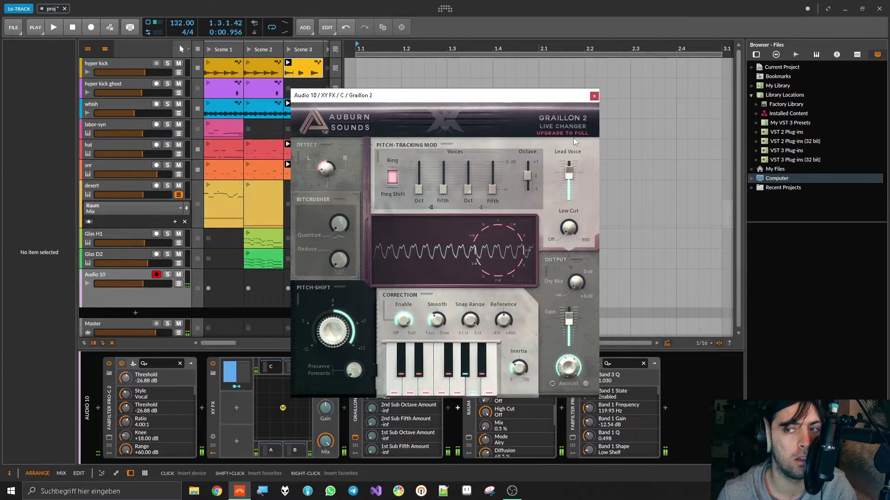
# - Set layer C's Preserve Formants to 74, reduce its correction Smooth and Inertia, and close the Graillon 2 window
pyautogui.moveTo(359, 357); pyautogui.dragTo(357, 298)
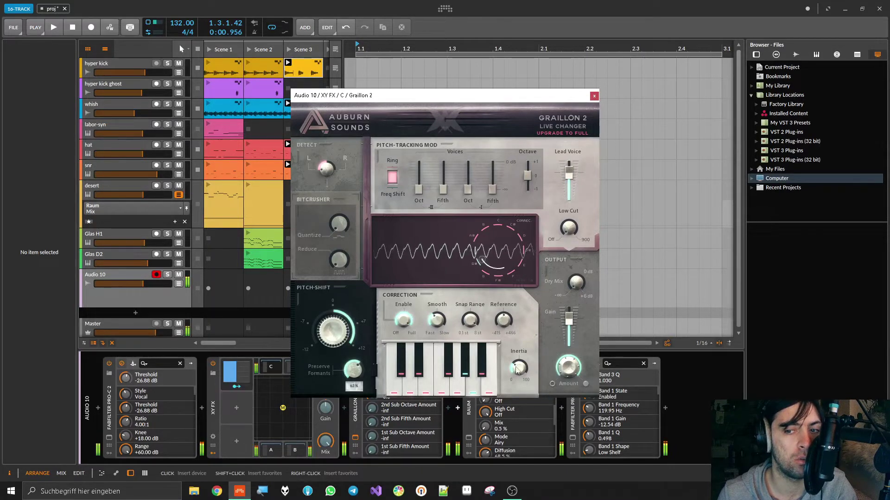
pyautogui.moveTo(439, 321); pyautogui.dragTo(441, 344)
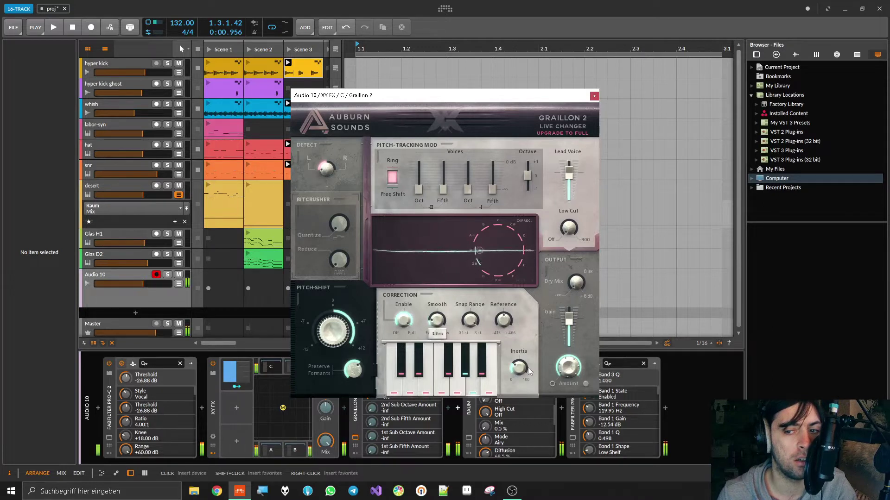
pyautogui.moveTo(531, 367); pyautogui.dragTo(520, 391)
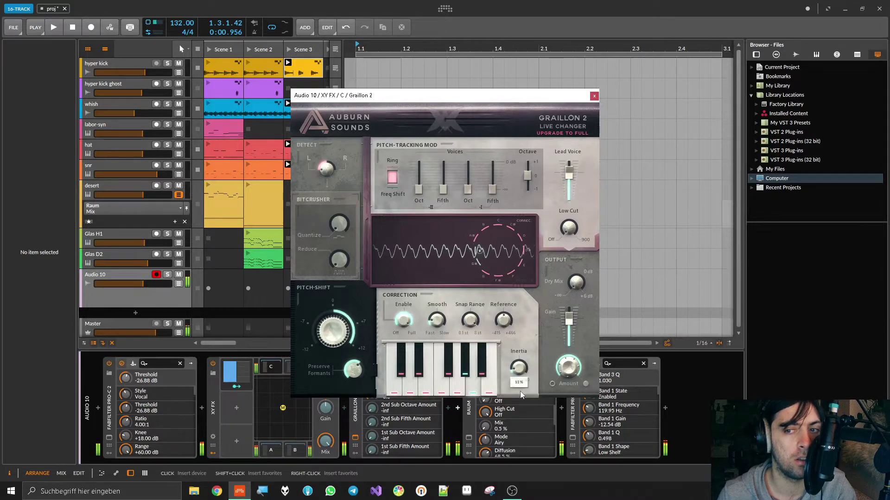
pyautogui.moveTo(357, 367)
pyautogui.mouseDown()
pyautogui.moveTo(359, 341)
pyautogui.moveTo(359, 355)
pyautogui.mouseUp()
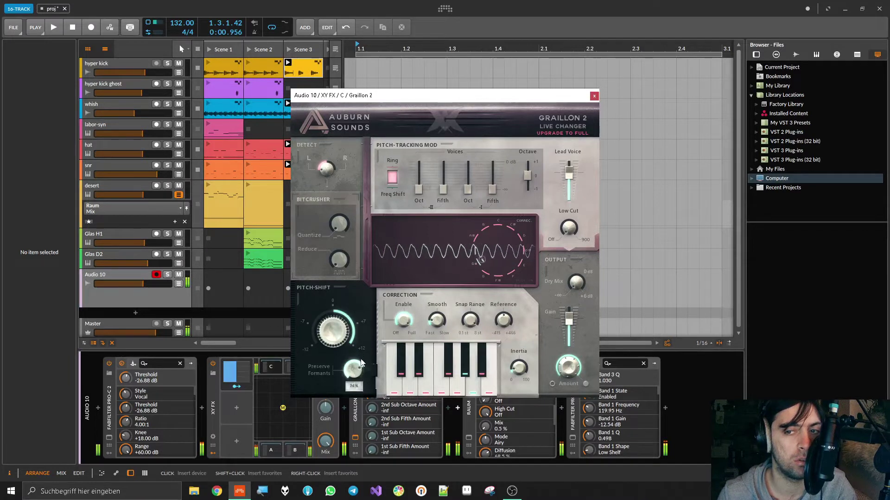
pyautogui.click(594, 96)
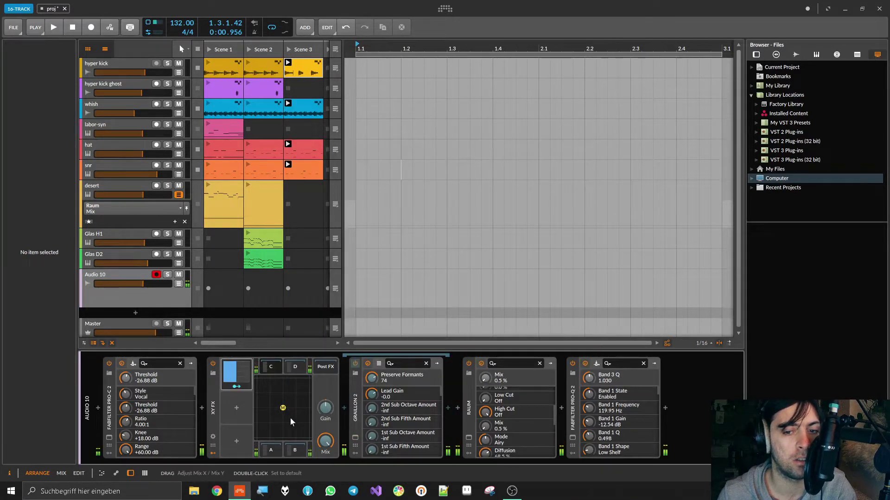
# - Open Graillon 2 in layer B of the XY FX, check its pitch shift and correction settings, and close it
pyautogui.click(297, 452)
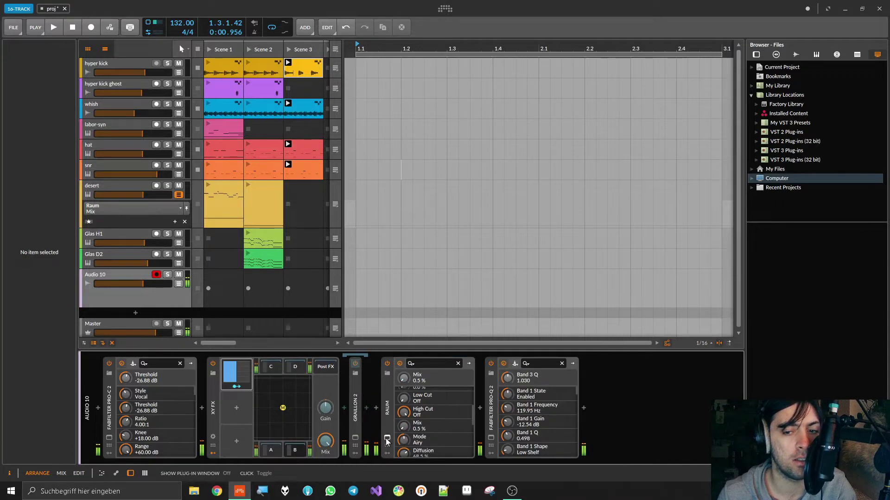
pyautogui.click(354, 443)
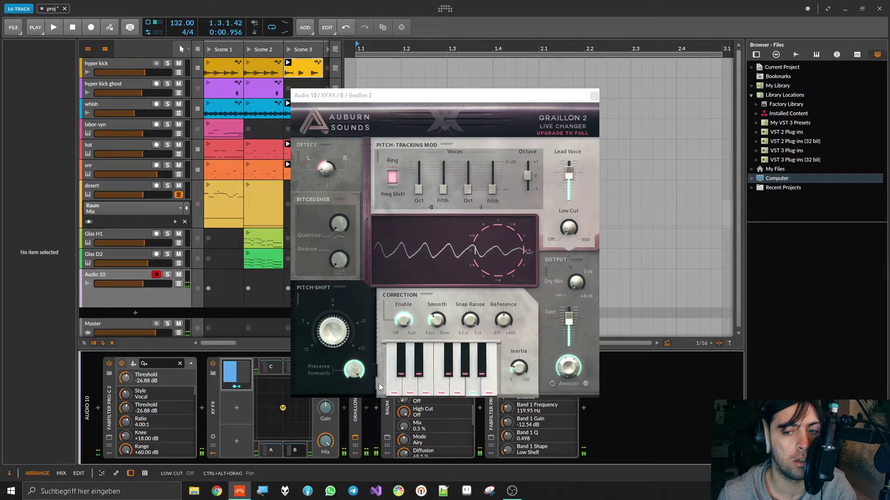
pyautogui.click(398, 386)
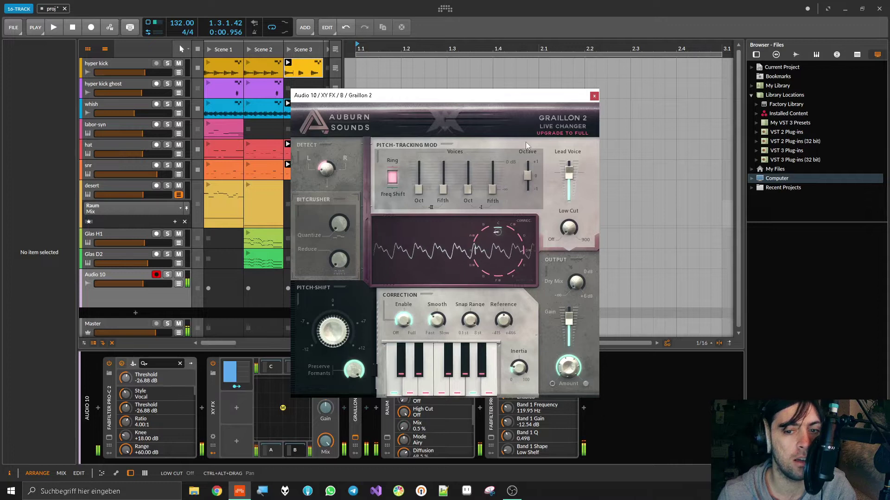
pyautogui.click(594, 96)
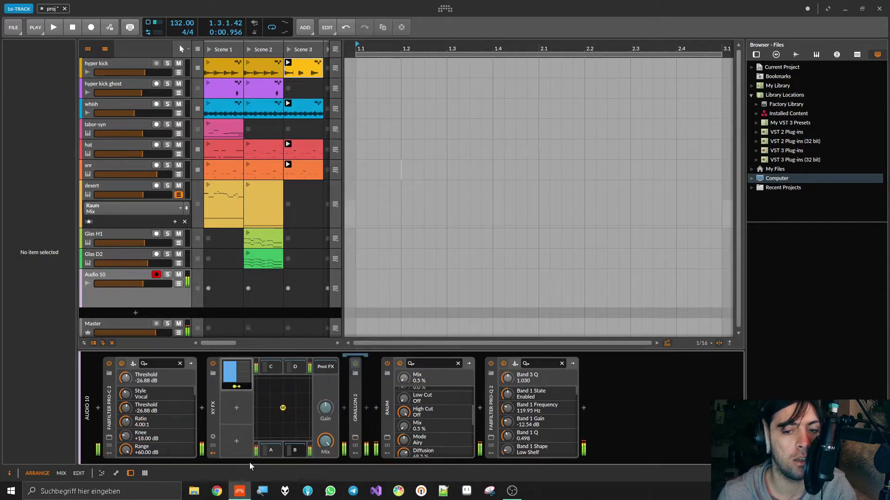
# - Adjust Preserve Formants and Inertia in layer A's Graillon 2, setting its Pitch Smoothing to 22.4, and close it
pyautogui.click(271, 451)
pyautogui.click(356, 437)
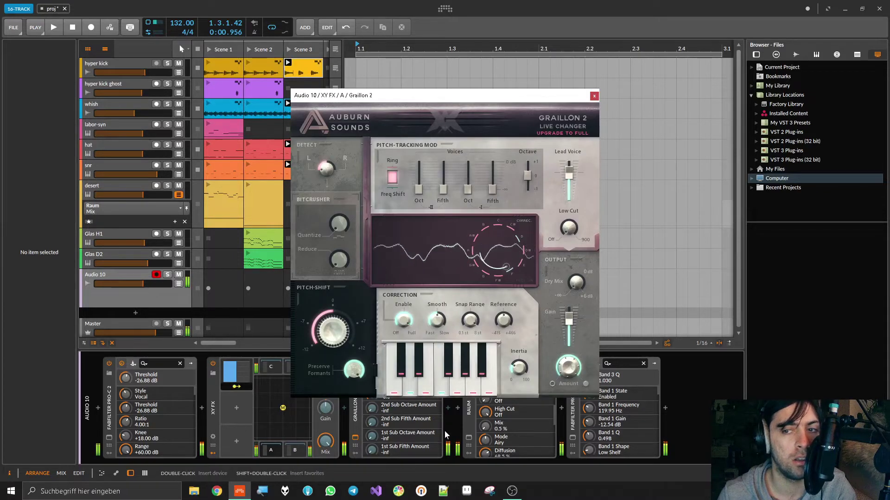
pyautogui.moveTo(357, 371)
pyautogui.mouseDown()
pyautogui.moveTo(373, 457)
pyautogui.moveTo(367, 374)
pyautogui.mouseUp()
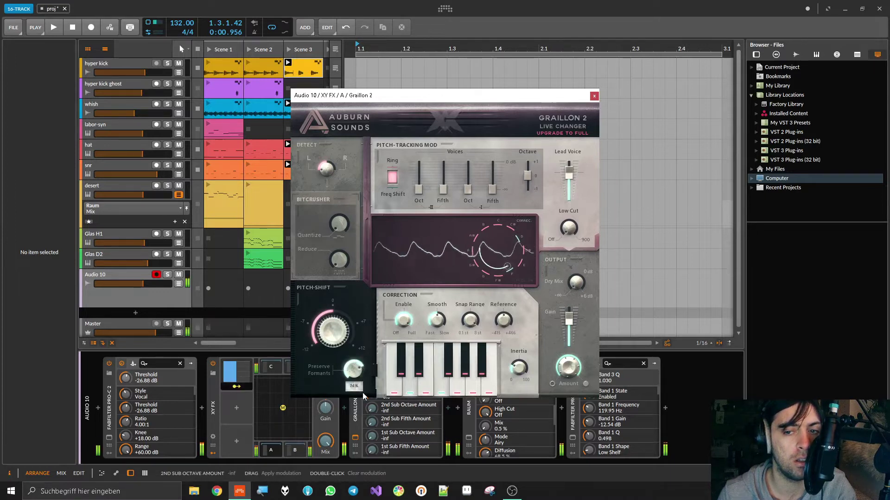
pyautogui.moveTo(437, 321); pyautogui.dragTo(440, 356)
pyautogui.moveTo(518, 368); pyautogui.dragTo(520, 387)
pyautogui.moveTo(436, 320); pyautogui.dragTo(437, 255)
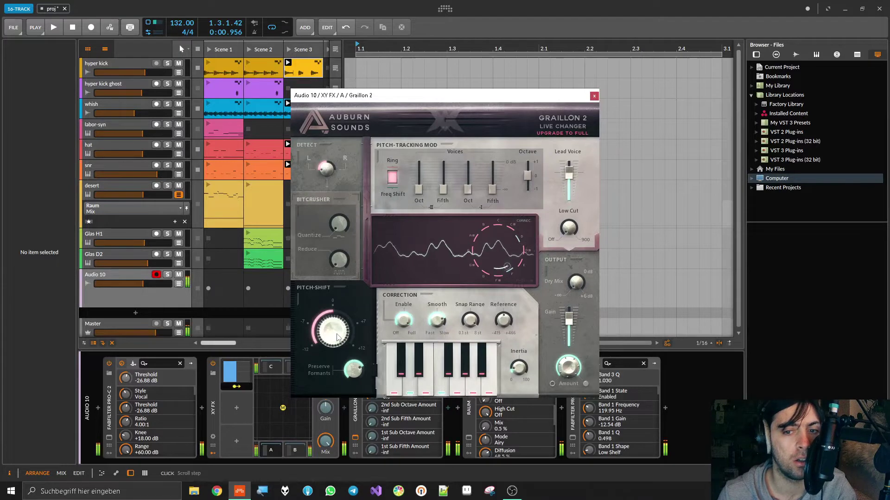
pyautogui.click(594, 95)
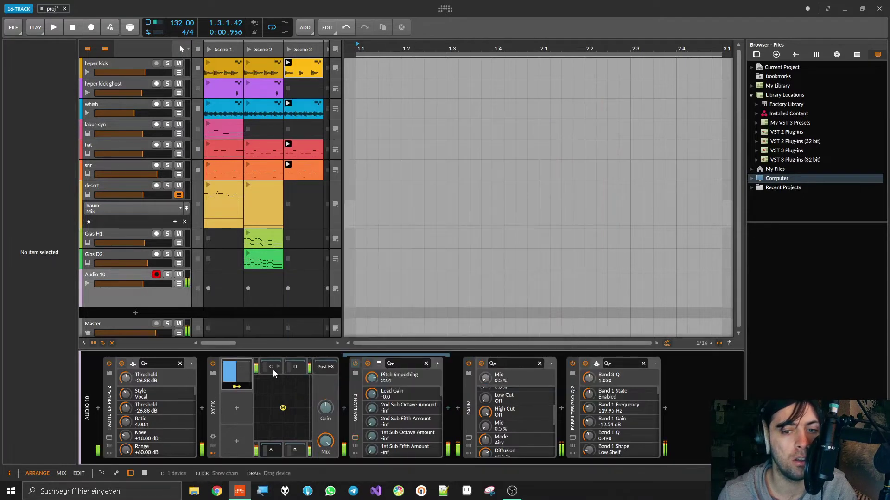
# - Review layer C's Graillon 2 settings and set Inertia to 18 in layer D's Graillon 2
pyautogui.click(355, 438)
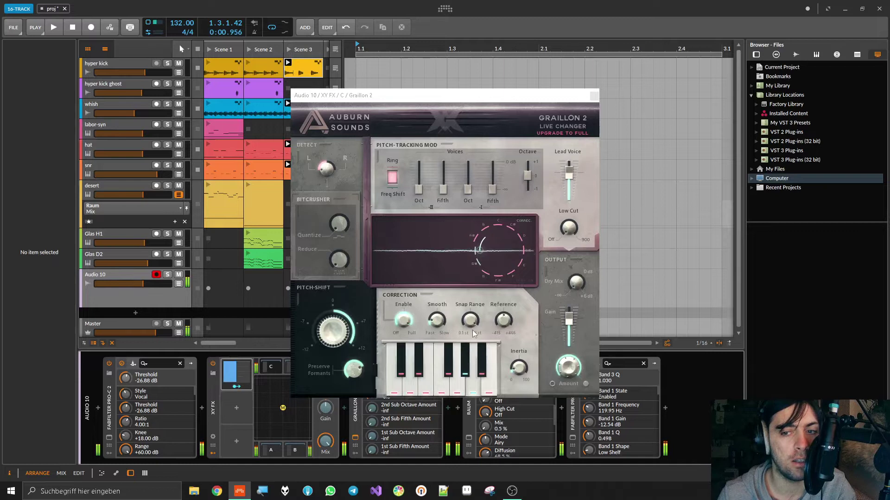
pyautogui.click(594, 96)
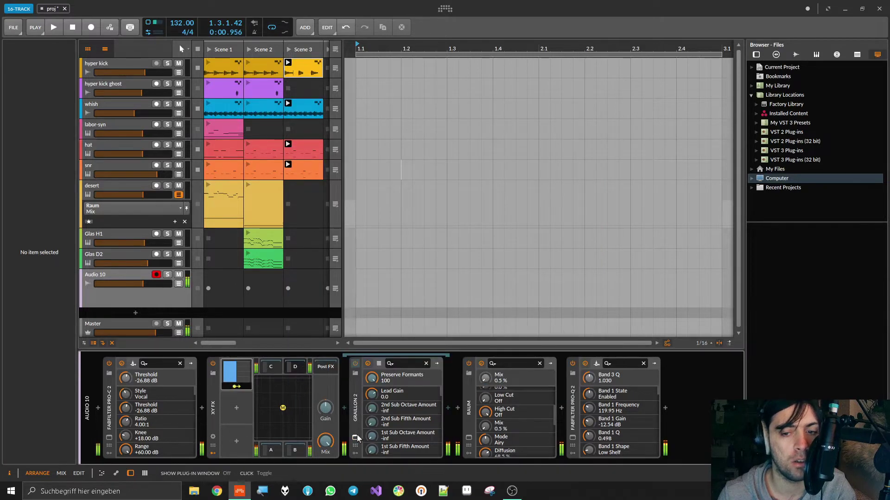
pyautogui.click(356, 438)
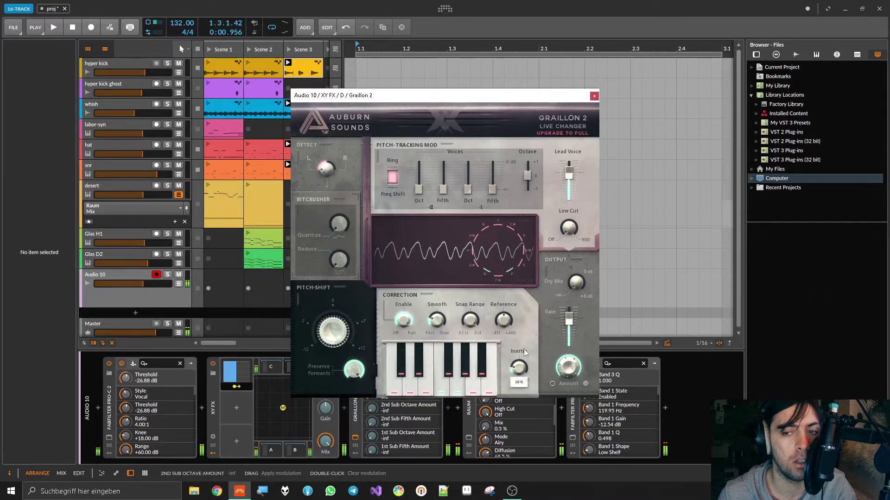
pyautogui.click(594, 96)
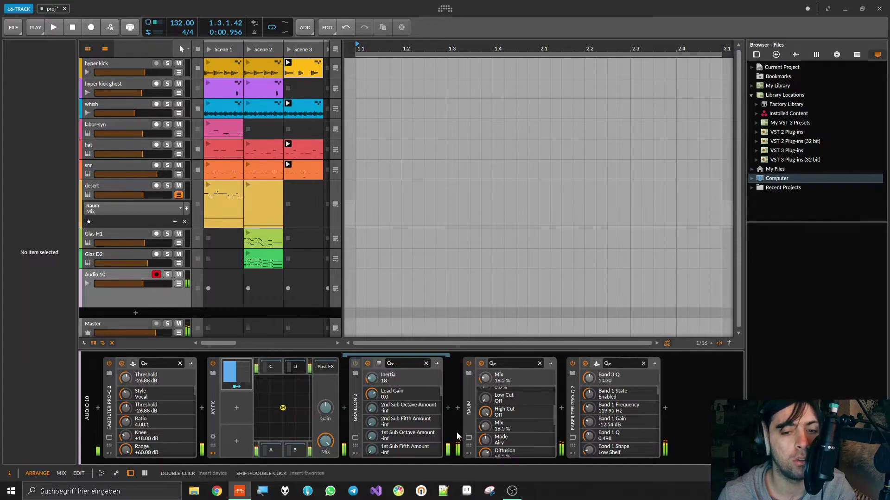
# - Set the Raum reverb's Mix to 0.0 % and inspect the XY FX Steps modulator's pattern and mapping
pyautogui.moveTo(487, 424); pyautogui.dragTo(485, 447)
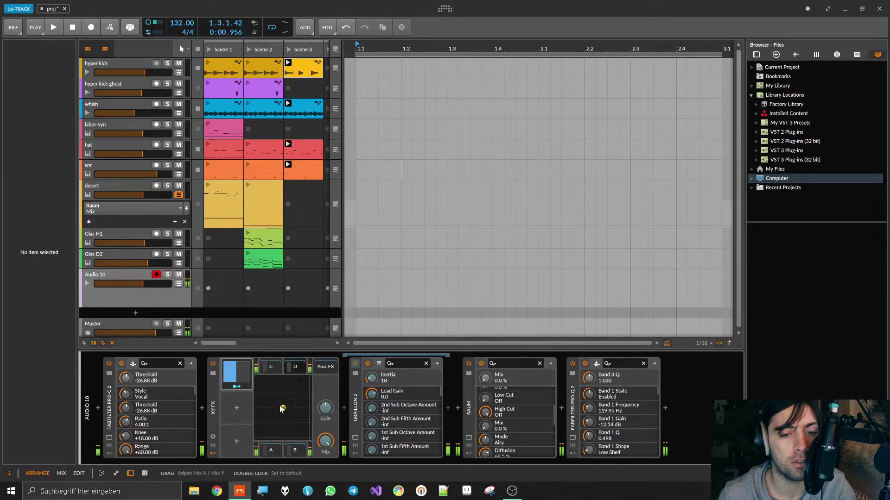
pyautogui.click(240, 371)
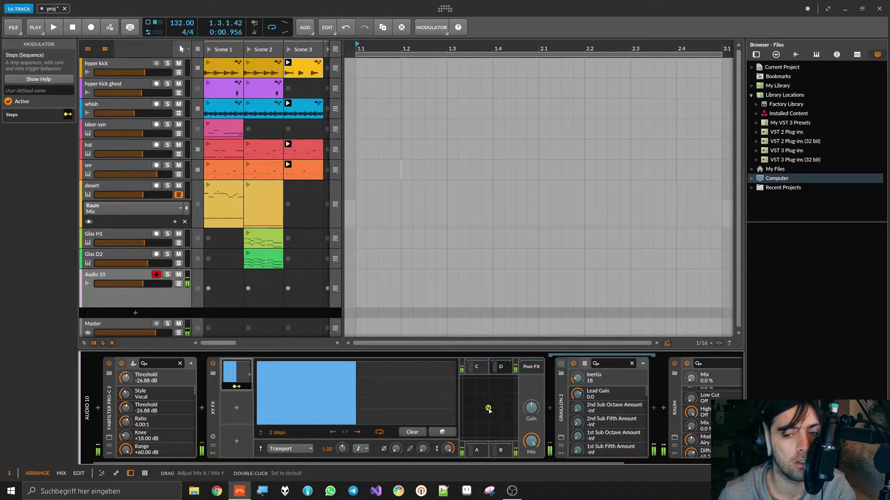
pyautogui.click(235, 388)
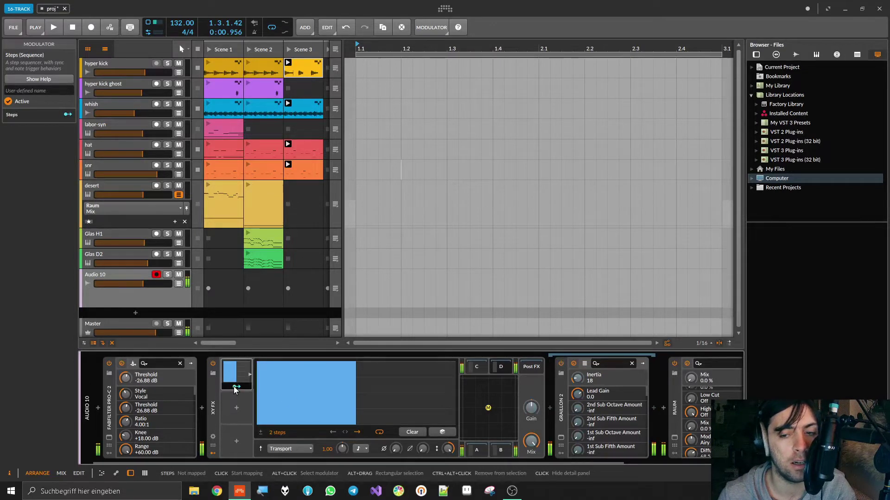
pyautogui.click(238, 375)
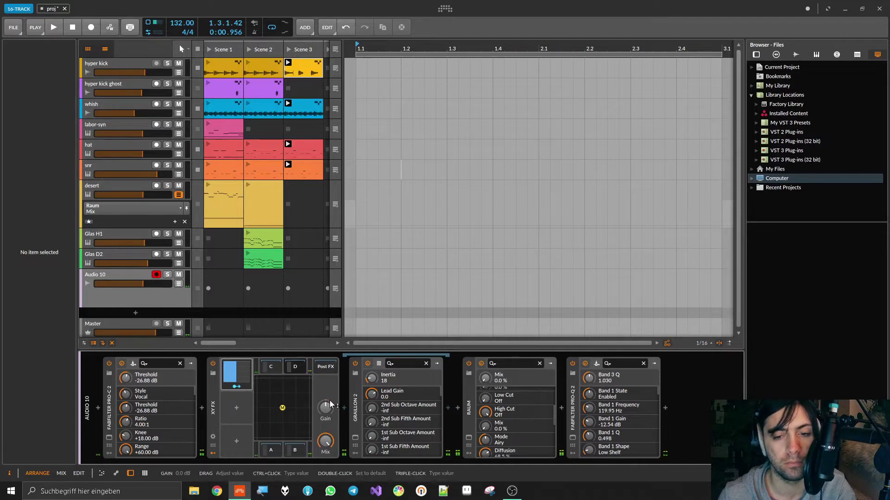
# - Map the Steps modulator to the X and Y parameters on the XY FX device page and start playback
pyautogui.click(214, 447)
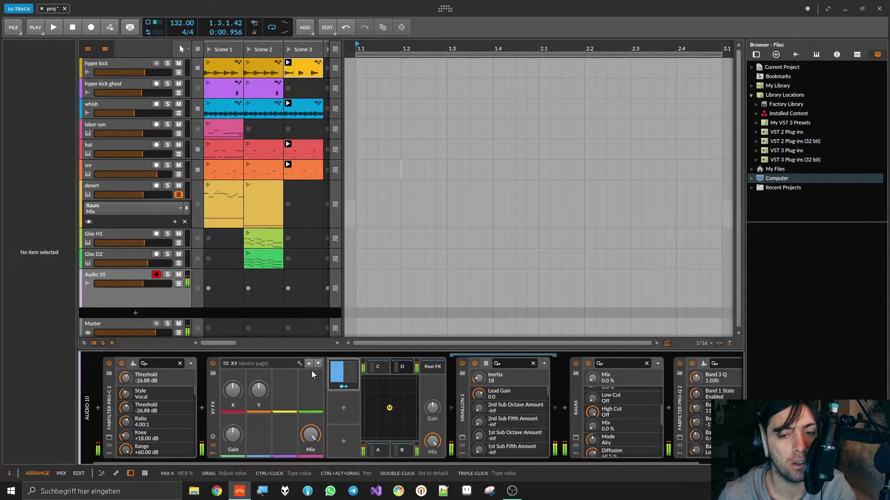
pyautogui.moveTo(343, 387); pyautogui.dragTo(236, 394)
pyautogui.moveTo(343, 387)
pyautogui.mouseDown()
pyautogui.moveTo(258, 390)
pyautogui.moveTo(352, 386)
pyautogui.mouseUp()
pyautogui.press('space')
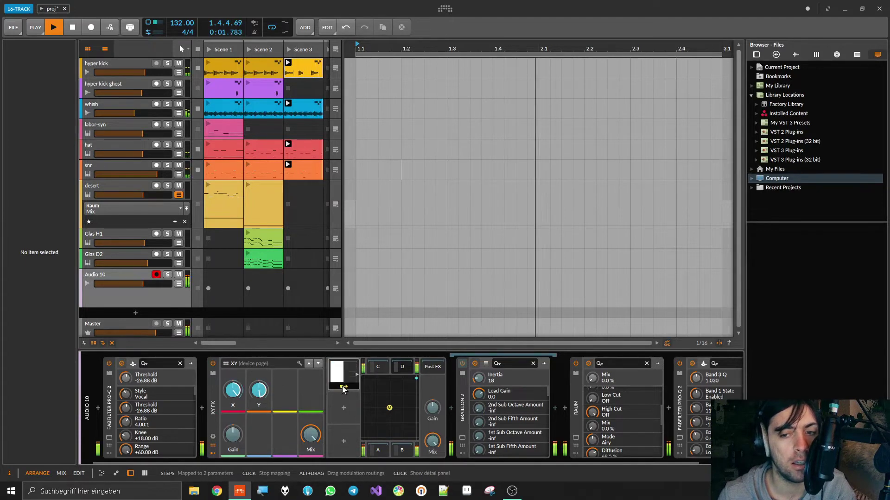
# - With the XY mix point in corner A, remove the Y modulation and set the Steps modulation of Mix X to +1.00
pyautogui.click(371, 429)
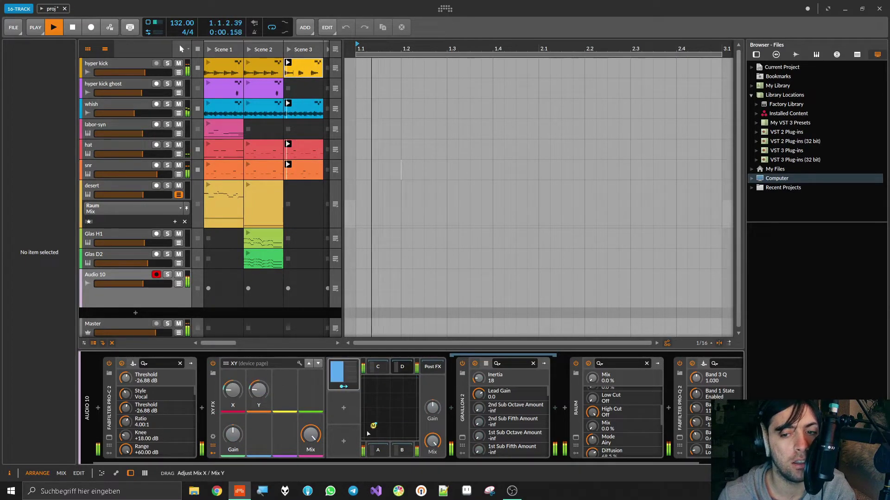
pyautogui.rightClick(258, 393)
pyautogui.click(297, 431)
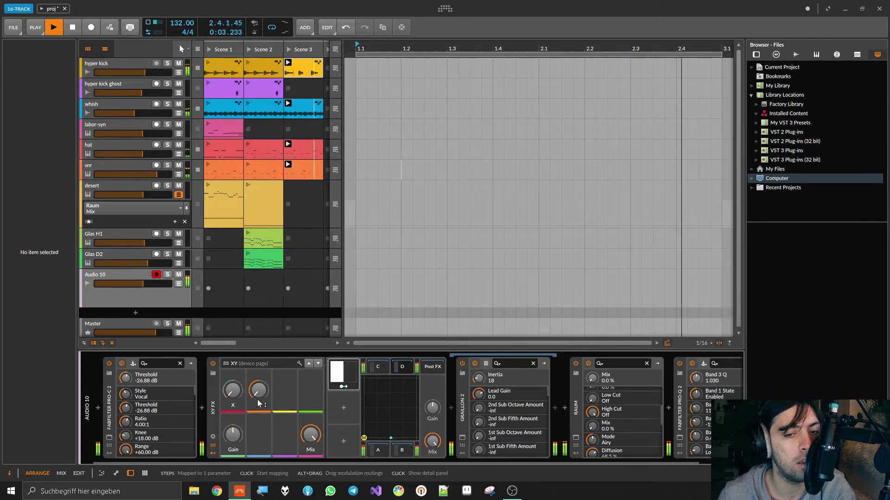
pyautogui.click(342, 387)
pyautogui.moveTo(232, 392); pyautogui.dragTo(232, 366)
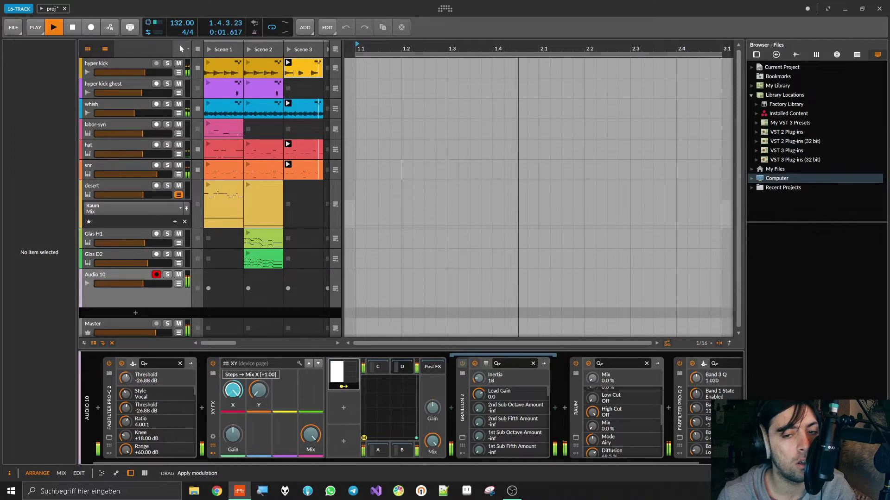
# - Extend the Steps modulator to 8 steps and draw the first four at full level with the last four at zero
pyautogui.click(349, 379)
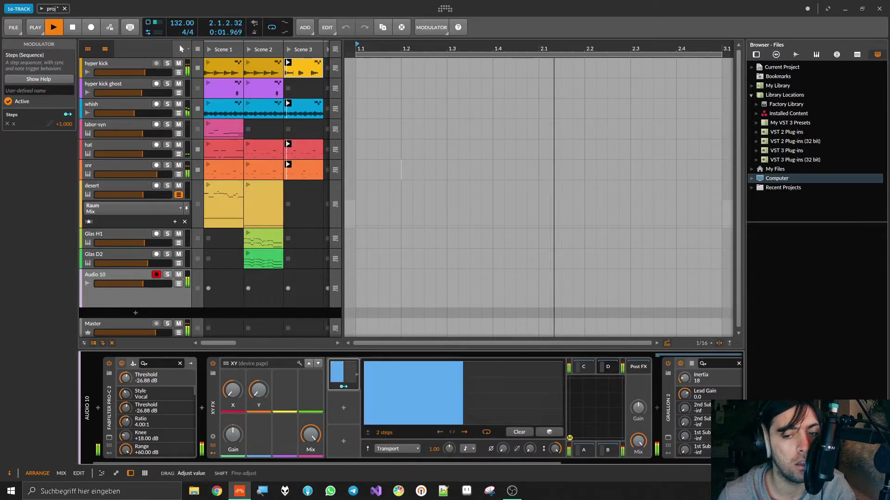
pyautogui.moveTo(384, 433); pyautogui.dragTo(384, 416)
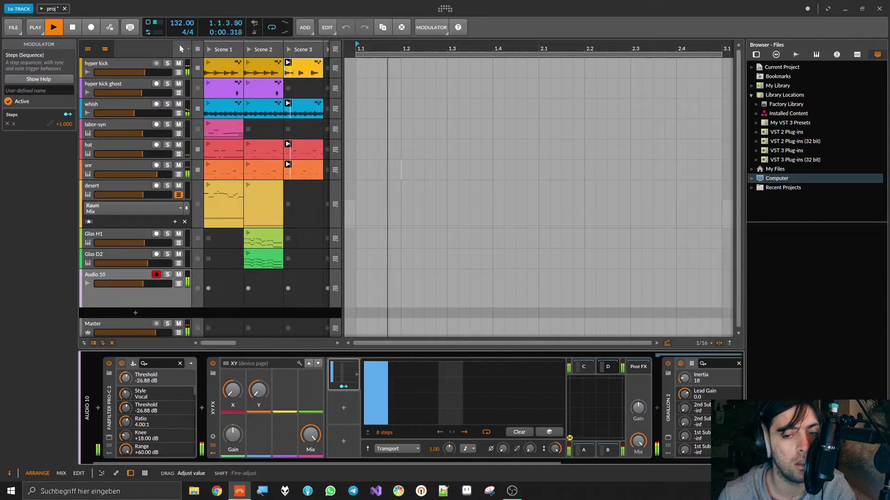
pyautogui.moveTo(402, 382); pyautogui.dragTo(580, 411)
pyautogui.click(400, 367)
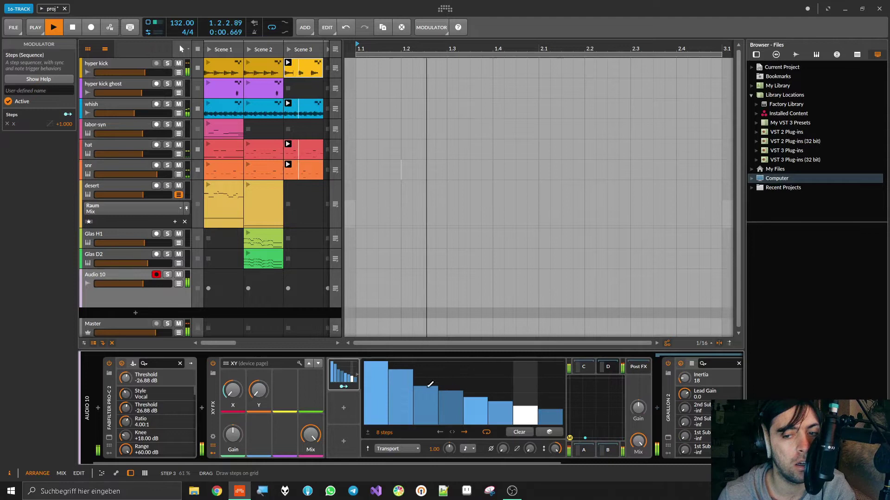
pyautogui.moveTo(394, 411); pyautogui.dragTo(601, 453)
pyautogui.moveTo(375, 363); pyautogui.dragTo(457, 328)
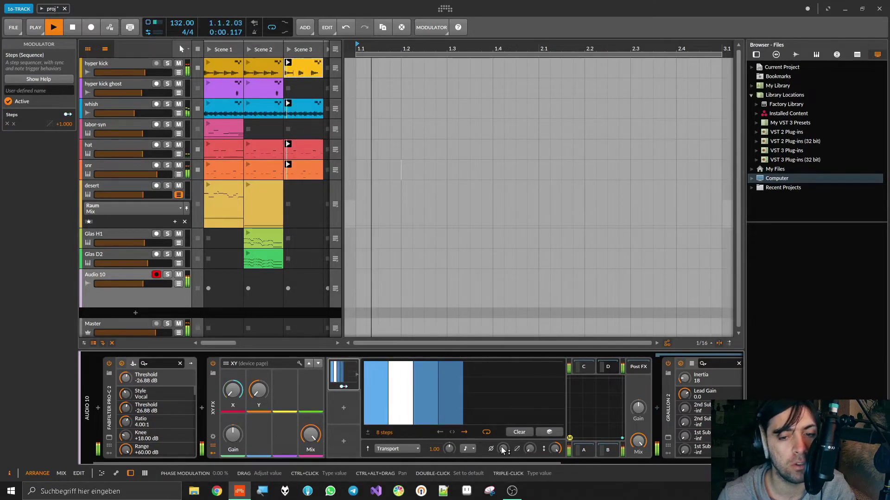
# - Try a phase change on the Steps modulator and raise the smoothing of its steps
pyautogui.moveTo(503, 451); pyautogui.dragTo(503, 438)
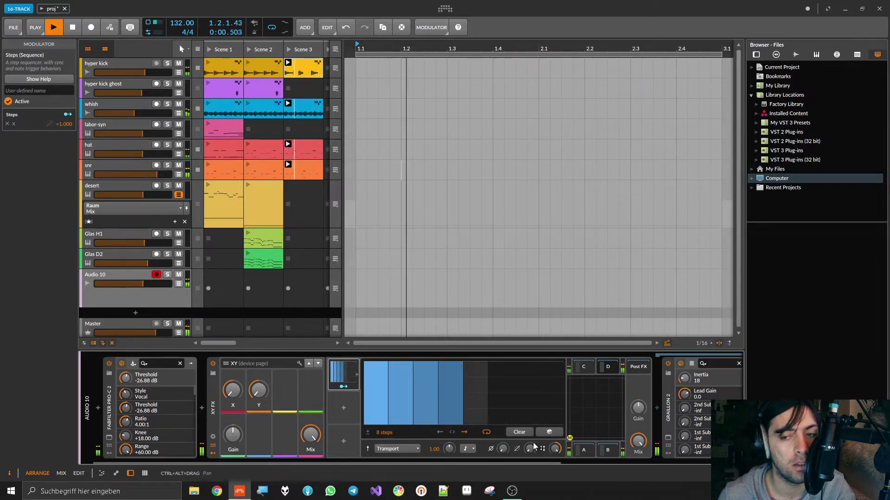
pyautogui.moveTo(533, 445); pyautogui.dragTo(534, 426)
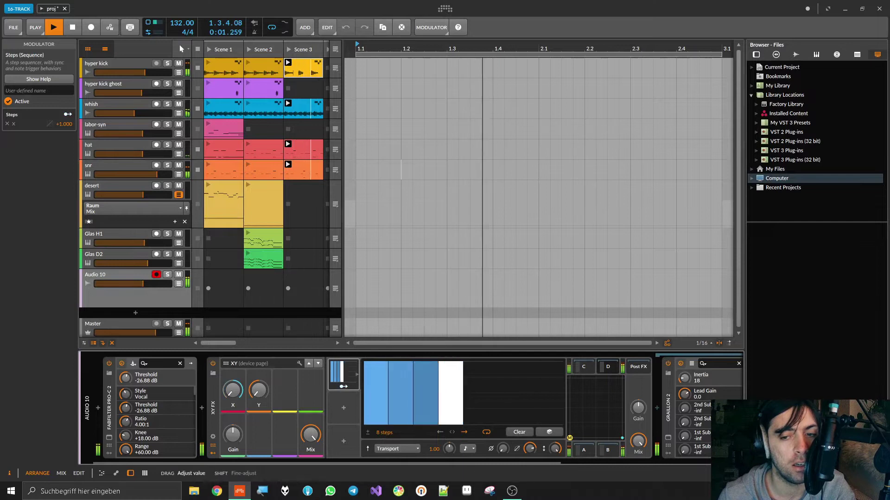
# - Redraw the Steps pattern with steps 1 and 2 full, 3 and 4 at zero, and 5 to 8 at lower levels dipping at step 6
pyautogui.moveTo(421, 420); pyautogui.dragTo(491, 455)
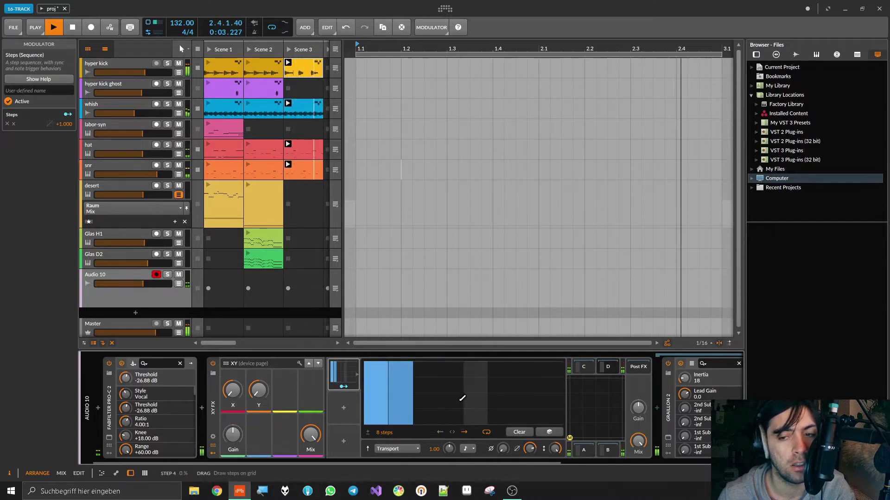
pyautogui.moveTo(468, 393)
pyautogui.mouseDown()
pyautogui.moveTo(497, 393)
pyautogui.moveTo(503, 415)
pyautogui.moveTo(546, 386)
pyautogui.mouseUp()
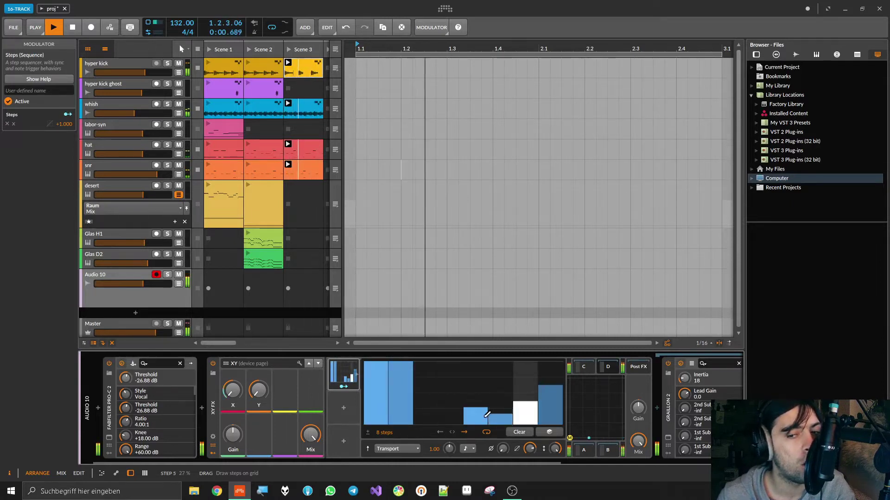
pyautogui.click(398, 379)
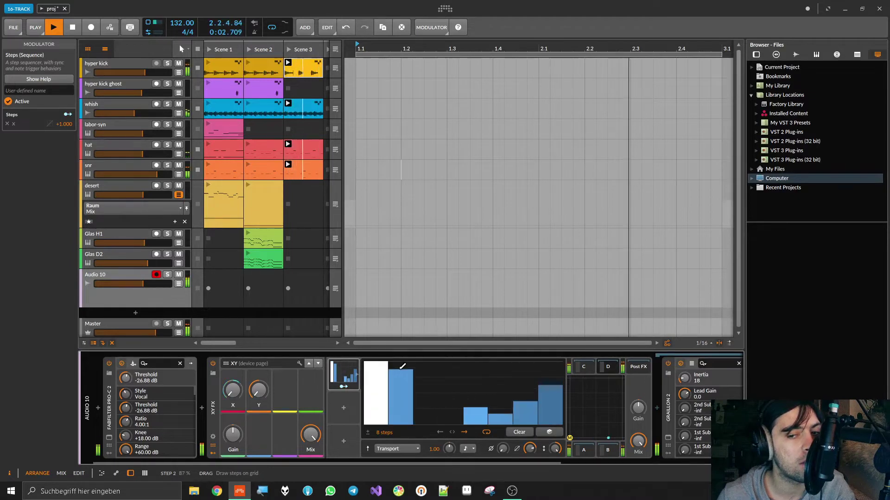
pyautogui.moveTo(403, 367); pyautogui.dragTo(402, 341)
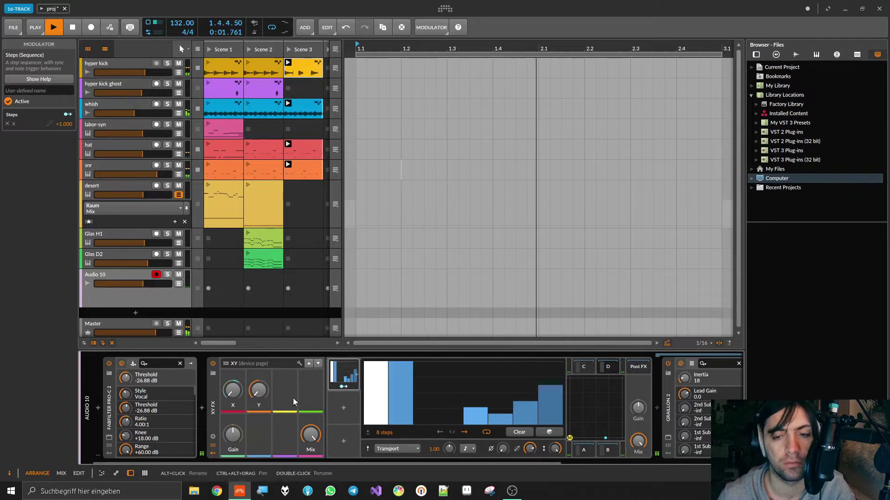
# - Map the Steps modulator to Mix Y as well and settle its modulation amount at +0.28
pyautogui.moveTo(258, 391); pyautogui.dragTo(257, 299)
pyautogui.click(343, 386)
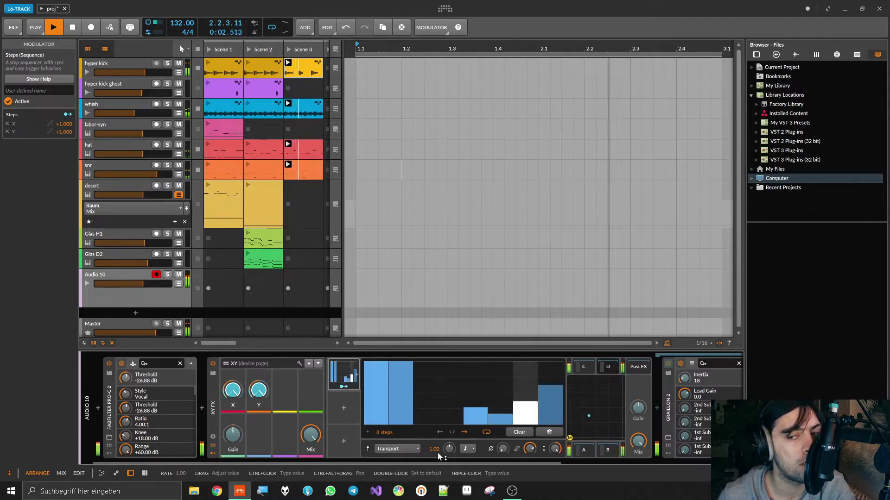
pyautogui.moveTo(259, 393); pyautogui.dragTo(259, 480)
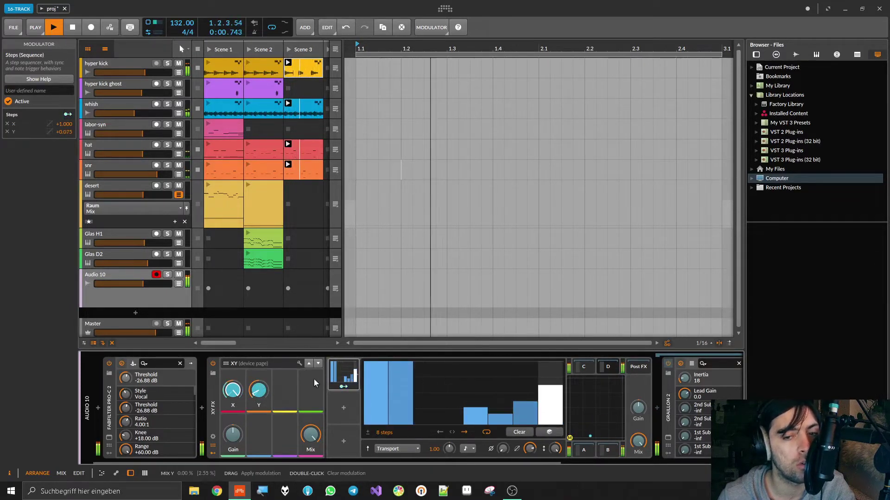
pyautogui.moveTo(258, 391); pyautogui.dragTo(259, 459)
pyautogui.click(343, 387)
pyautogui.click(343, 387)
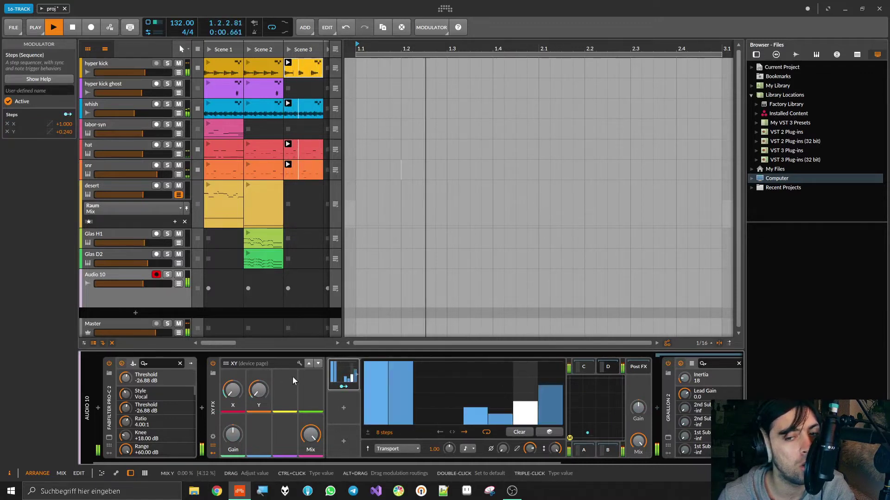
pyautogui.click(343, 387)
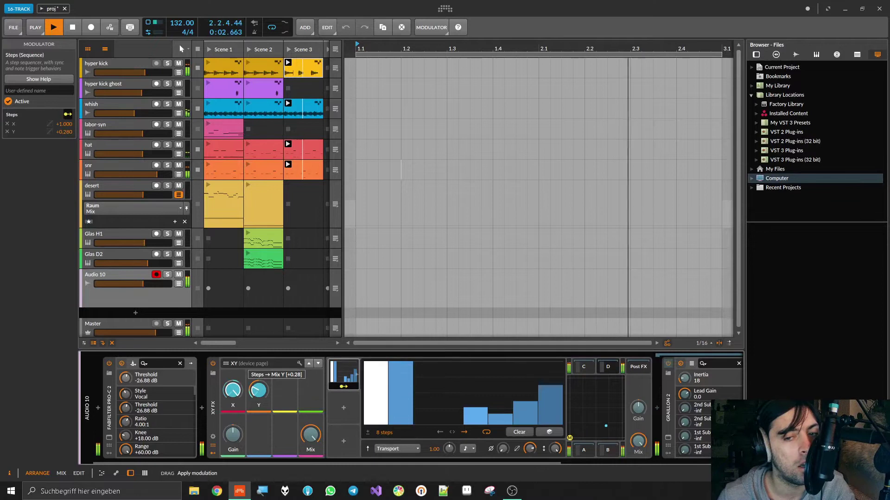
pyautogui.moveTo(261, 393); pyautogui.dragTo(262, 390)
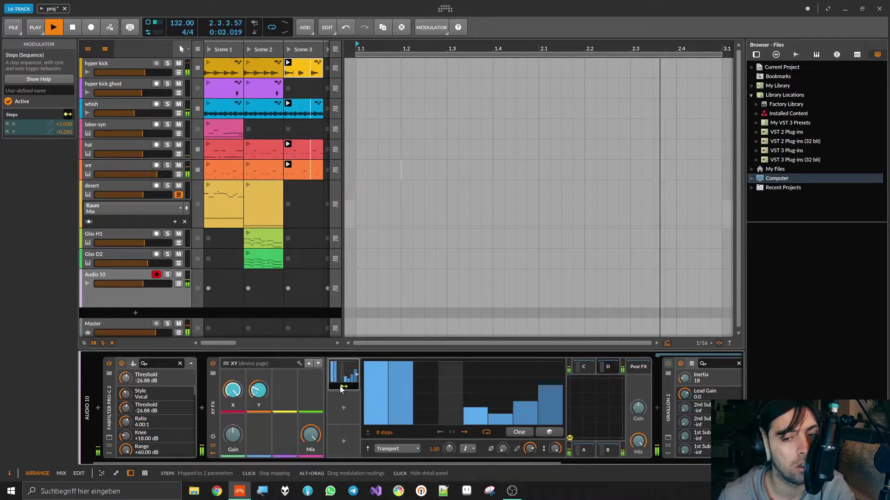
# - Set the Steps modulator's rate to 0.50
pyautogui.moveTo(384, 434)
pyautogui.mouseDown()
pyautogui.moveTo(383, 421)
pyautogui.moveTo(384, 434)
pyautogui.mouseUp()
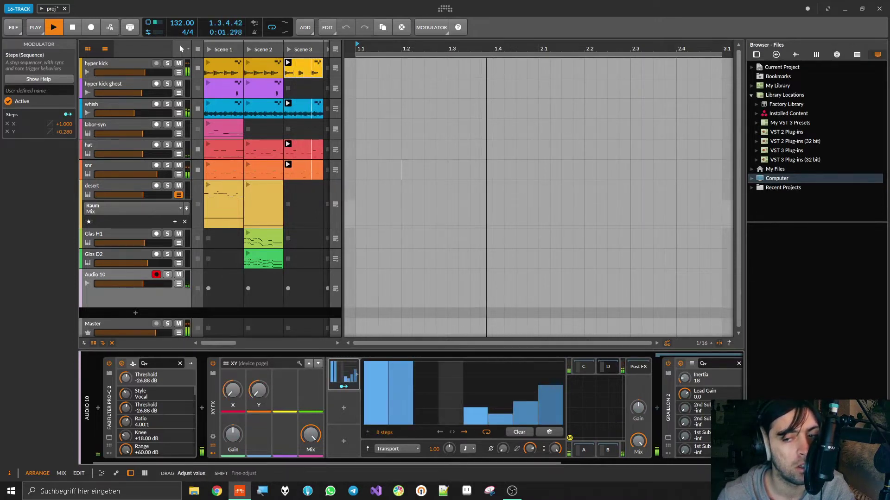
pyautogui.click(415, 450)
pyautogui.press('Escape')
pyautogui.moveTo(440, 450)
pyautogui.mouseDown()
pyautogui.moveTo(440, 431)
pyautogui.moveTo(440, 466)
pyautogui.moveTo(441, 451)
pyautogui.mouseUp()
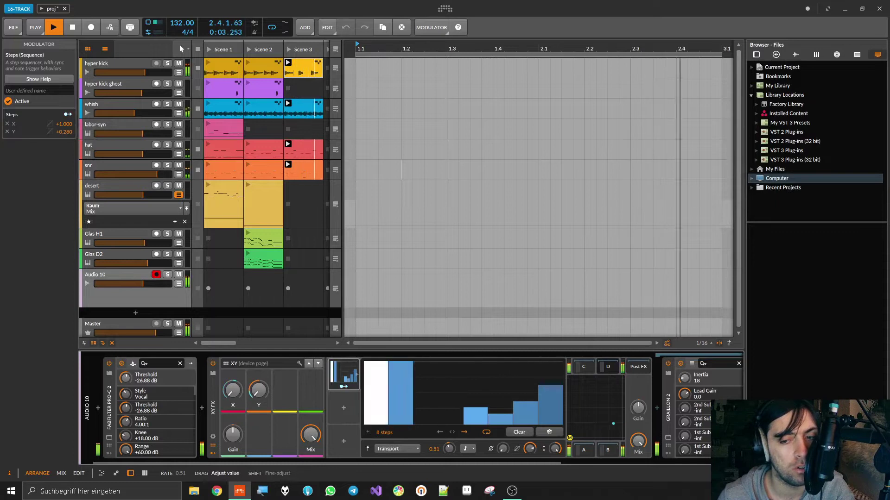
pyautogui.doubleClick(449, 449)
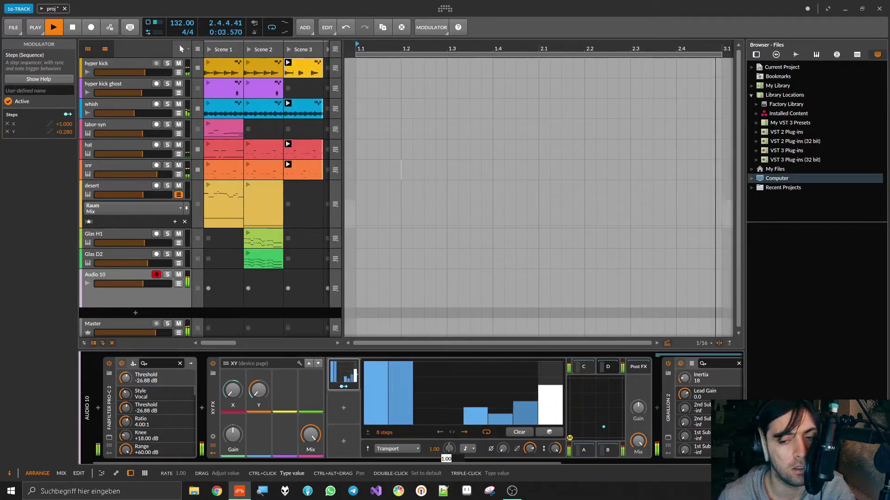
pyautogui.write('0.5')
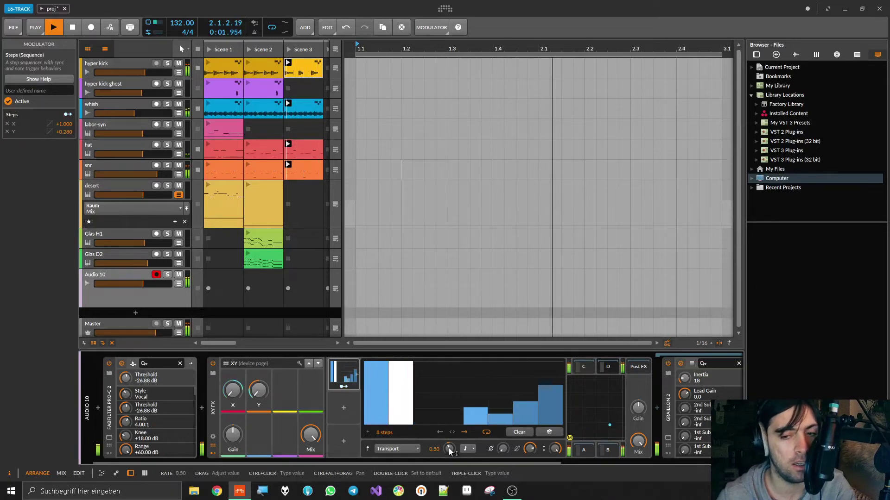
pyautogui.press('Return')
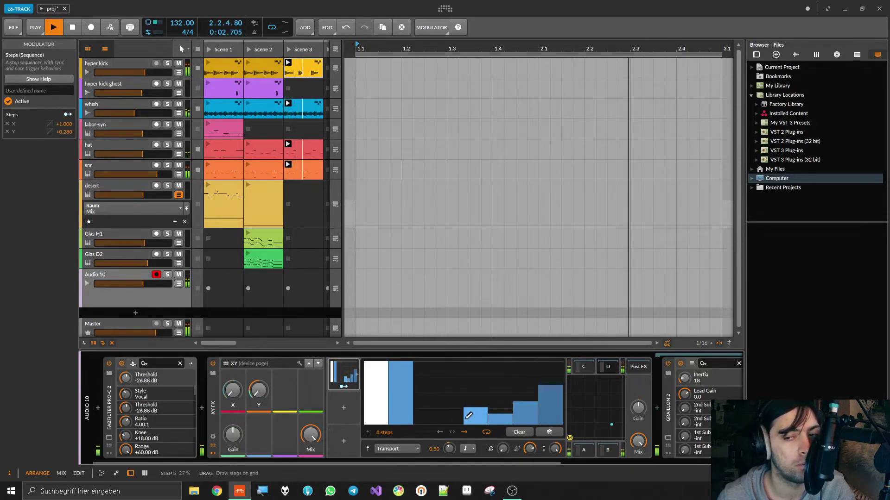
# - Add an Audio Sidechain modulator to the XY FX device
pyautogui.click(344, 408)
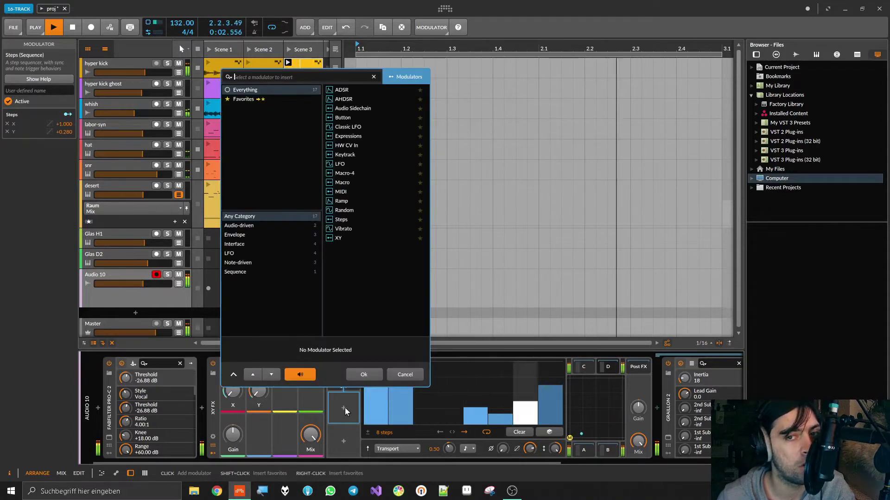
pyautogui.click(366, 108)
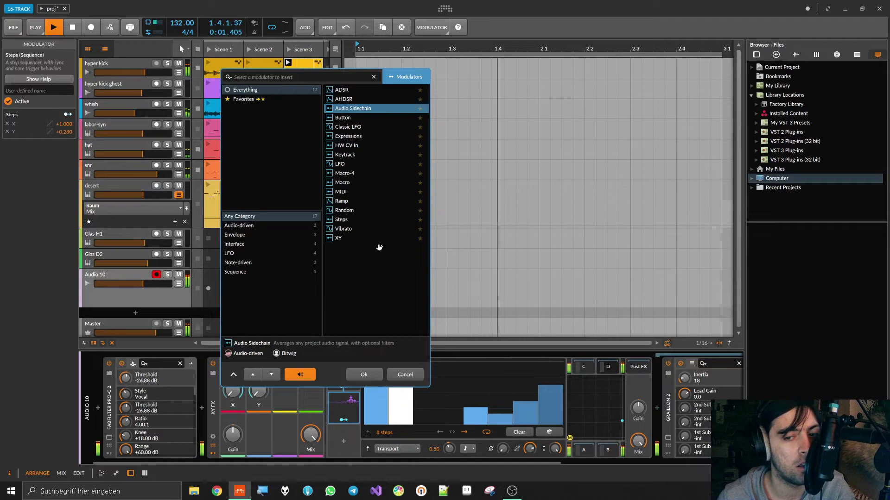
pyautogui.click(364, 375)
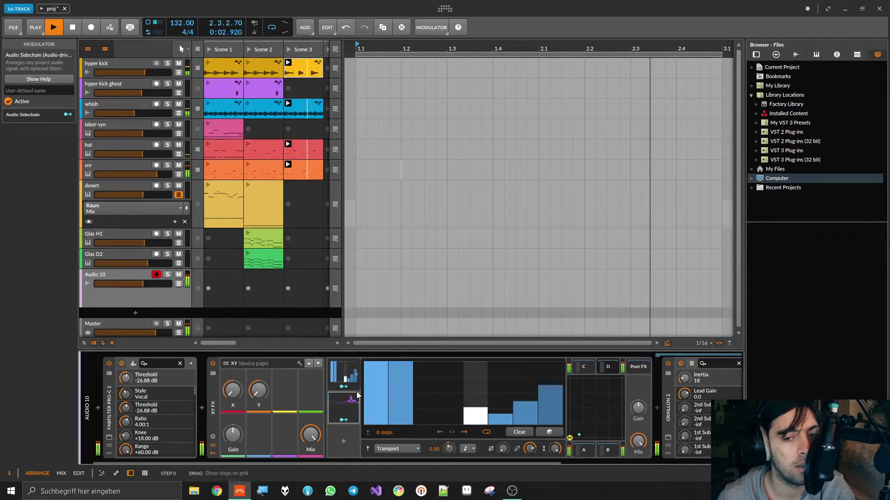
# - Start mapping the Audio Sidechain modulator, raise its input gain and switch its detection mode to RMS
pyautogui.click(342, 421)
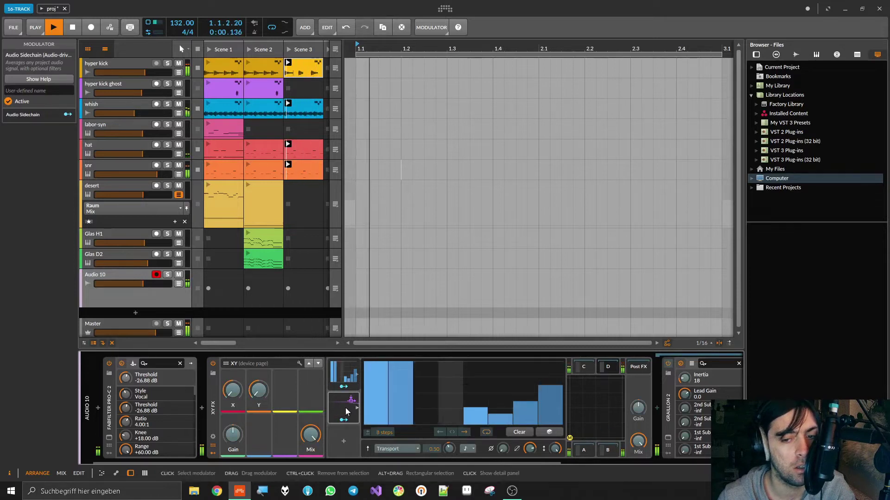
pyautogui.click(357, 411)
pyautogui.moveTo(450, 373); pyautogui.dragTo(450, 364)
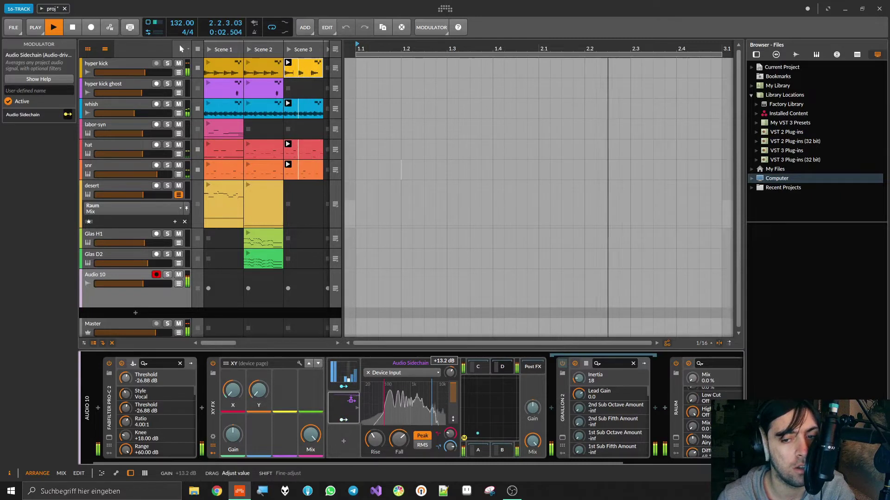
pyautogui.moveTo(450, 372); pyautogui.dragTo(450, 373)
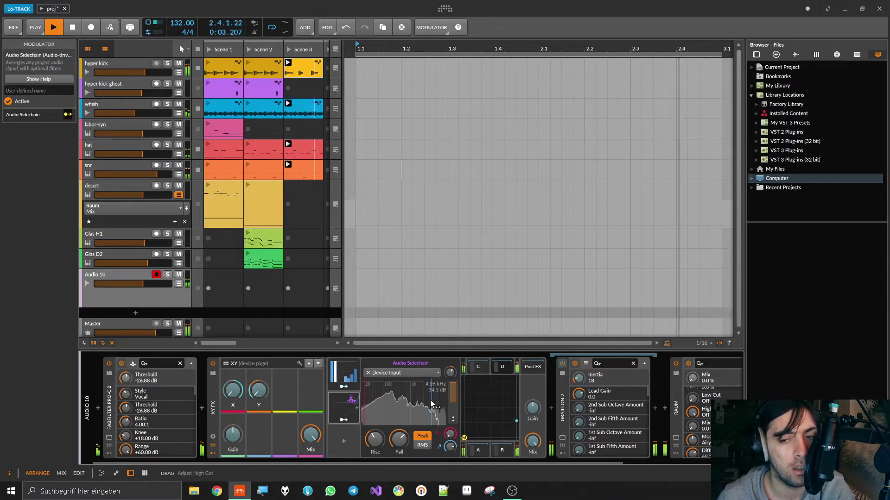
pyautogui.click(422, 445)
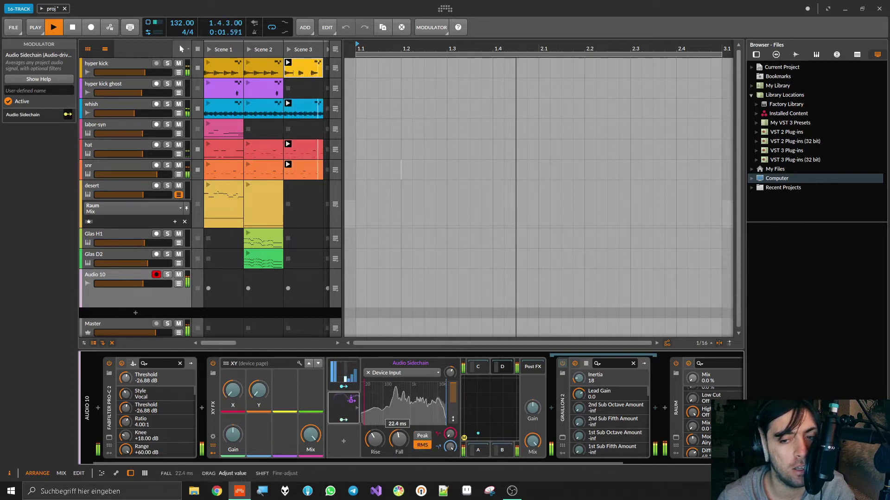
# - Map the Audio Sidechain to Mix Y and X at -1.000 each and move the XY mix point close to corner D
pyautogui.moveTo(260, 393); pyautogui.dragTo(260, 383)
pyautogui.click(345, 409)
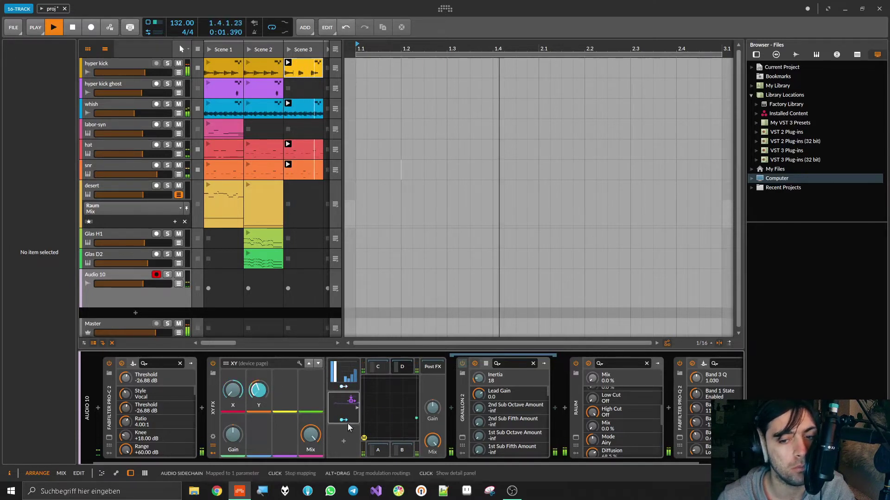
pyautogui.moveTo(262, 392); pyautogui.dragTo(262, 373)
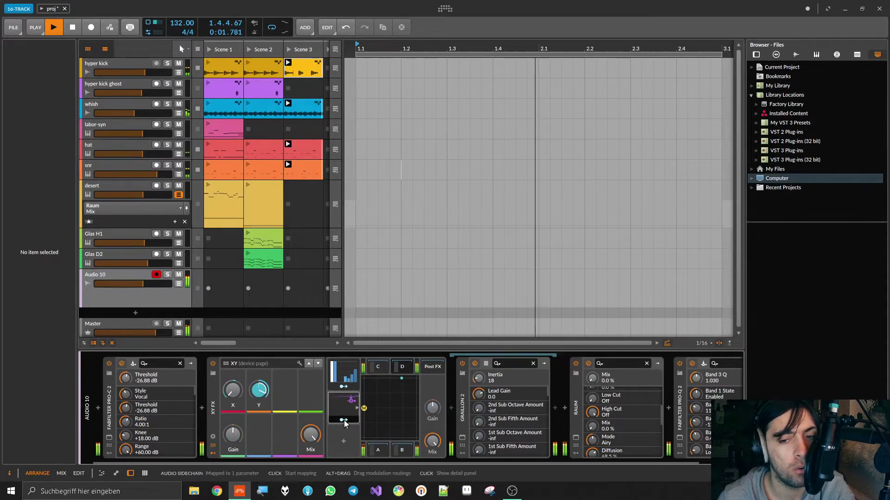
pyautogui.moveTo(269, 395); pyautogui.dragTo(268, 385)
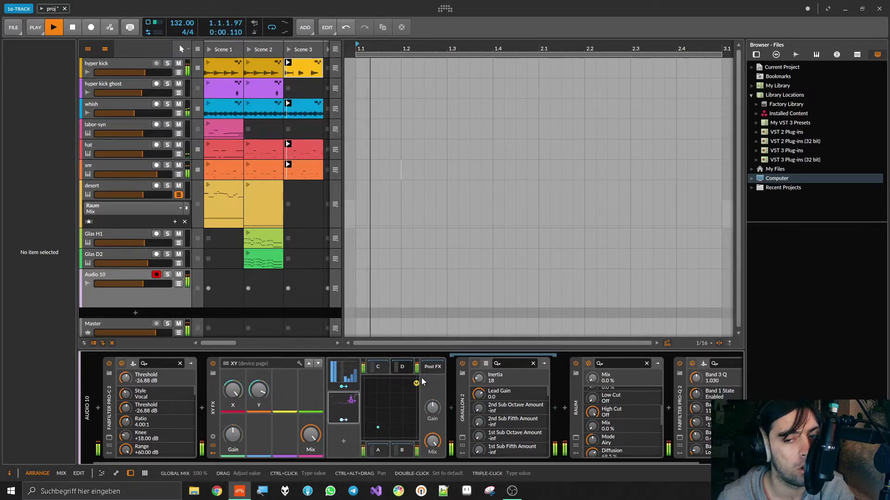
# - Retune the Audio Sidechain with a higher low cut, a gain of about +16.4 dB and adjusted rise and fall times
pyautogui.click(340, 409)
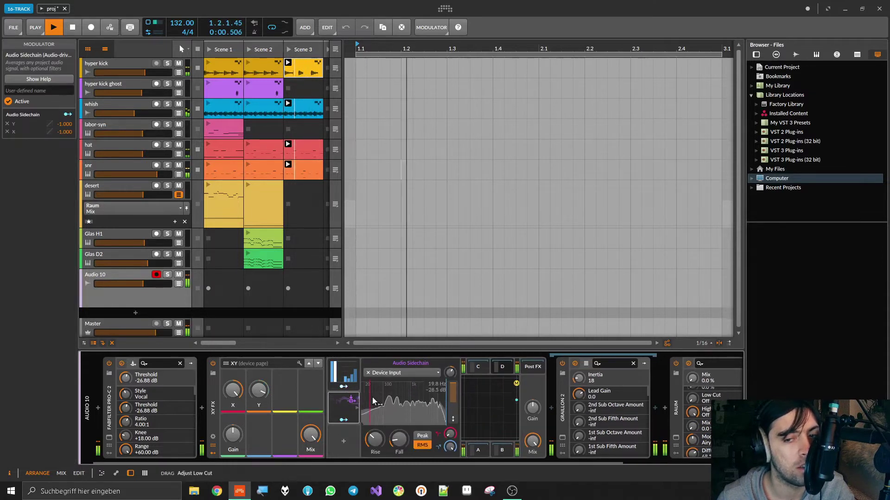
pyautogui.moveTo(404, 401); pyautogui.dragTo(402, 401)
pyautogui.moveTo(450, 373); pyautogui.dragTo(450, 372)
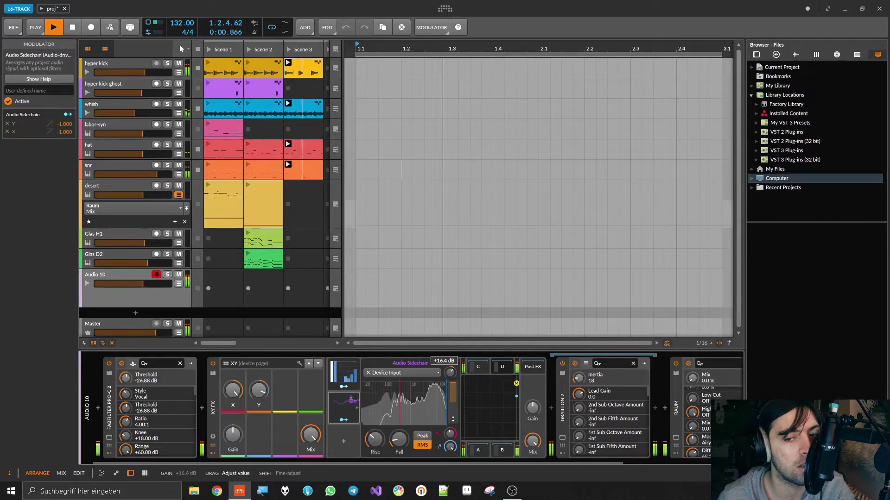
pyautogui.moveTo(399, 439); pyautogui.dragTo(399, 410)
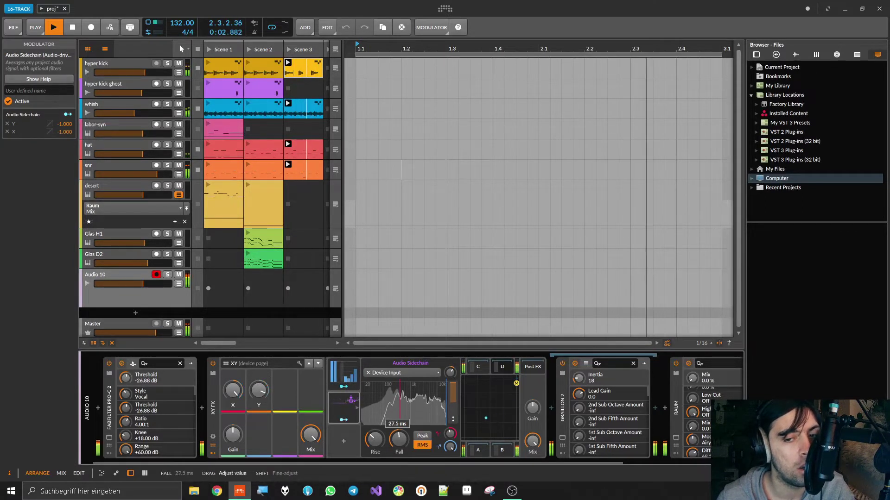
pyautogui.moveTo(375, 439); pyautogui.dragTo(375, 441)
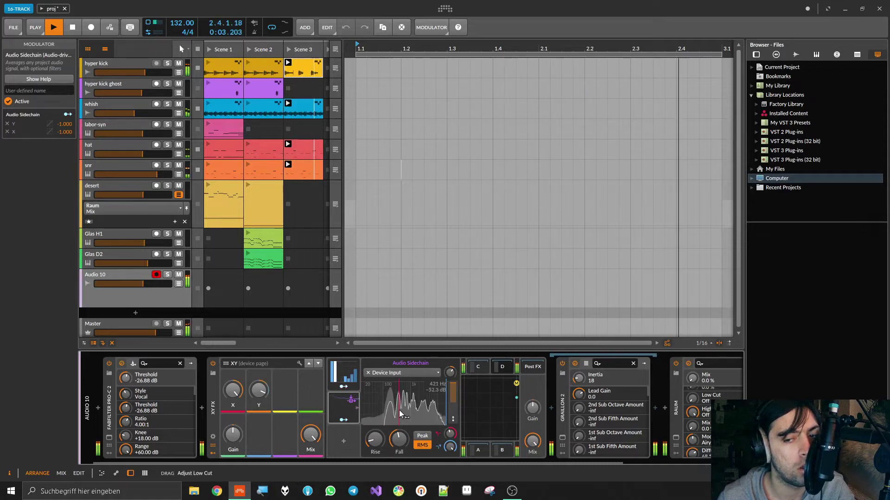
pyautogui.moveTo(399, 440); pyautogui.dragTo(399, 447)
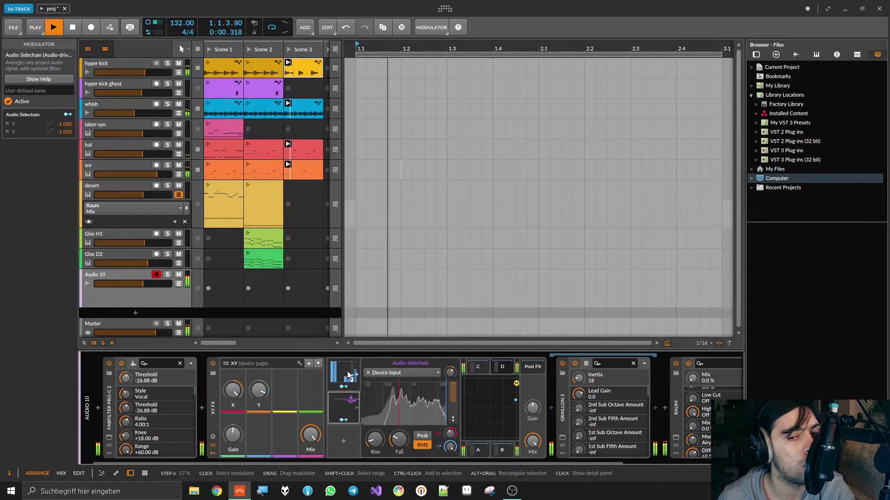
# - Pull the XY mix point back from corner D toward the centre, with Mix Y at 64.5 %
pyautogui.click(341, 414)
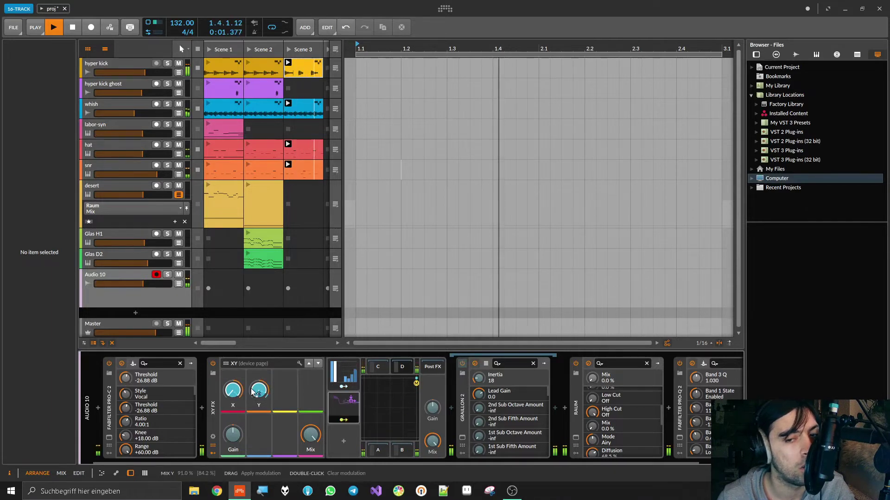
pyautogui.moveTo(258, 394); pyautogui.dragTo(259, 402)
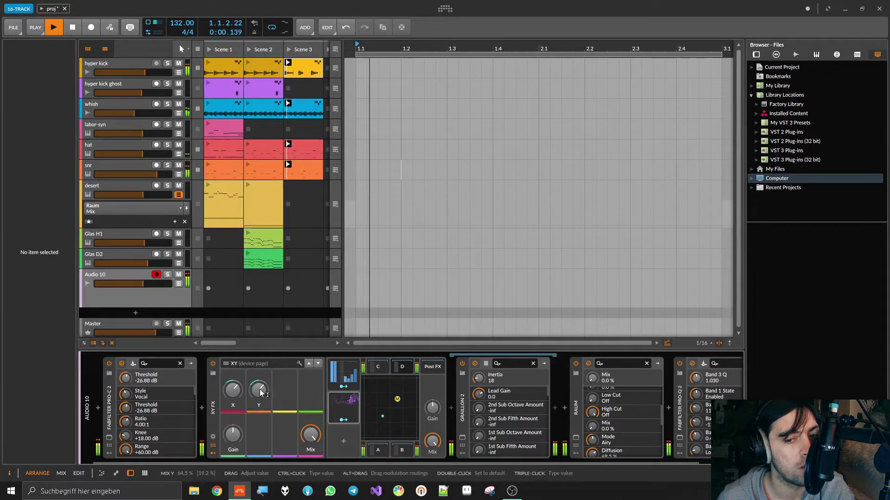
# - Set the Steps modulator's rate to 1.00 and its smoothing to about 4.29 %
pyautogui.click(347, 377)
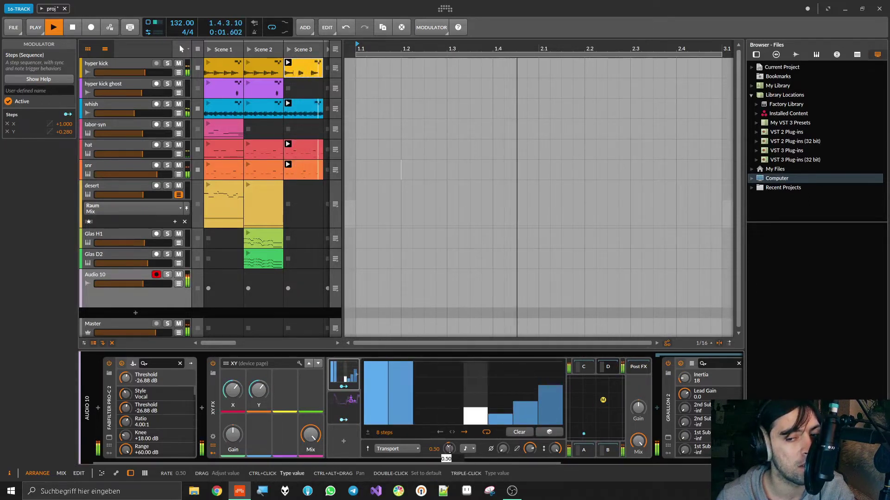
pyautogui.write('1')
pyautogui.press('Return')
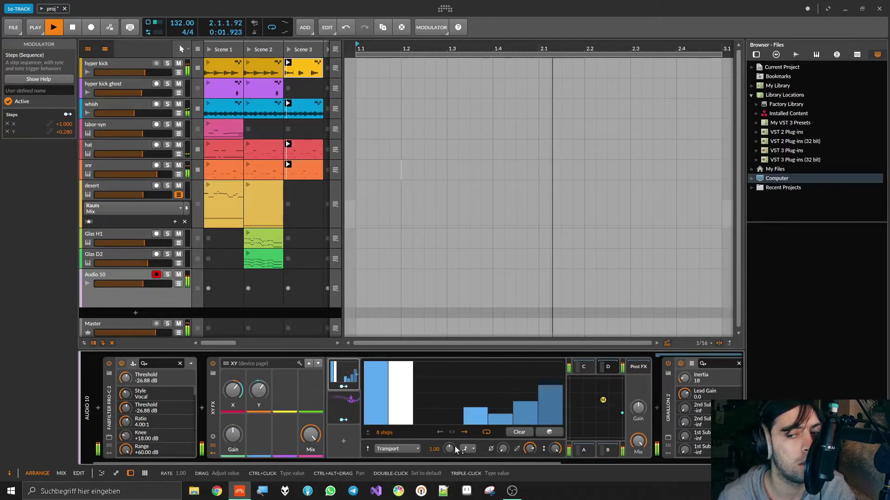
pyautogui.moveTo(530, 448); pyautogui.dragTo(530, 470)
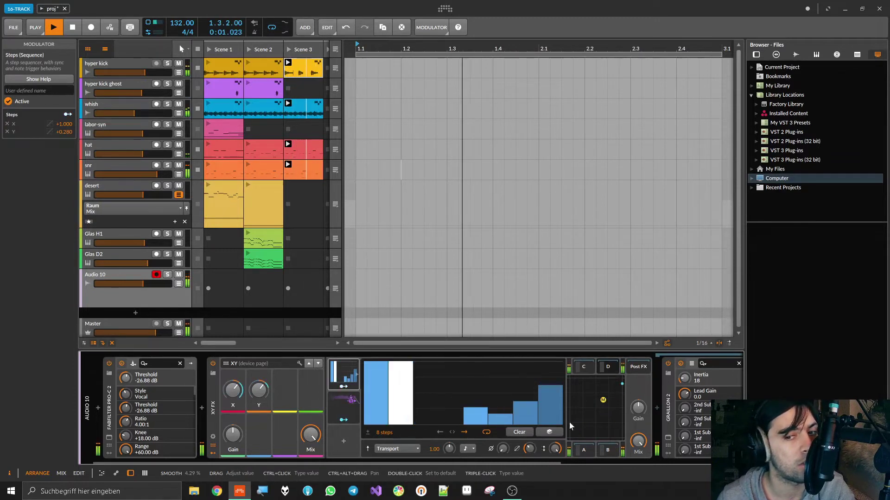
pyautogui.moveTo(525, 464); pyautogui.dragTo(714, 464)
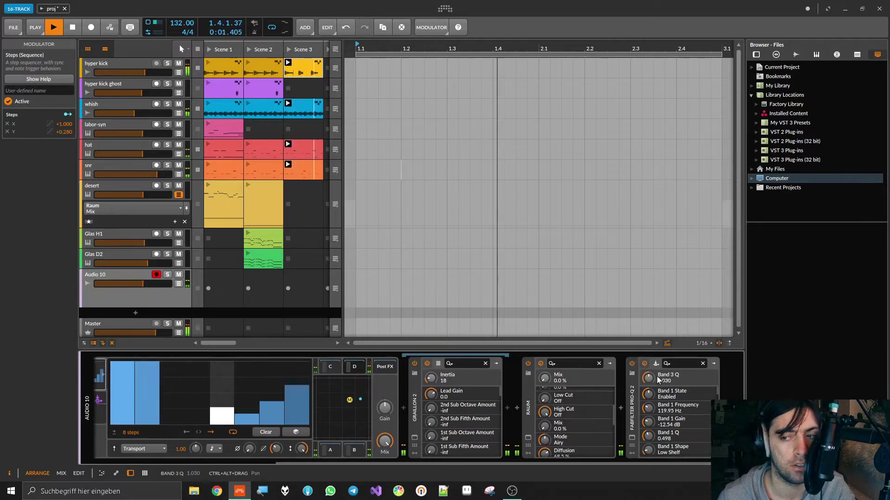
# - Move FabFilter Pro-Q 2 ahead of Raum in the chain and raise its high bell to about 4078 Hz at +6.74 dB
pyautogui.click(627, 407)
pyautogui.moveTo(626, 407); pyautogui.dragTo(523, 407)
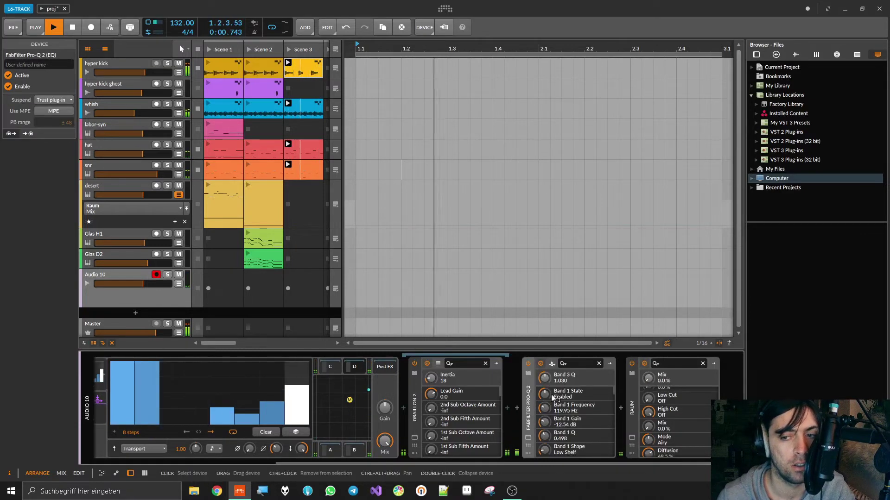
pyautogui.click(527, 438)
pyautogui.moveTo(568, 240); pyautogui.dragTo(556, 176)
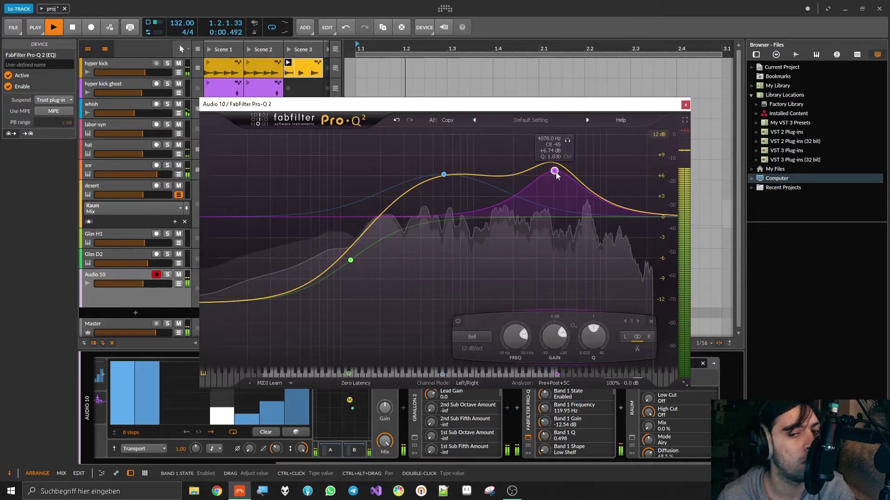
# - Reshape Pro-Q 2's low end: set the low shelf to about 69.5 Hz at -6.47 dB and narrow the low bell to Q 0.851 with less gain
pyautogui.click(443, 174)
pyautogui.moveTo(350, 260); pyautogui.dragTo(319, 239)
pyautogui.moveTo(442, 175); pyautogui.dragTo(367, 169)
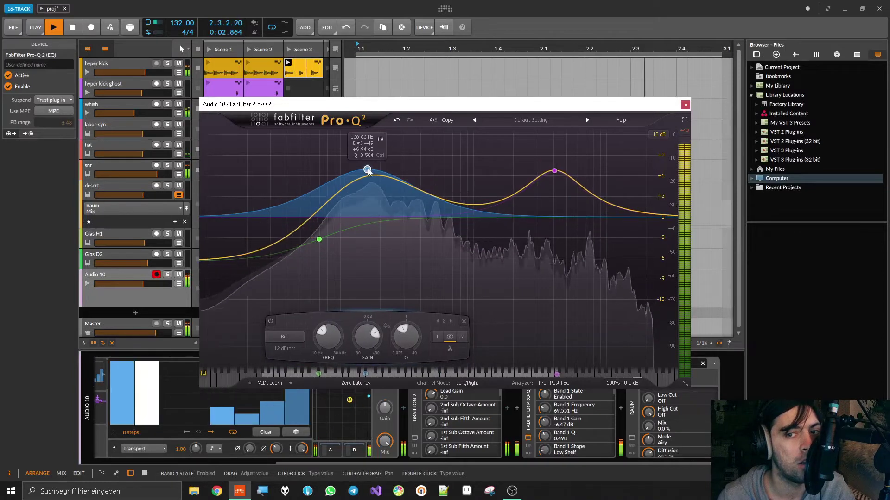
pyautogui.scroll(3, 367, 170)
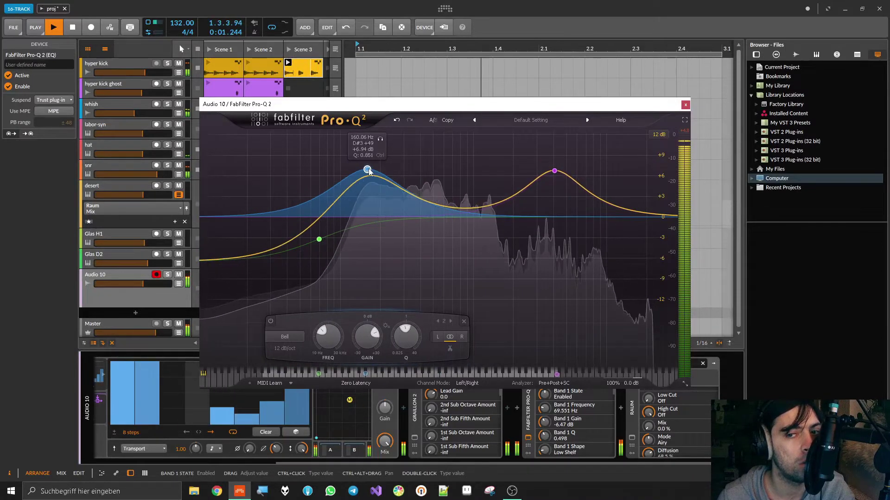
pyautogui.moveTo(367, 170); pyautogui.dragTo(390, 186)
# - Rework Pro-Q 2's high end with a lower purple bell, a boost near 4903.5 Hz at +6.54 dB and a cut near 7379.3 Hz at -2.97 dB
pyautogui.moveTo(554, 172); pyautogui.dragTo(519, 185)
pyautogui.scroll(1, 520, 186)
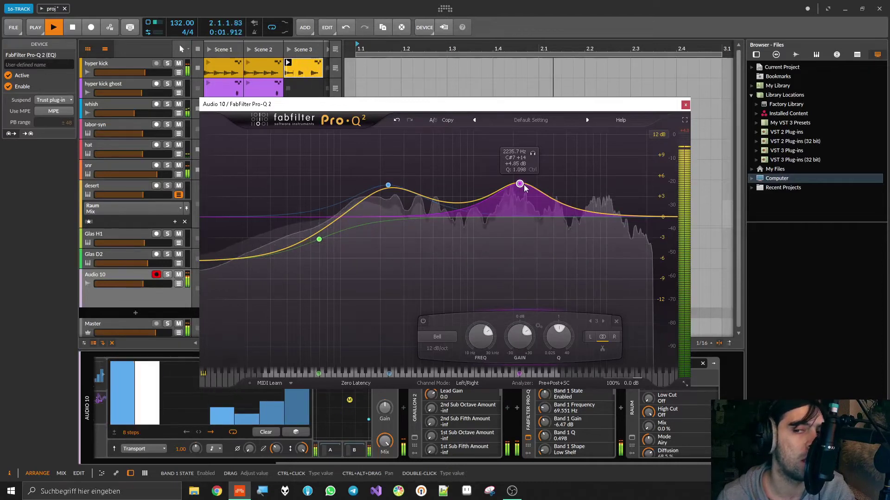
pyautogui.moveTo(521, 182); pyautogui.dragTo(565, 166)
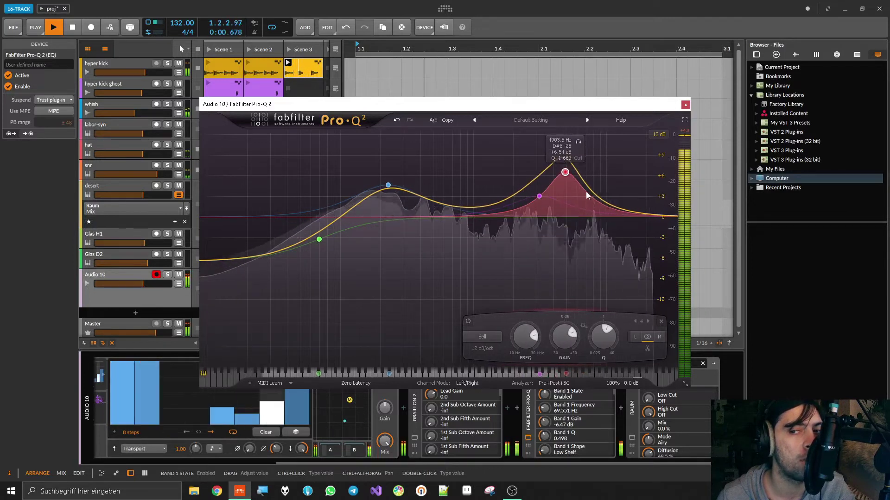
pyautogui.moveTo(599, 201); pyautogui.dragTo(589, 234)
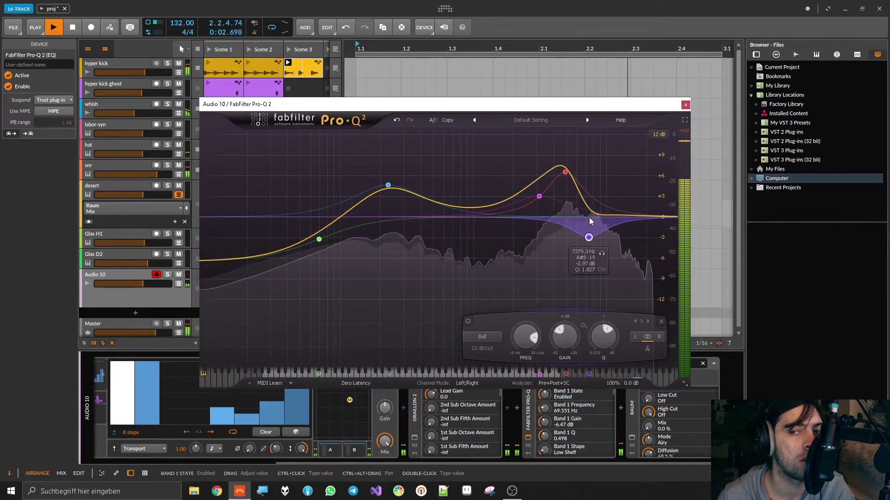
pyautogui.click(685, 105)
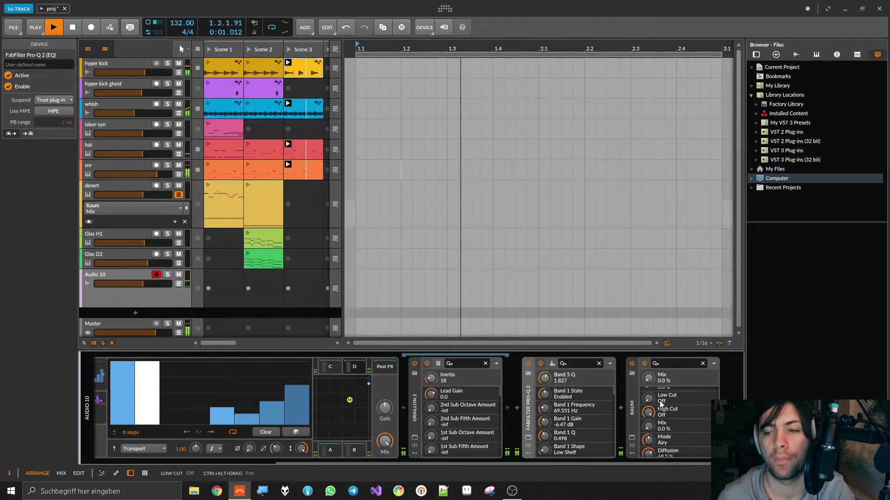
# - Insert FabFilter Pro-C 2 between Pro-Q 2 and Raum
pyautogui.click(621, 410)
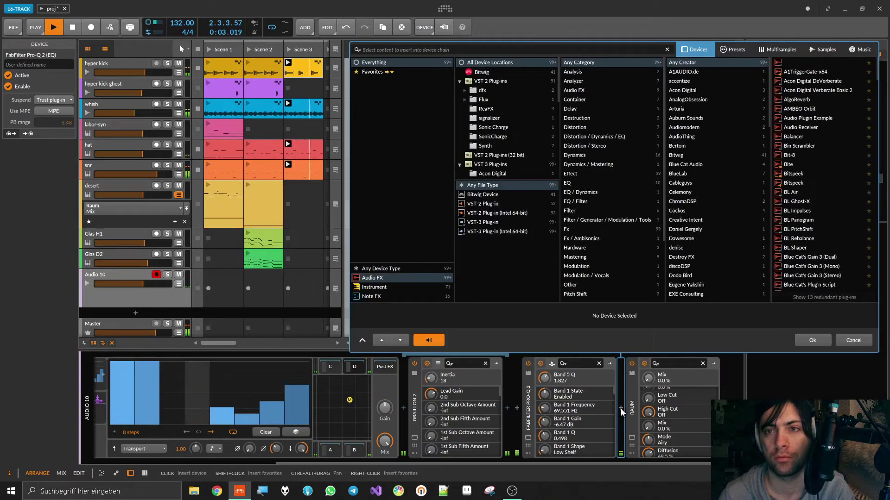
pyautogui.write('pro-c')
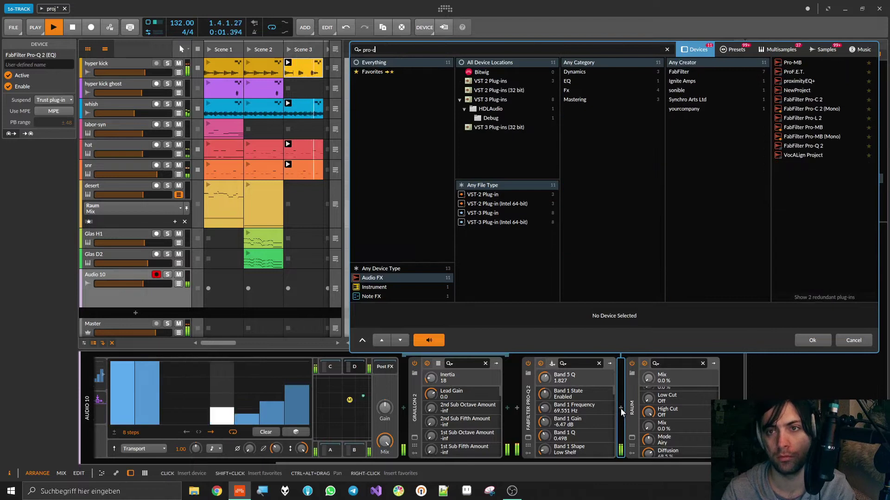
pyautogui.click(815, 64)
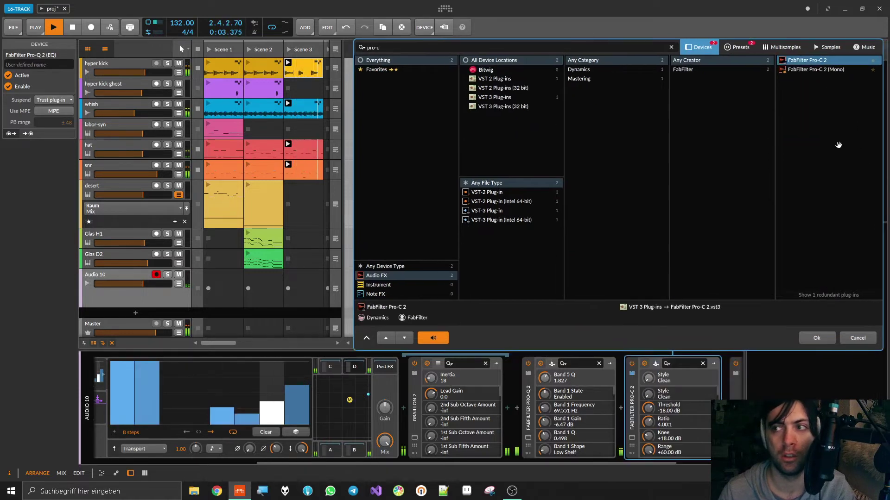
pyautogui.click(816, 338)
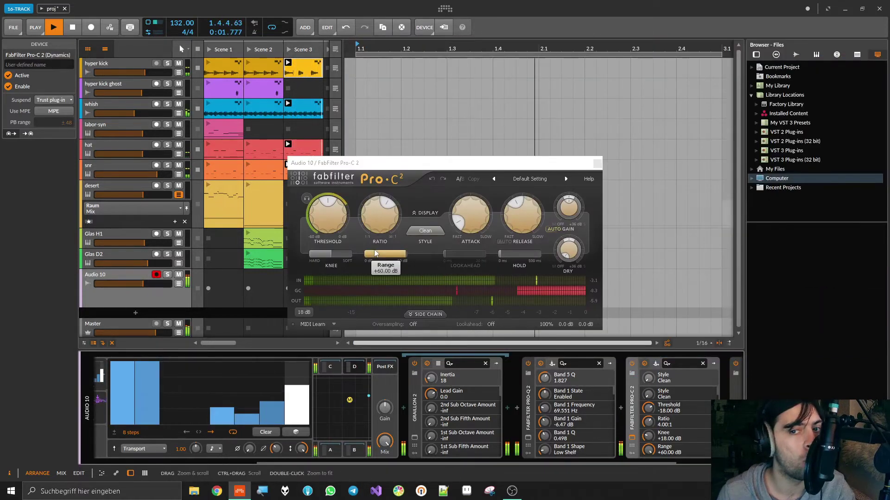
# - Set the new Pro-C 2 to Vocal style with a threshold of about -12.28 dB and a release of about 62.6 ms
pyautogui.click(422, 232)
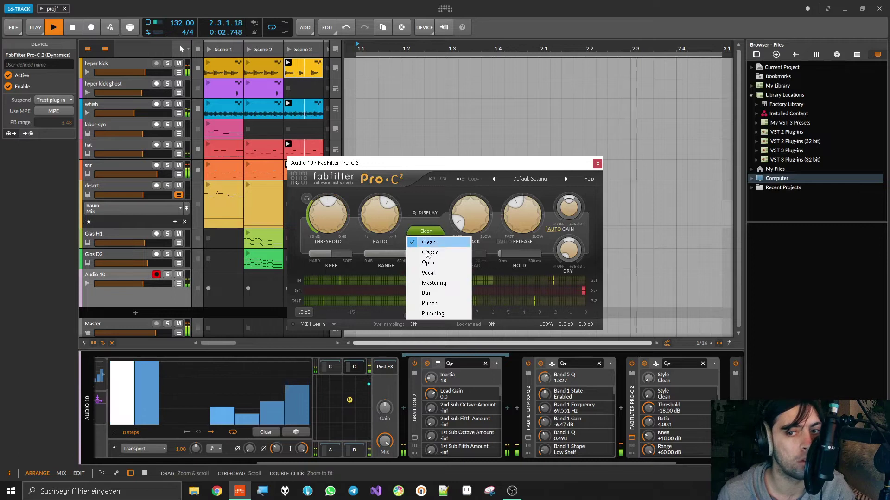
pyautogui.click(428, 273)
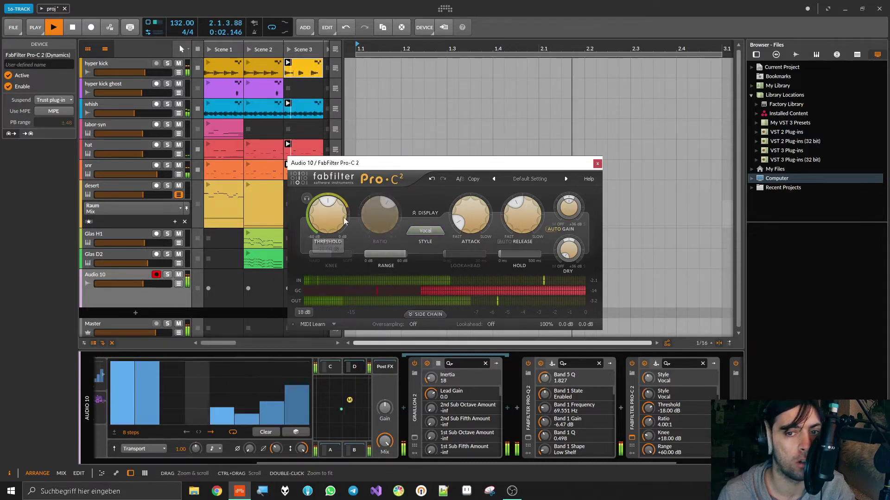
pyautogui.moveTo(345, 214); pyautogui.dragTo(328, 209)
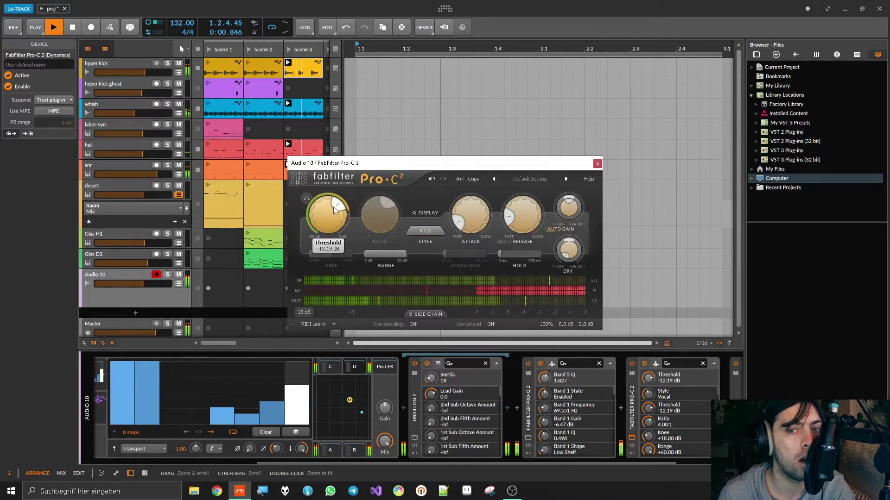
pyautogui.moveTo(339, 227); pyautogui.dragTo(341, 222)
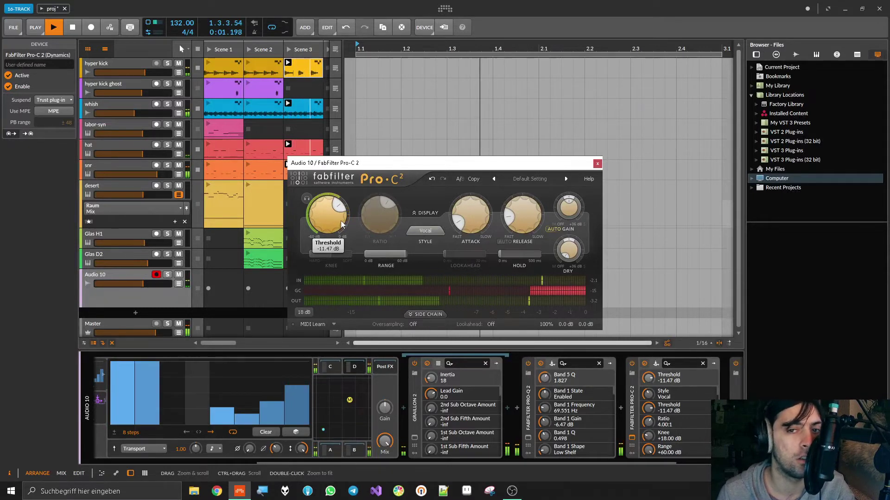
pyautogui.moveTo(339, 222); pyautogui.dragTo(339, 228)
pyautogui.moveTo(468, 215); pyautogui.dragTo(522, 201)
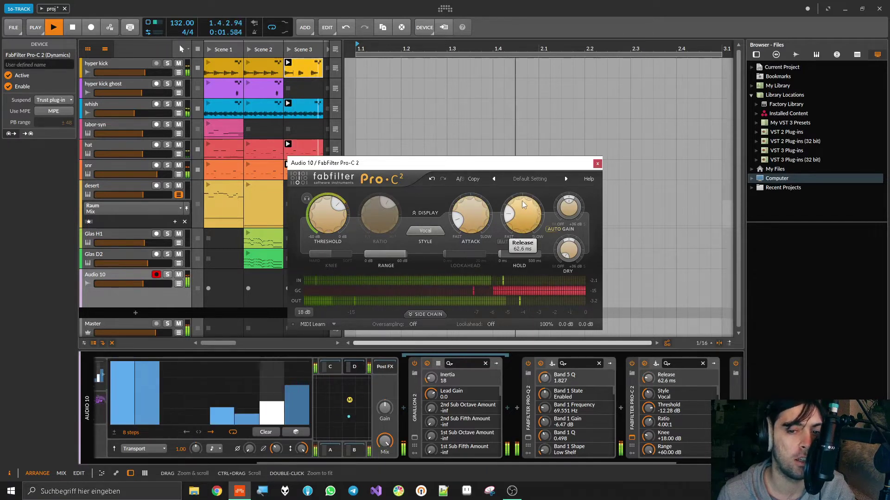
pyautogui.click(597, 163)
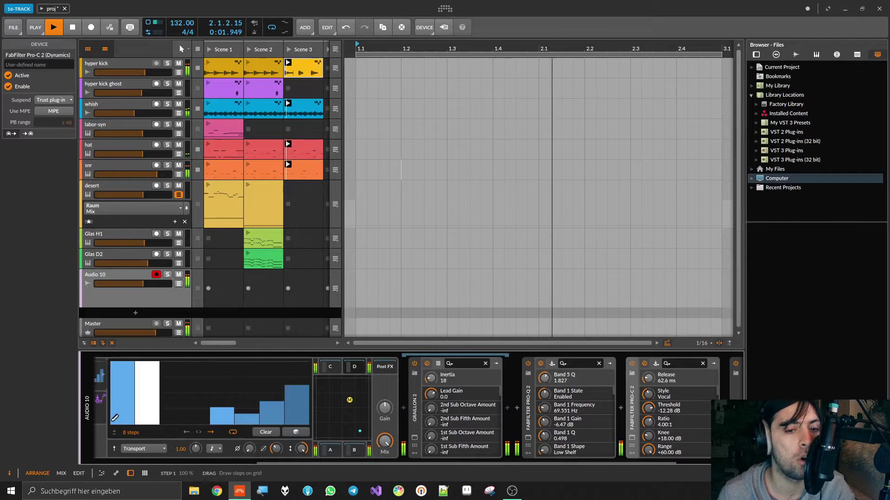
# - Add a Vibrato modulator to the XY FX device and show its settings
pyautogui.click(211, 462)
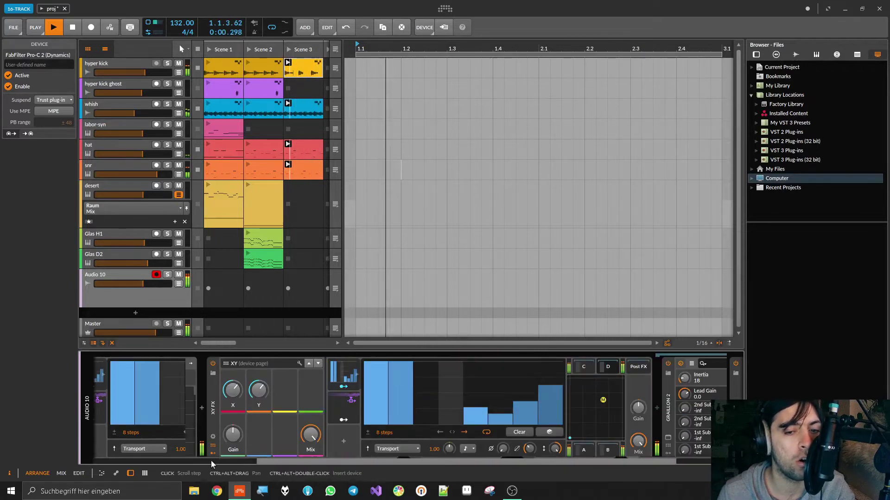
pyautogui.click(337, 441)
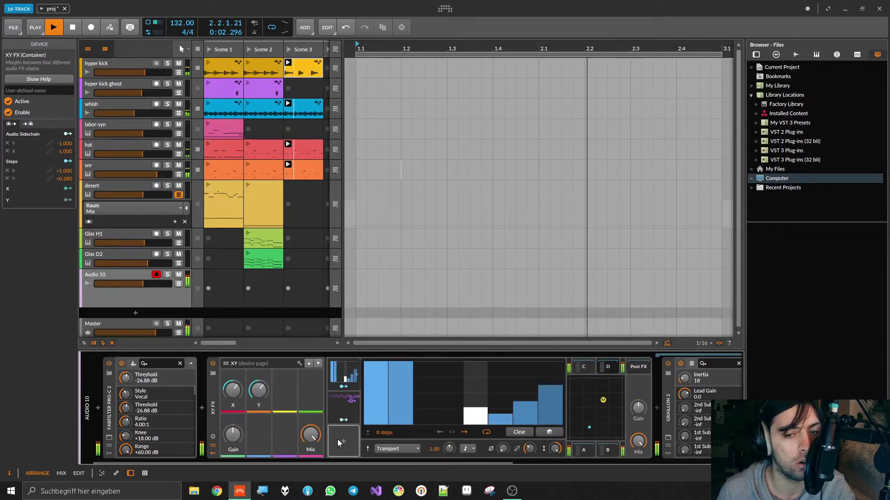
pyautogui.click(343, 440)
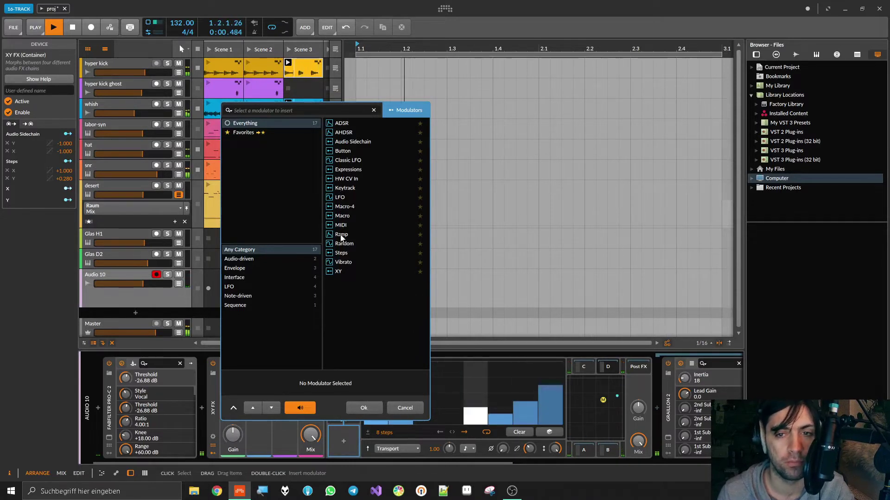
pyautogui.doubleClick(341, 262)
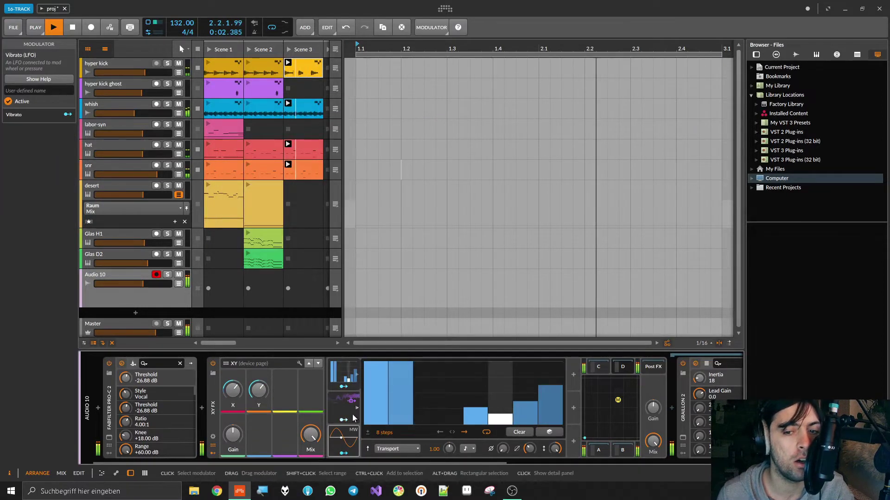
pyautogui.click(342, 439)
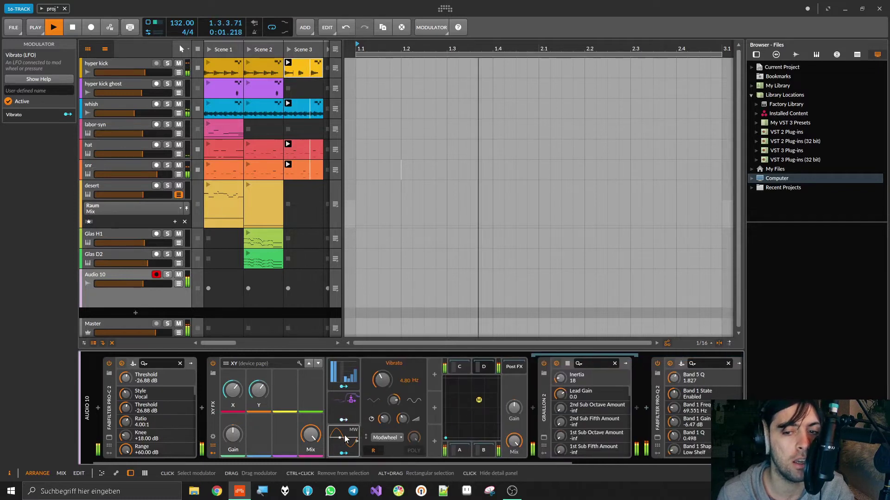
# - Try mapping Vibrato to Mix Y at about +0.325, with an adjusted curve and a rate of about 3.72 Hz
pyautogui.moveTo(258, 390); pyautogui.dragTo(259, 393)
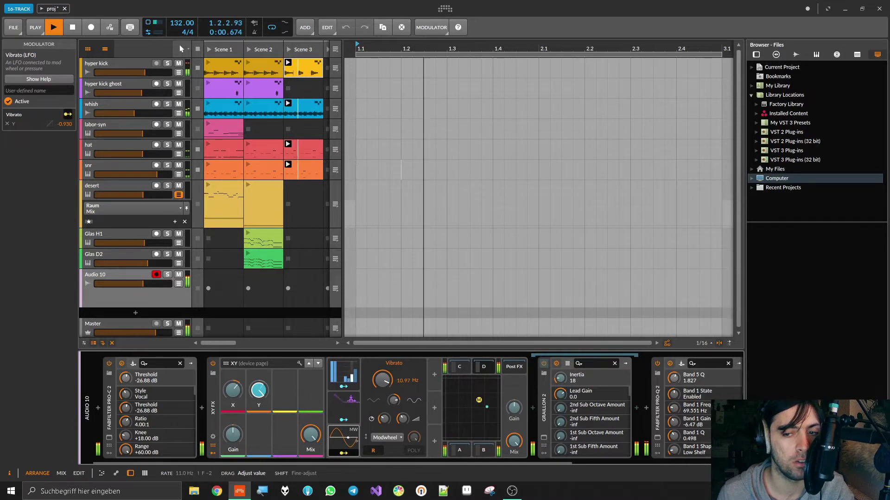
pyautogui.moveTo(399, 405); pyautogui.dragTo(399, 401)
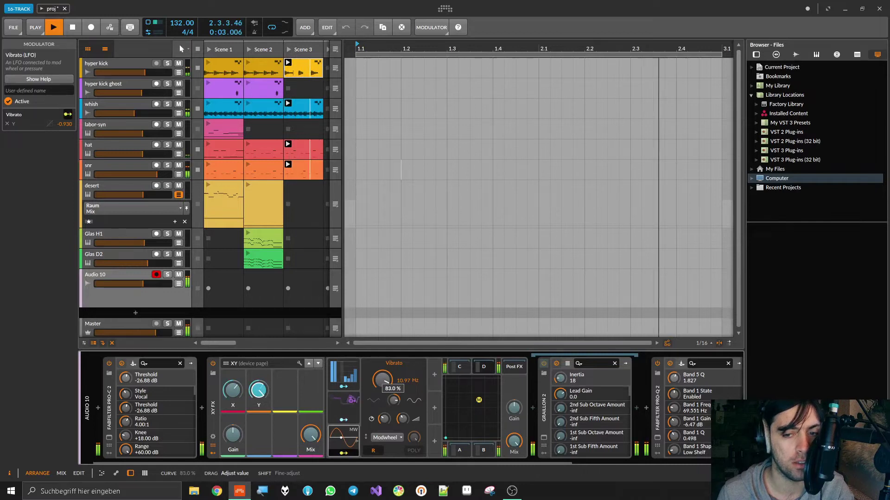
pyautogui.moveTo(384, 419)
pyautogui.mouseDown()
pyautogui.moveTo(384, 409)
pyautogui.moveTo(384, 417)
pyautogui.mouseUp()
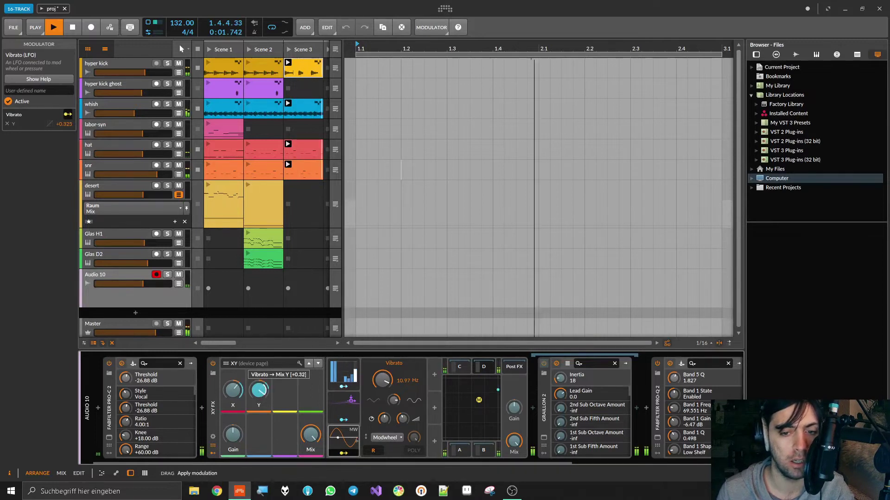
pyautogui.moveTo(260, 390); pyautogui.dragTo(260, 387)
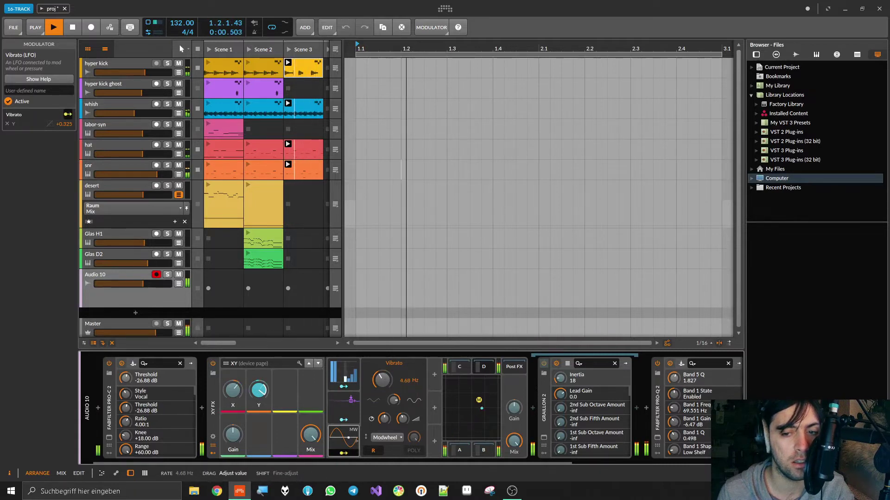
pyautogui.moveTo(383, 379); pyautogui.dragTo(376, 381)
# - Remove the Vibrato routing from Mix Y and delete the Vibrato modulator from XY FX
pyautogui.rightClick(261, 393)
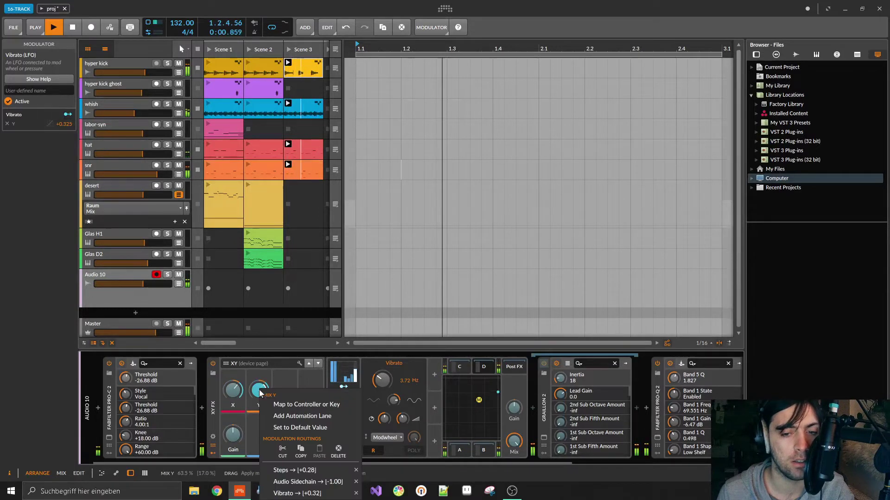
pyautogui.click(356, 494)
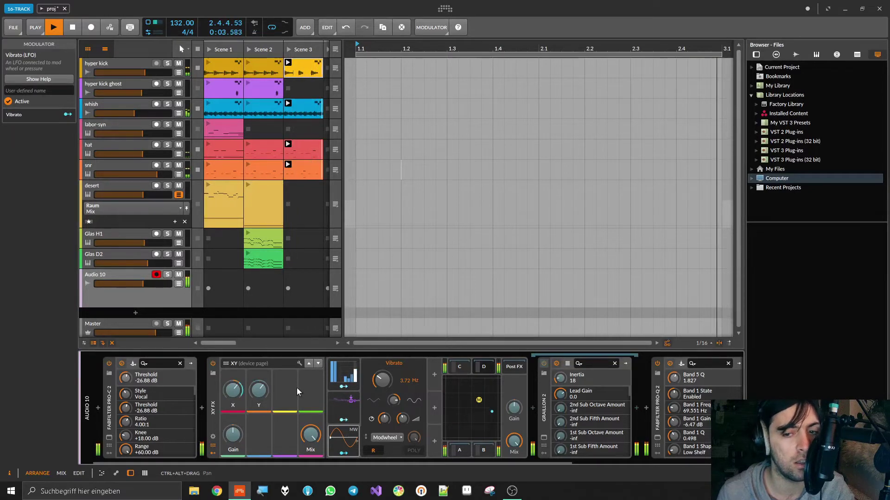
pyautogui.click(345, 436)
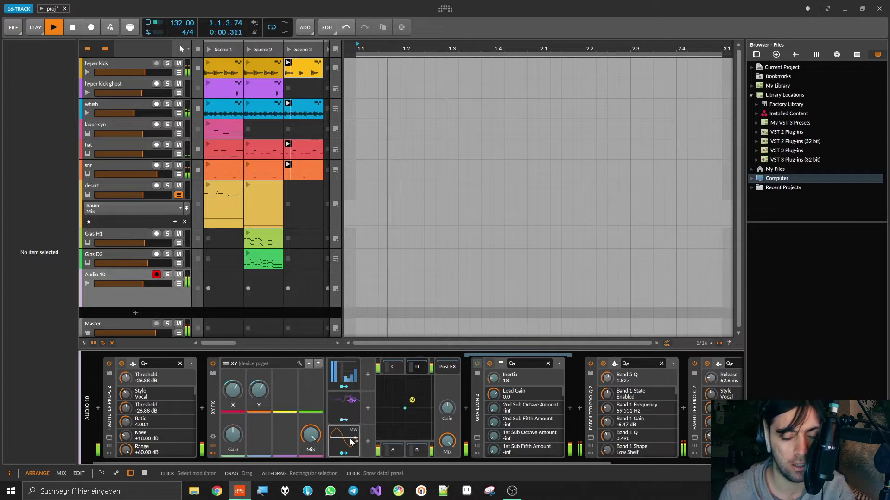
pyautogui.click(343, 438)
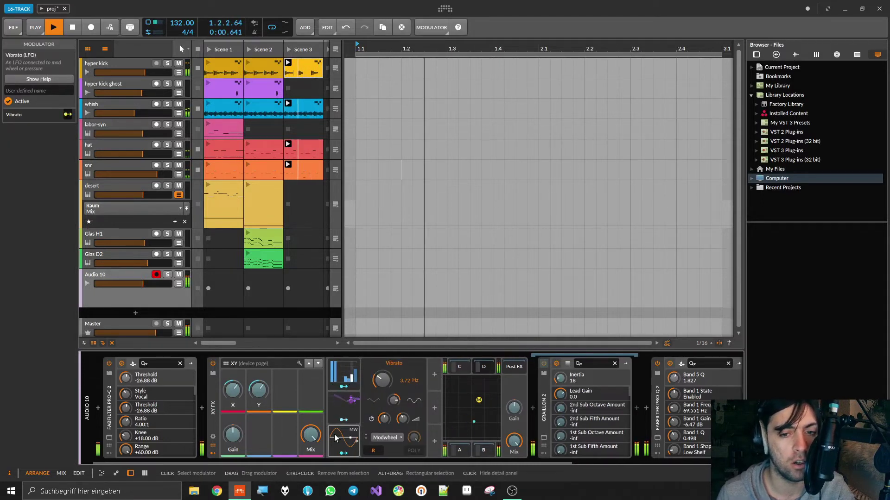
pyautogui.press('Delete')
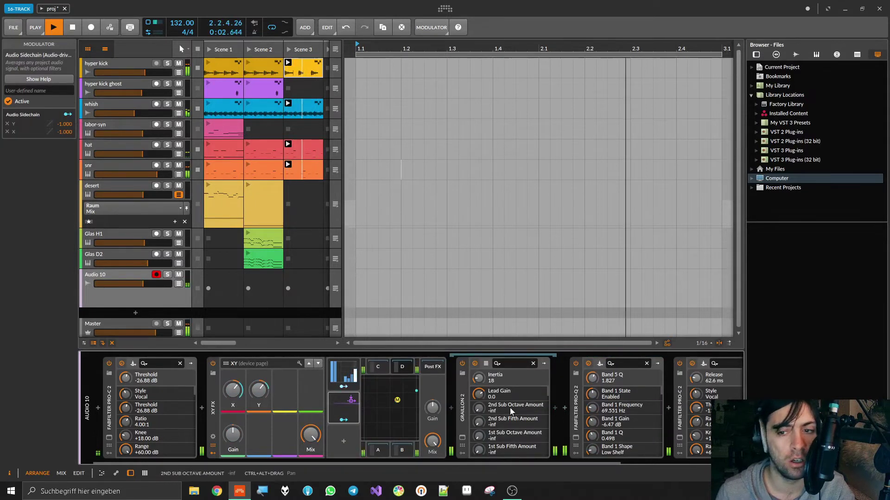
# - Set Raum's mix to about 23.5 % and select the Raum device
pyautogui.moveTo(476, 463); pyautogui.dragTo(649, 462)
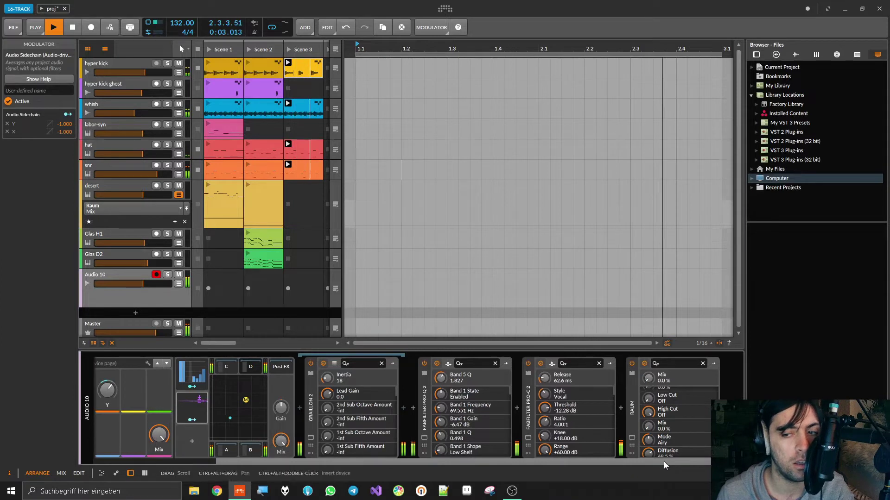
pyautogui.moveTo(649, 425)
pyautogui.mouseDown()
pyautogui.moveTo(649, 408)
pyautogui.moveTo(656, 424)
pyautogui.mouseUp()
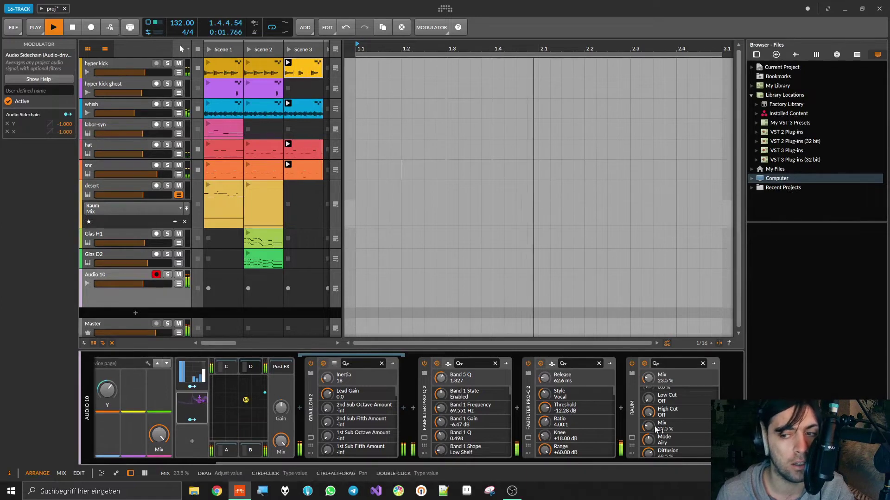
pyautogui.click(631, 405)
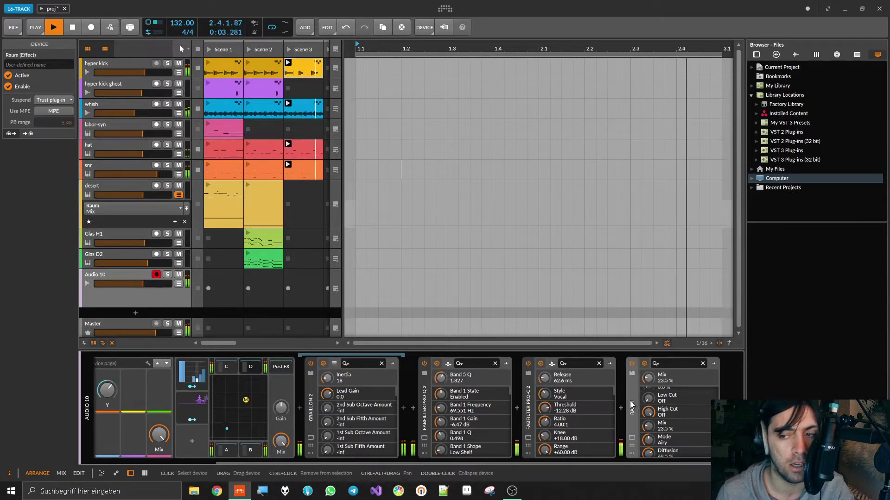
# - Try a Raum setting with about 33 % mix, 0.75 s decay, 58 % diffusion, low cut at -14.70 dB, zero damping and a larger size
pyautogui.click(631, 436)
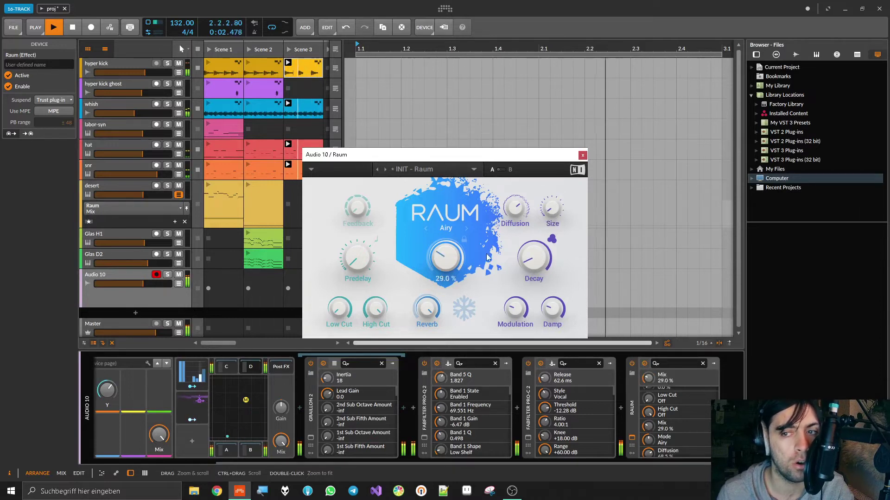
pyautogui.moveTo(432, 256); pyautogui.dragTo(432, 232)
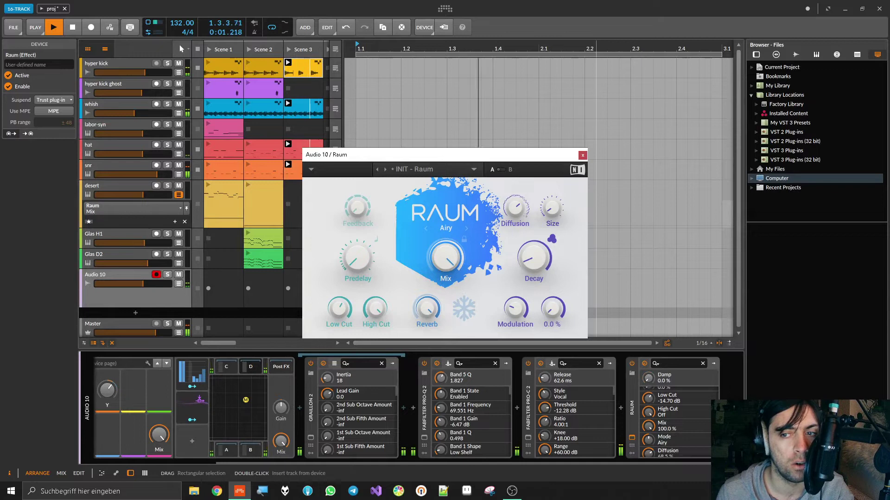
pyautogui.moveTo(560, 206); pyautogui.dragTo(560, 181)
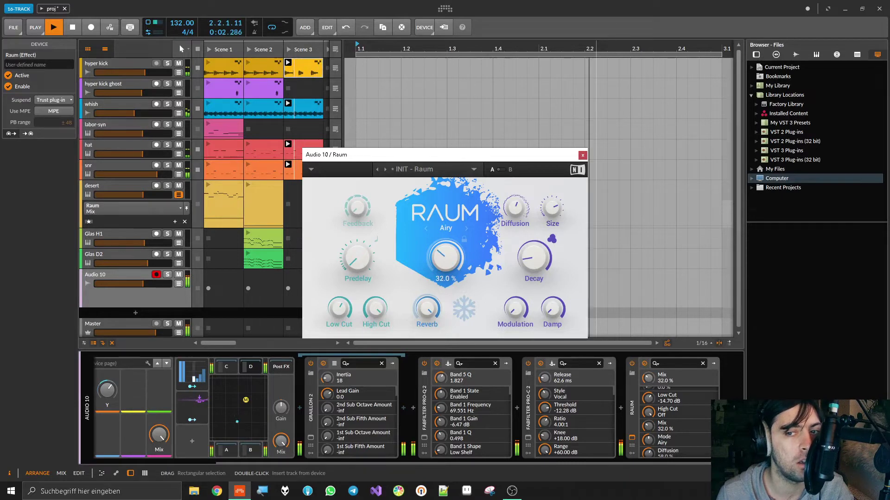
pyautogui.moveTo(535, 260)
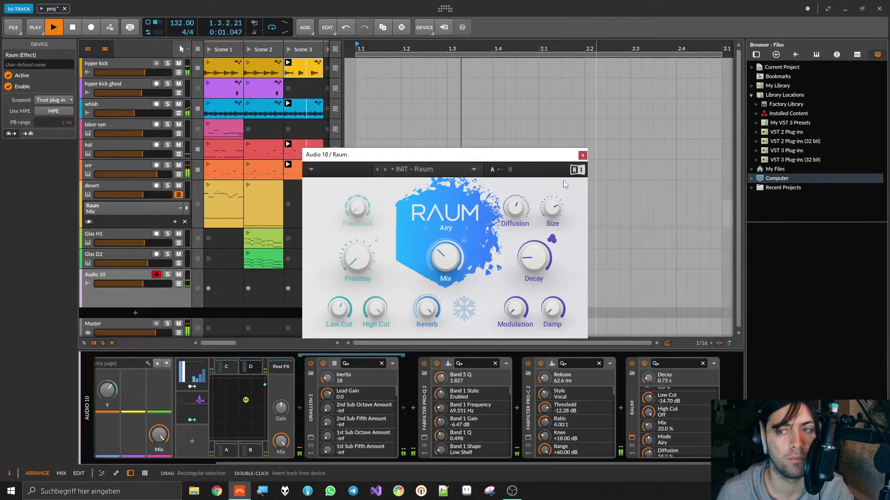
pyautogui.click(582, 156)
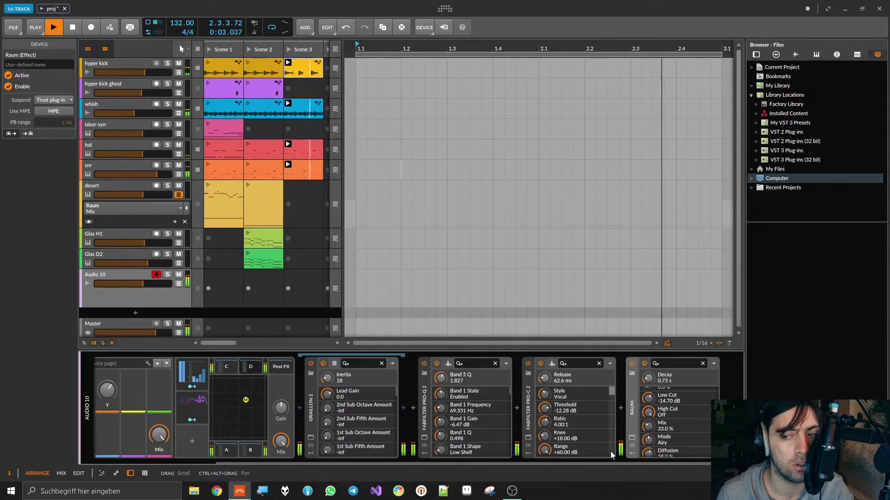
# - Remove Raum from the Audio 10 device chain and add a second XY FX device after Pro-C 2
pyautogui.click(632, 363)
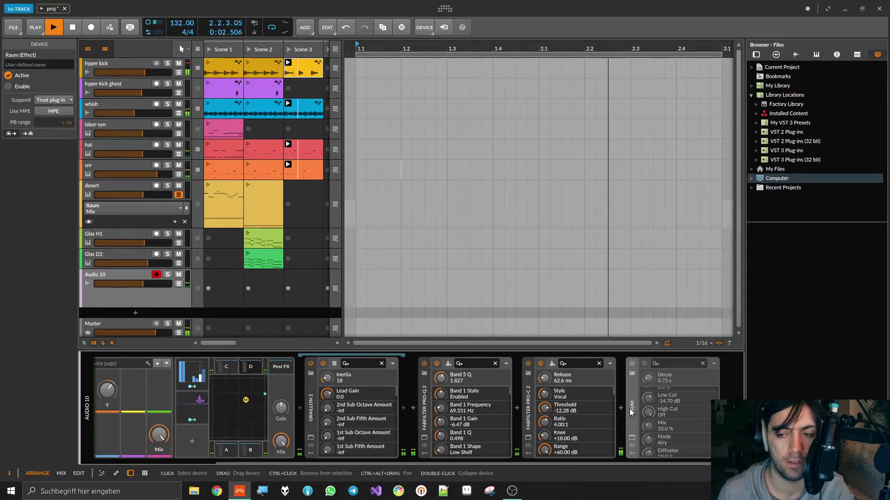
pyautogui.press('Delete')
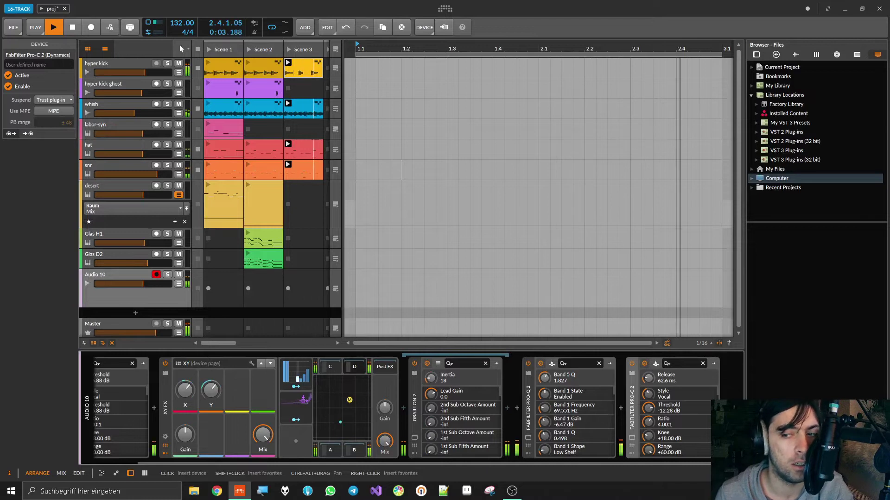
pyautogui.click(724, 408)
pyautogui.write('xy')
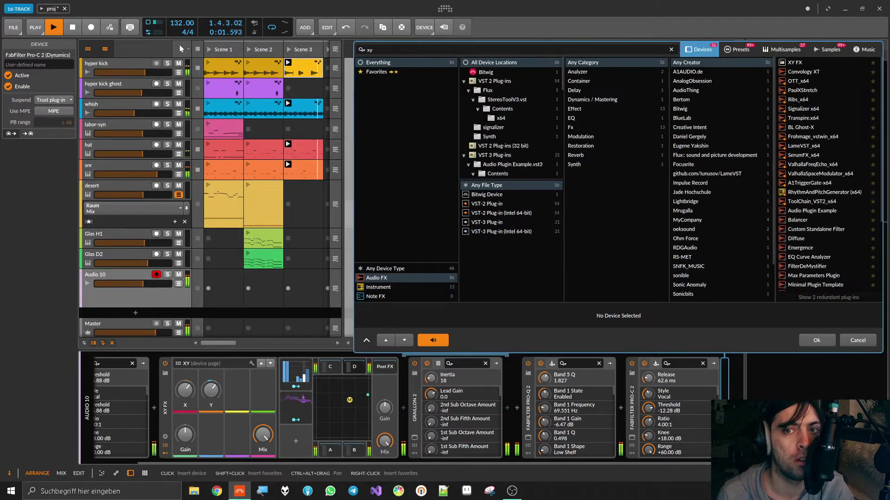
pyautogui.doubleClick(796, 62)
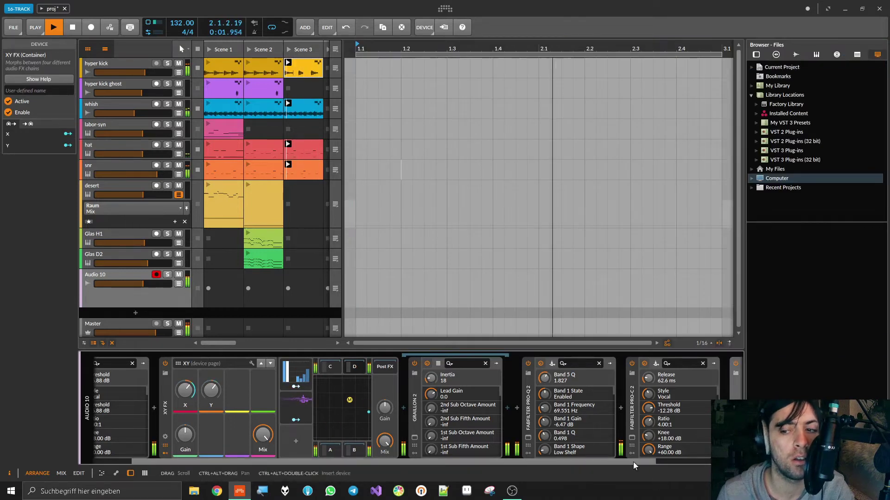
# - Set the new XY FX's morph point fully to layer A and move Pro-Q 2 and Pro-C 2 into that layer
pyautogui.moveTo(633, 463); pyautogui.dragTo(721, 462)
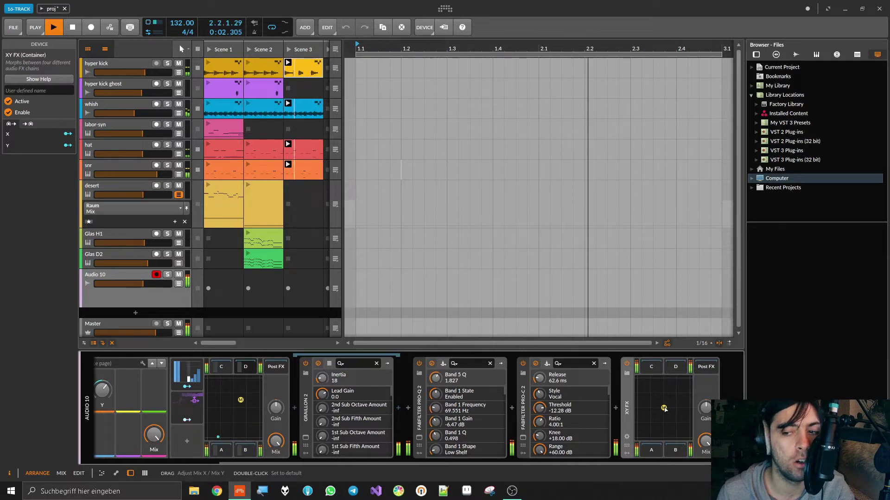
pyautogui.moveTo(664, 408); pyautogui.dragTo(652, 458)
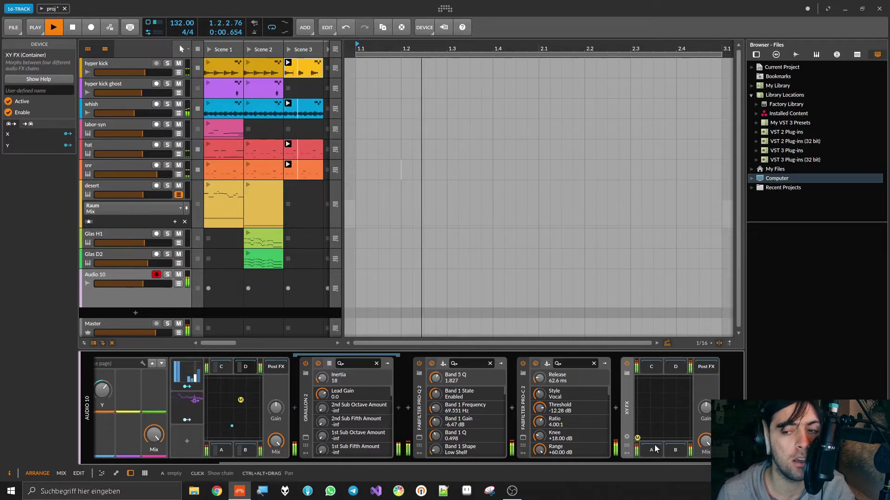
pyautogui.click(725, 408)
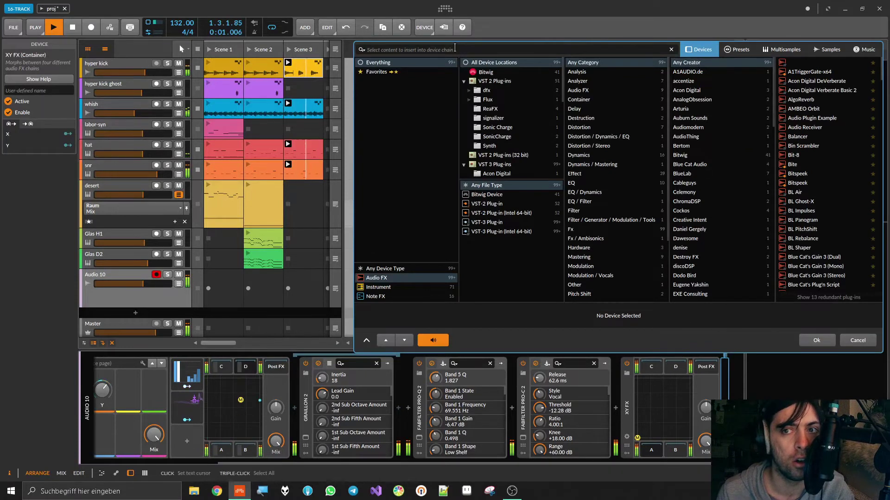
pyautogui.click(853, 345)
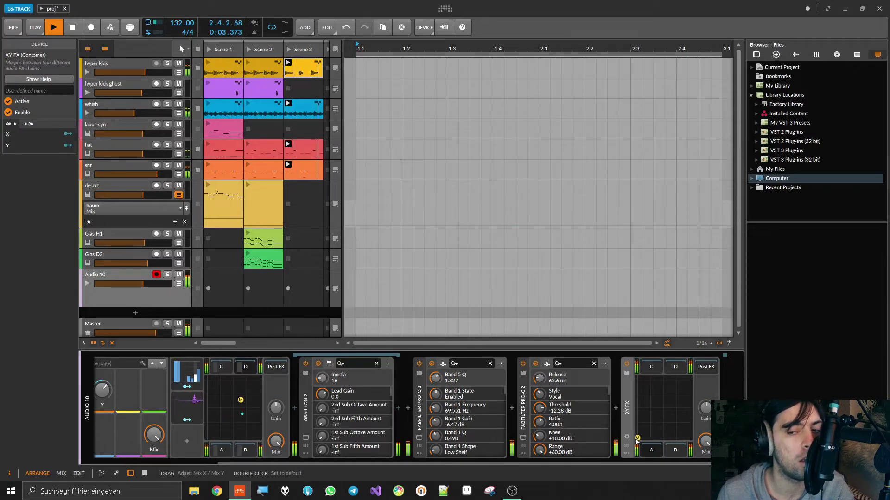
pyautogui.hscroll(1, 469, 462)
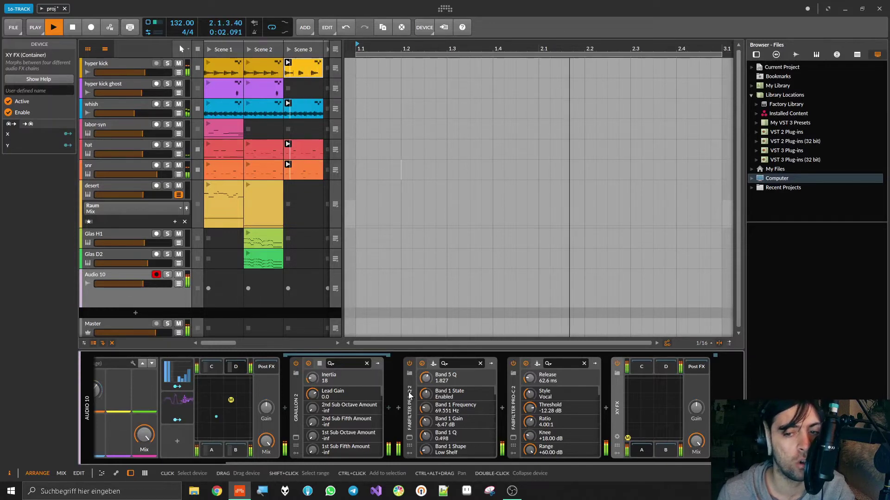
pyautogui.moveTo(410, 404); pyautogui.dragTo(715, 398)
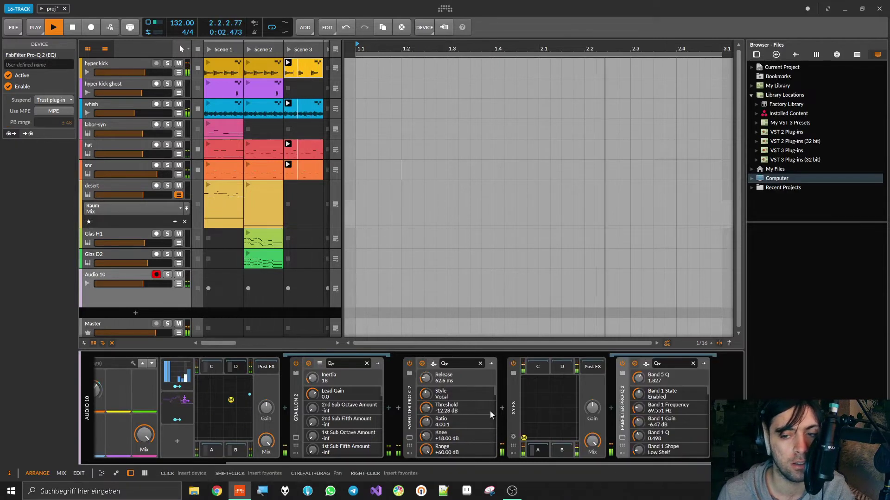
pyautogui.moveTo(411, 407)
pyautogui.mouseDown()
pyautogui.moveTo(678, 406)
pyautogui.moveTo(715, 397)
pyautogui.mouseUp()
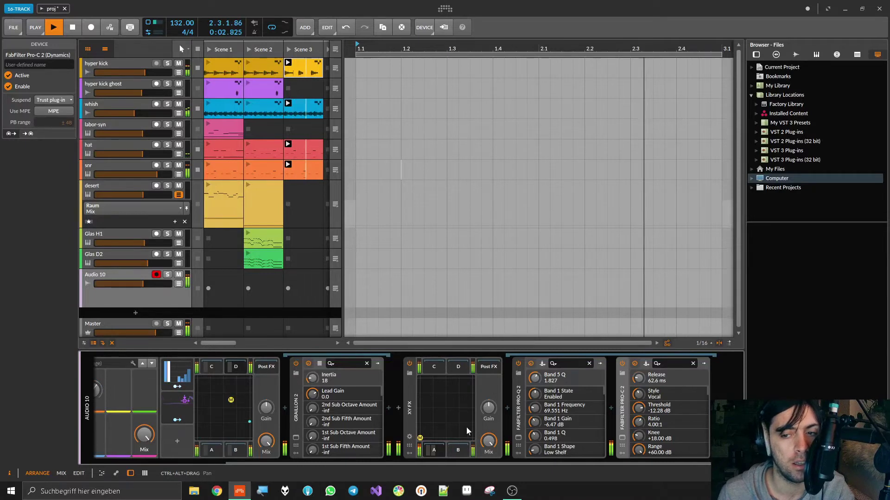
# - Compare layers A and B of the second XY FX by moving its morph point between them, ending at B
pyautogui.moveTo(433, 438); pyautogui.dragTo(510, 454)
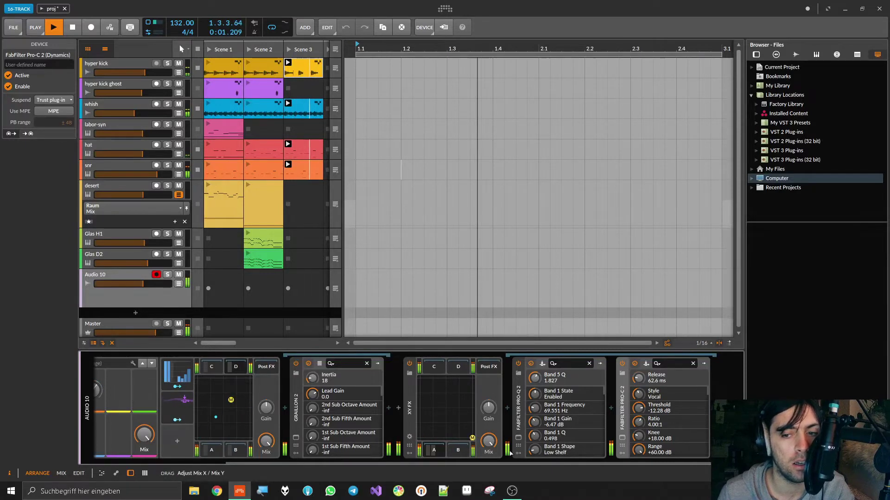
pyautogui.moveTo(388, 465); pyautogui.dragTo(365, 467)
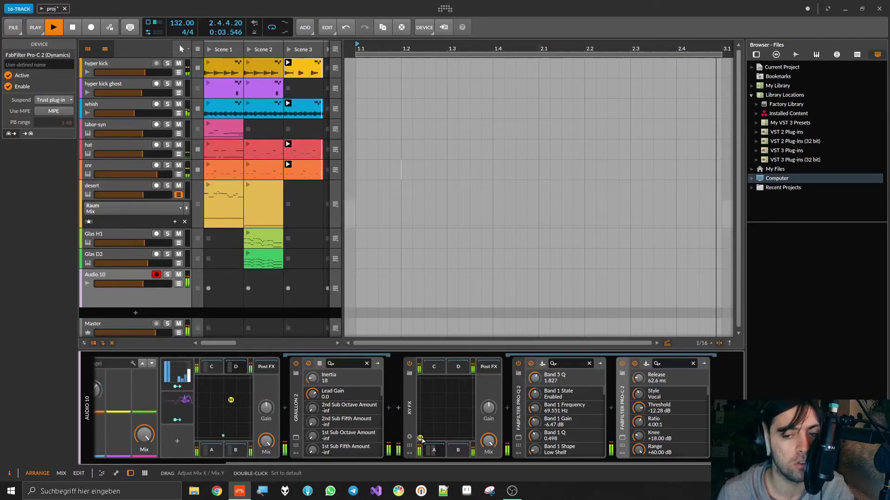
pyautogui.moveTo(422, 440); pyautogui.dragTo(486, 455)
# - Collapse Graillon 2 and the first XY FX device, and hide the first XY FX's remote controls
pyautogui.click(454, 451)
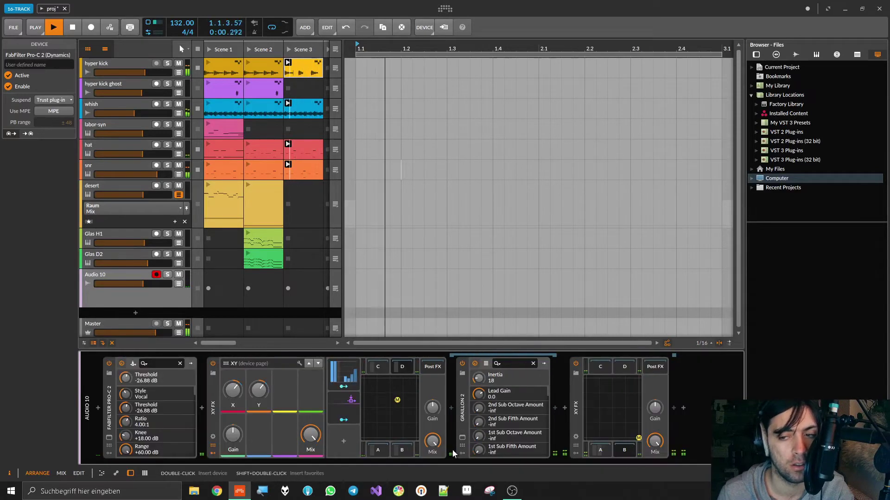
pyautogui.doubleClick(462, 408)
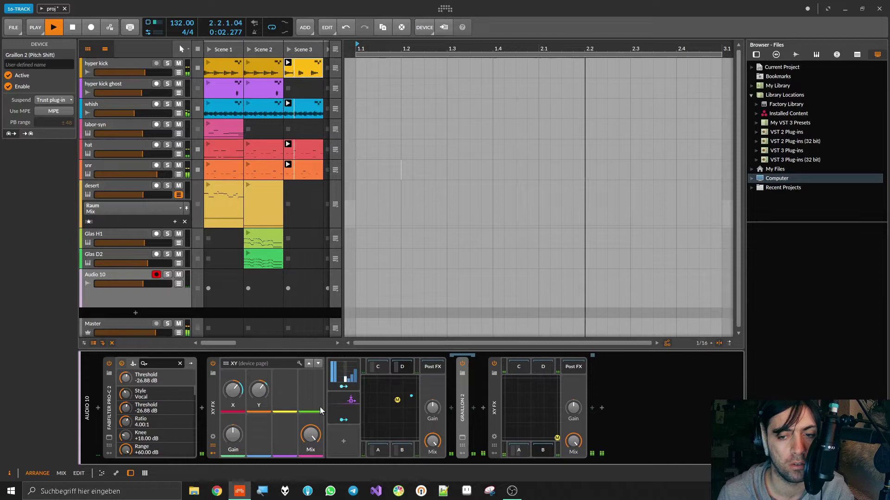
pyautogui.press('Delete')
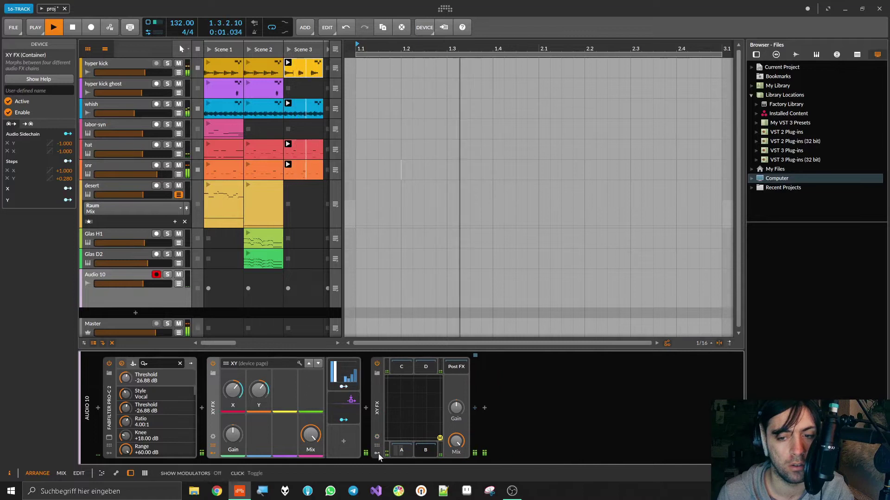
pyautogui.click(363, 452)
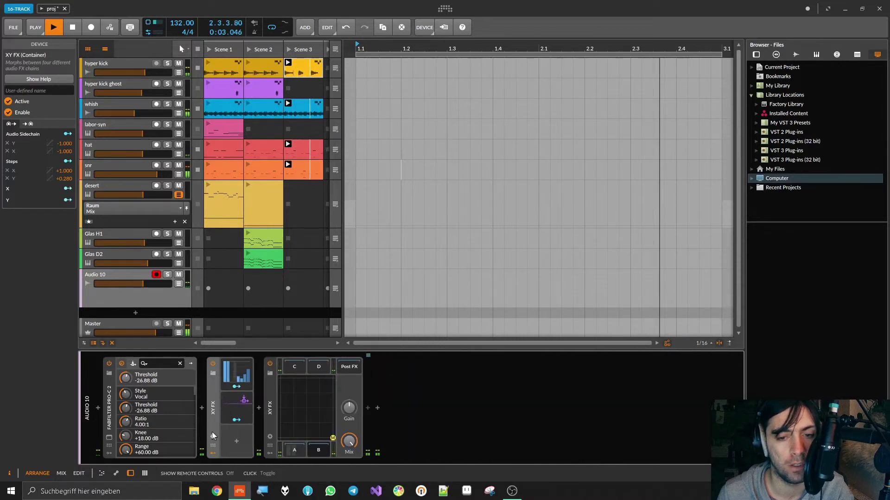
# - Disable the Pro-C 2 compressor at the start of the Audio 10 chain and delete it
pyautogui.click(109, 403)
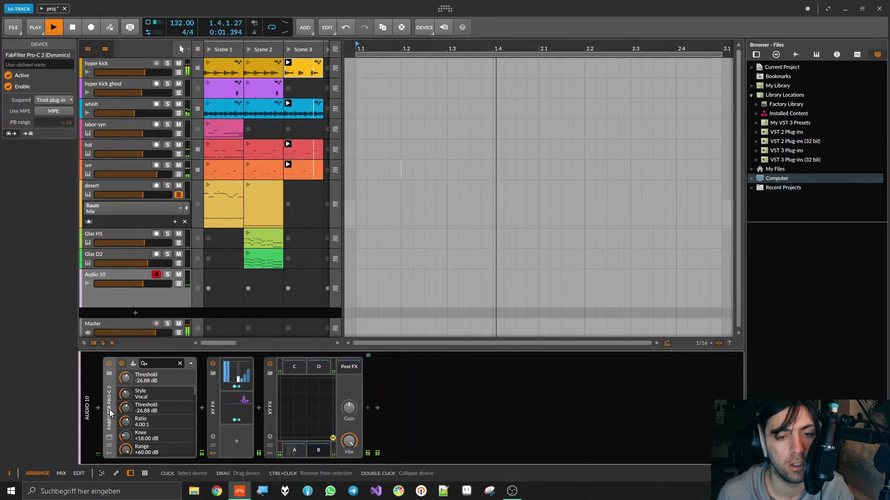
pyautogui.click(121, 363)
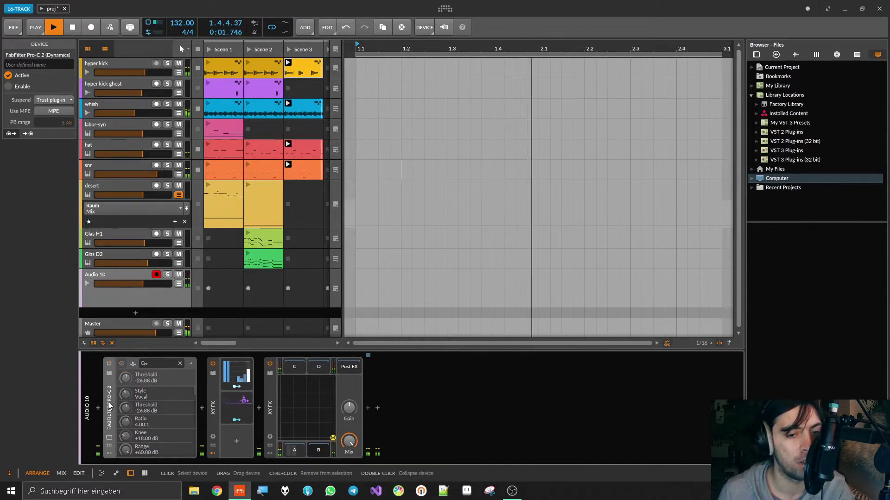
pyautogui.press('Delete')
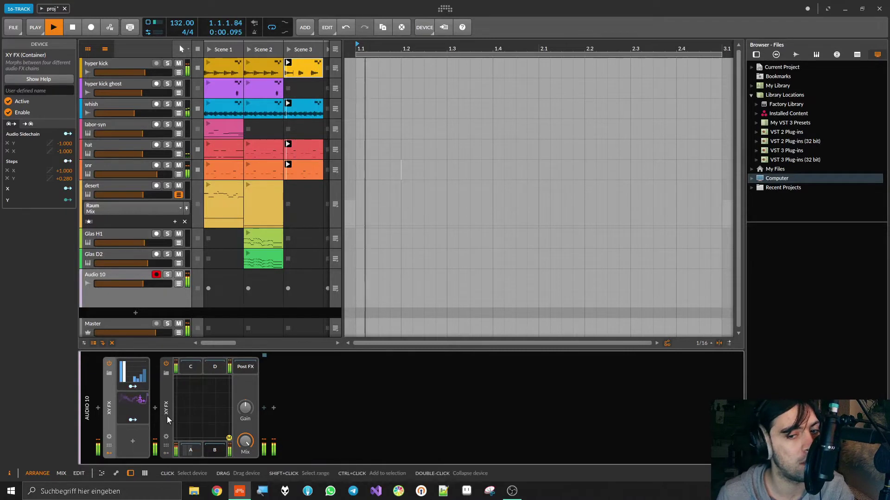
# - Set the release to 27.8 ms and the threshold to -12.88 dB on the Pro-C 2 in layer A of the second XY FX
pyautogui.click(188, 449)
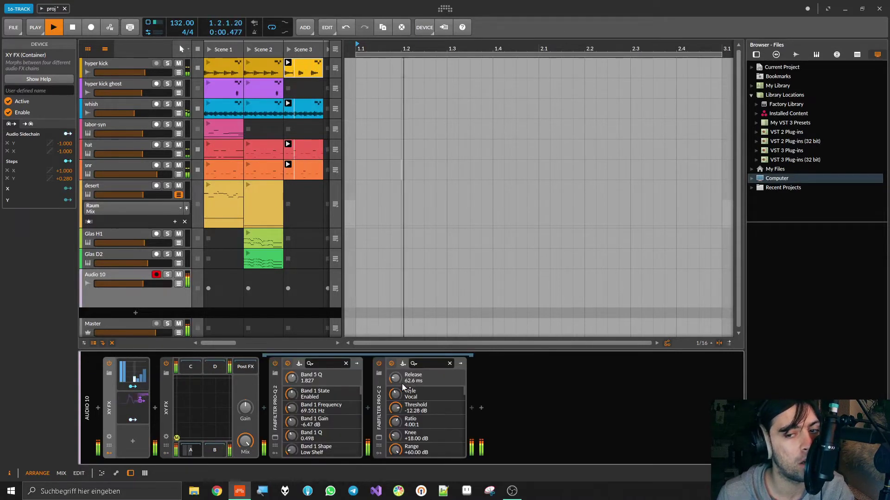
pyautogui.click(379, 437)
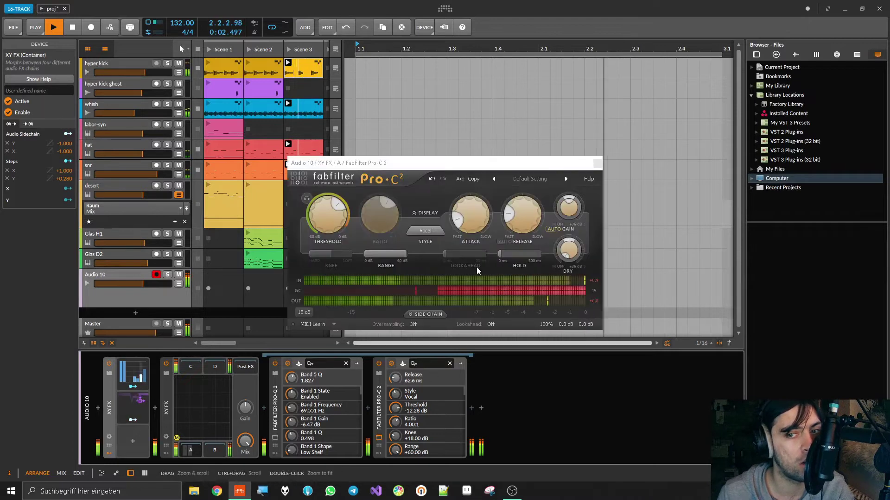
pyautogui.moveTo(542, 226); pyautogui.dragTo(541, 233)
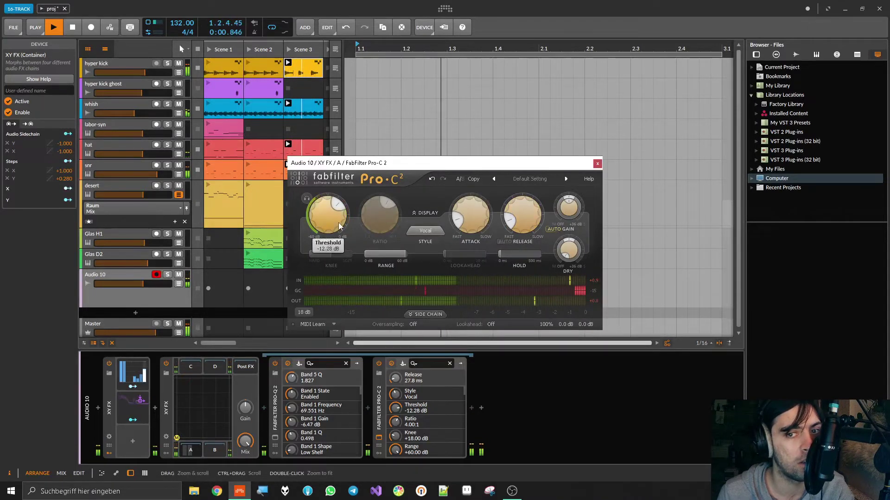
pyautogui.moveTo(331, 225); pyautogui.dragTo(332, 228)
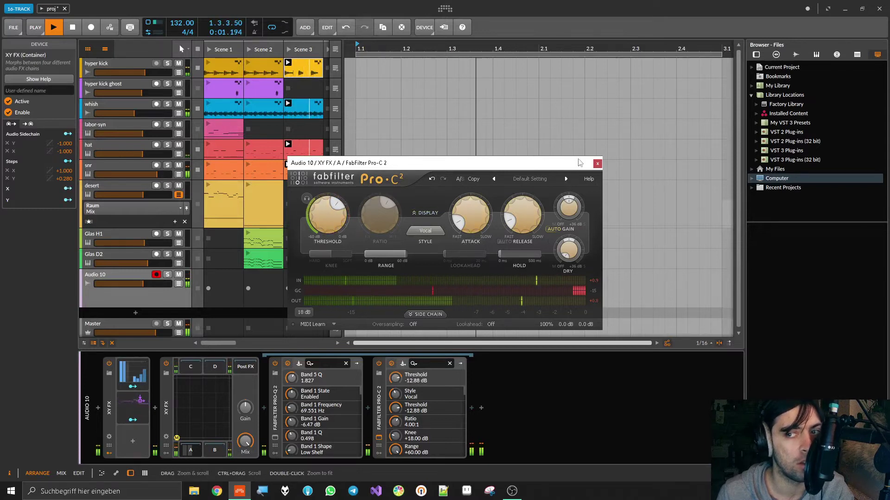
pyautogui.click(597, 165)
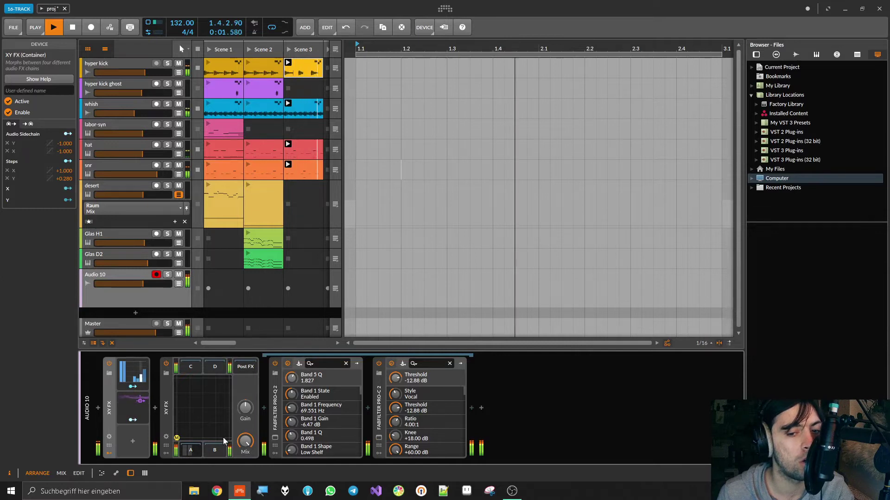
# - Add Boogex to layer B of the second XY FX and boost its Emphasis EQ by 4.4 dB at 765 Hz and in the upper mids
pyautogui.click(213, 448)
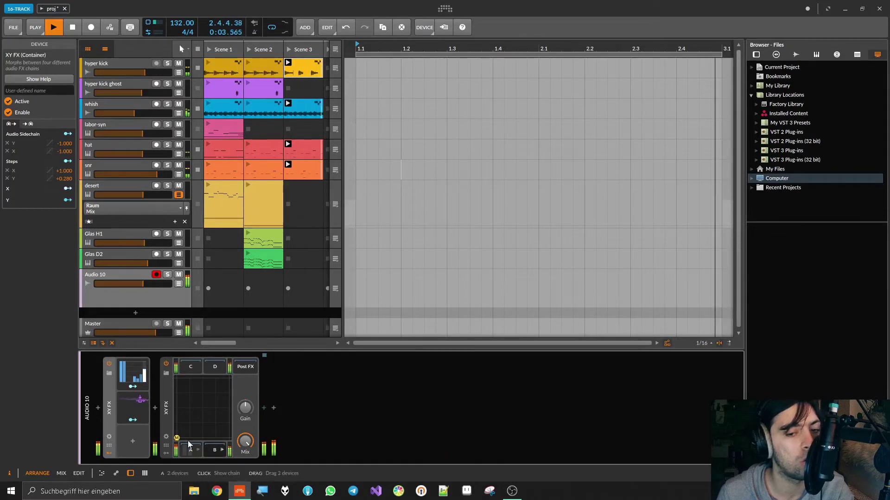
pyautogui.click(264, 408)
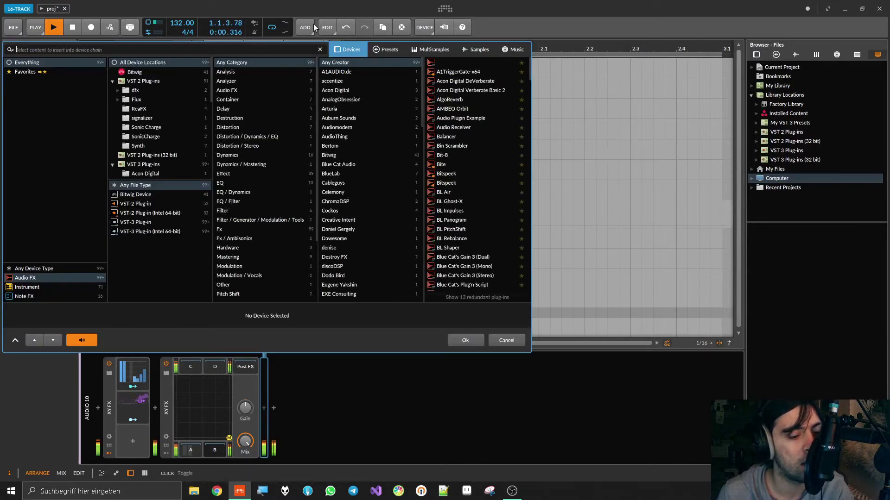
pyautogui.write('booge')
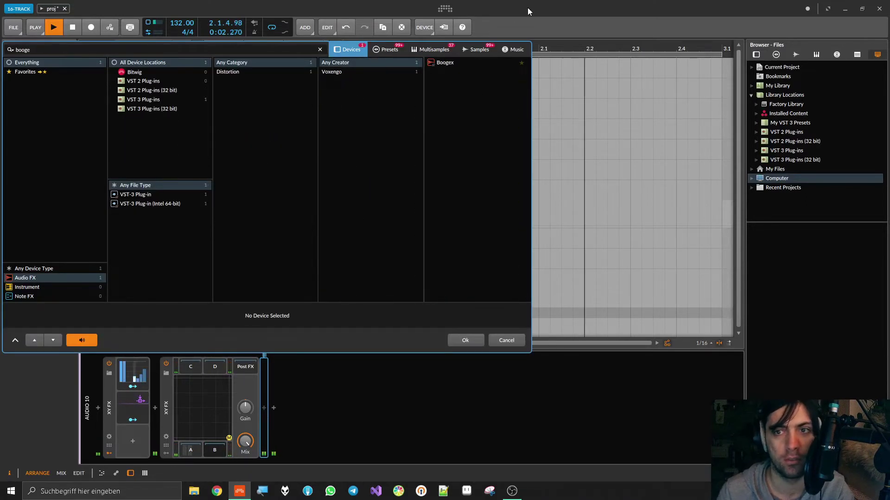
pyautogui.doubleClick(447, 63)
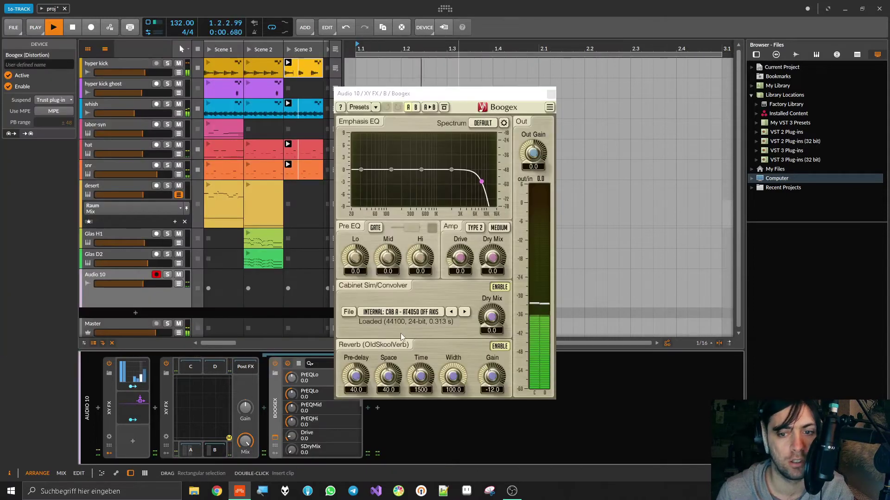
pyautogui.moveTo(451, 170); pyautogui.dragTo(431, 151)
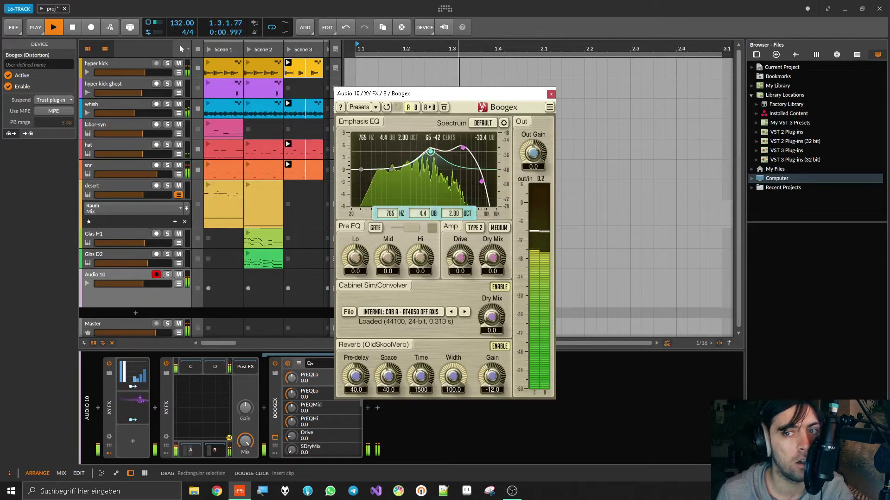
# - Set the Boogex drive to 55.0 and reshape its Emphasis EQ with boosts in the lows and 2.1 dB at 2.32 kHz
pyautogui.moveTo(460, 258); pyautogui.dragTo(457, 230)
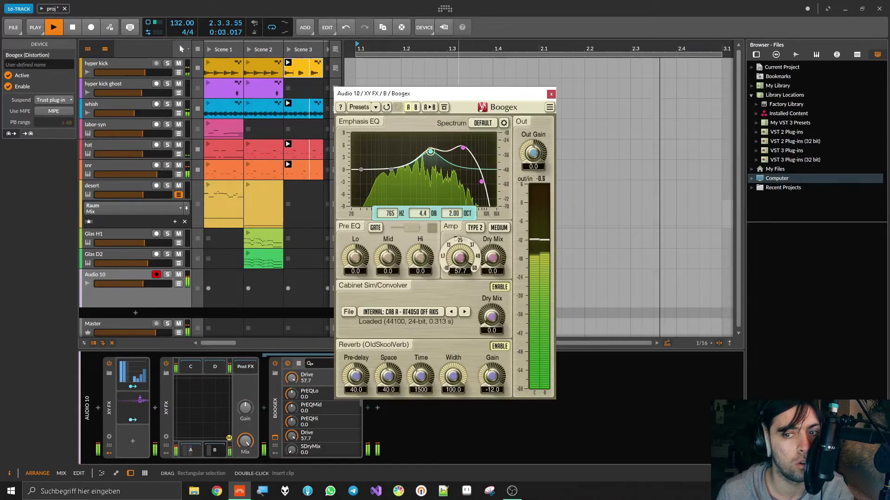
pyautogui.moveTo(462, 148); pyautogui.dragTo(458, 151)
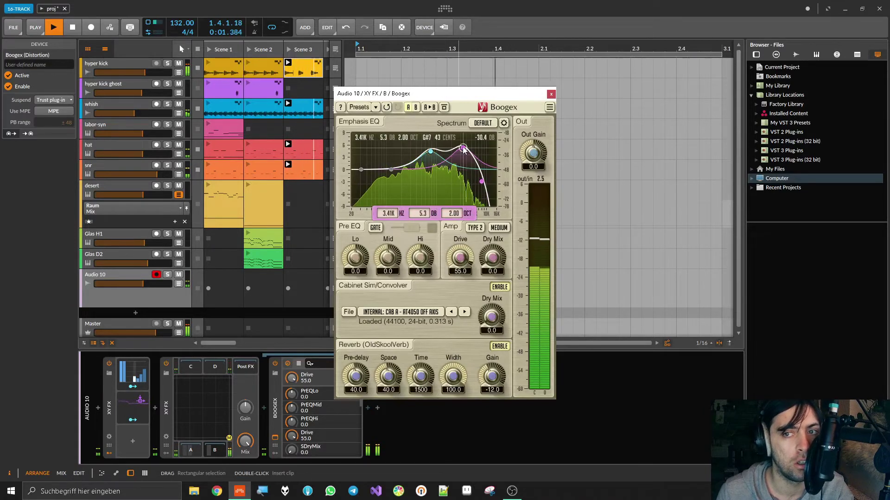
pyautogui.click(361, 169)
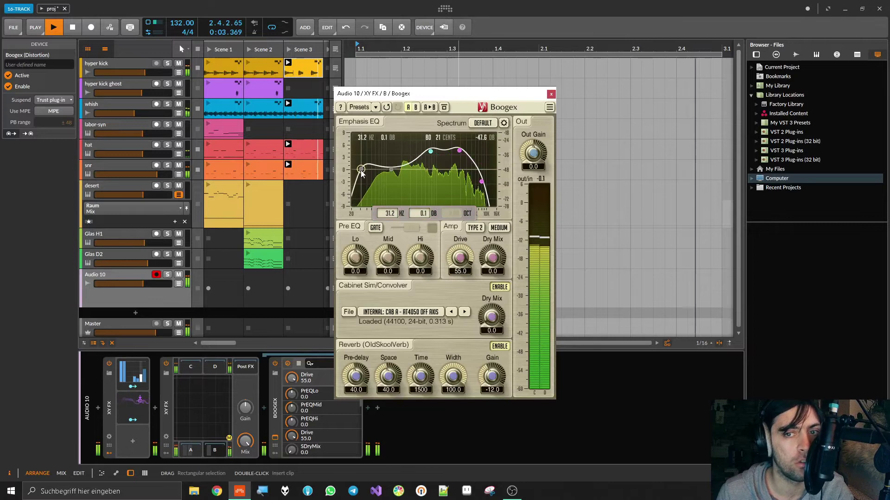
pyautogui.moveTo(361, 171); pyautogui.dragTo(454, 161)
# - Set Boogex's Pre EQ Mid to 8.7 and Hi to 9.2, drive to 16.1, amp to Type 1 Warm, and disable the cabinet and reverb
pyautogui.moveTo(391, 265); pyautogui.dragTo(493, 260)
pyautogui.click(479, 230)
pyautogui.click(498, 228)
pyautogui.click(500, 287)
pyautogui.click(500, 347)
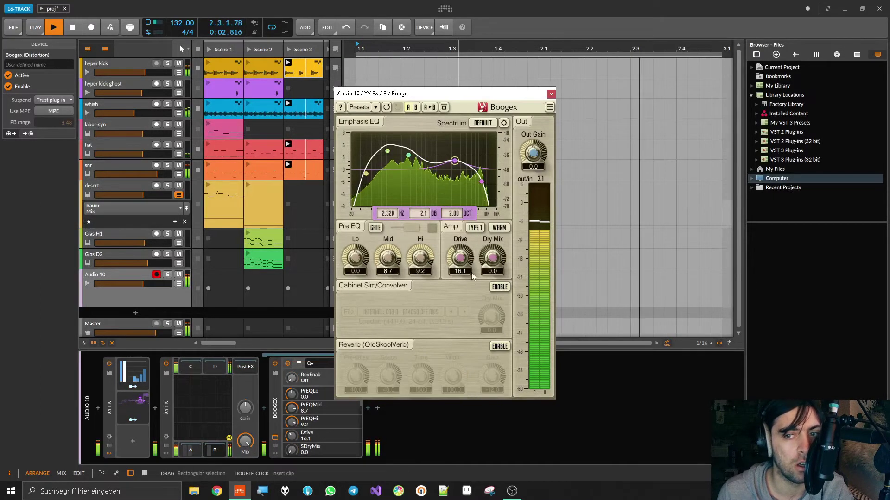
# - Switch the Boogex amp to Type 2 with the Crisper character and set the drive to -10.0
pyautogui.click(475, 228)
pyautogui.click(499, 227)
pyautogui.click(499, 227)
pyautogui.click(462, 258)
pyautogui.moveTo(462, 258)
pyautogui.mouseDown()
pyautogui.moveTo(462, 246)
pyautogui.moveTo(460, 265)
pyautogui.mouseUp()
# - Set Emphasis EQ boosts of 3.7 dB at 2.52 kHz and 3.0 dB at 133 Hz, with Pre EQ Lo at -12.0 and Mid at 10.0
pyautogui.moveTo(482, 182); pyautogui.dragTo(482, 167)
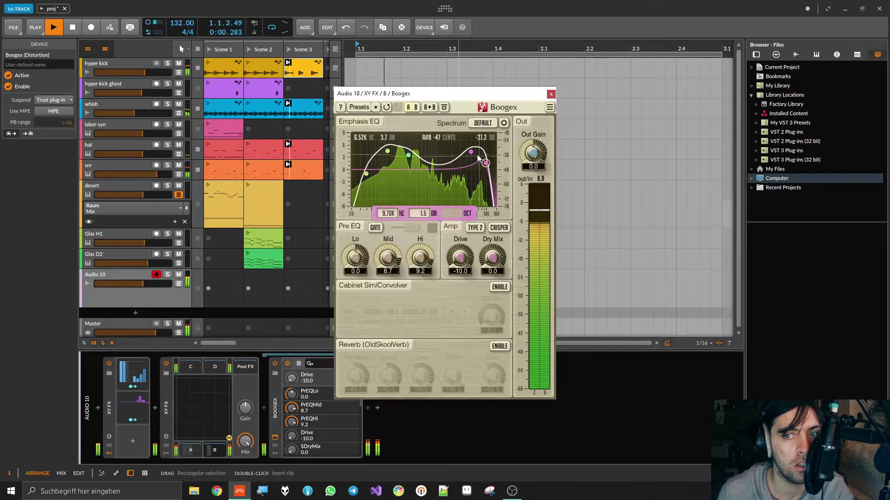
pyautogui.moveTo(409, 156); pyautogui.dragTo(456, 152)
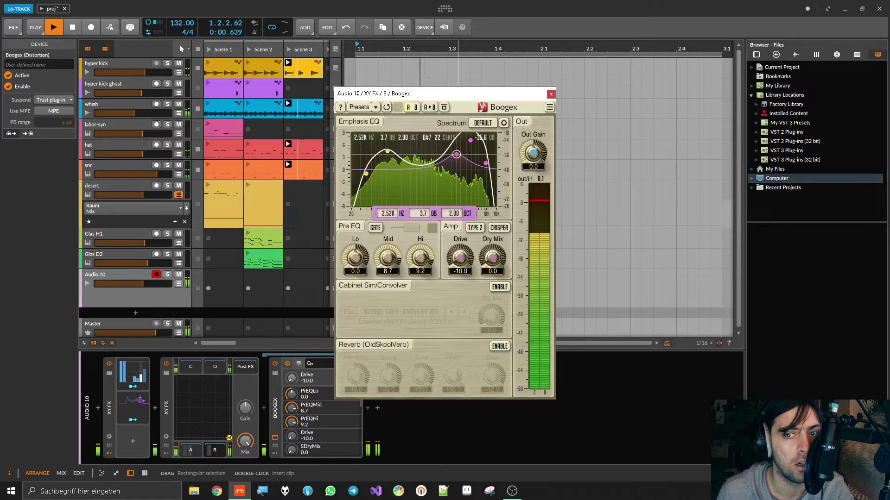
pyautogui.moveTo(355, 257); pyautogui.dragTo(356, 257)
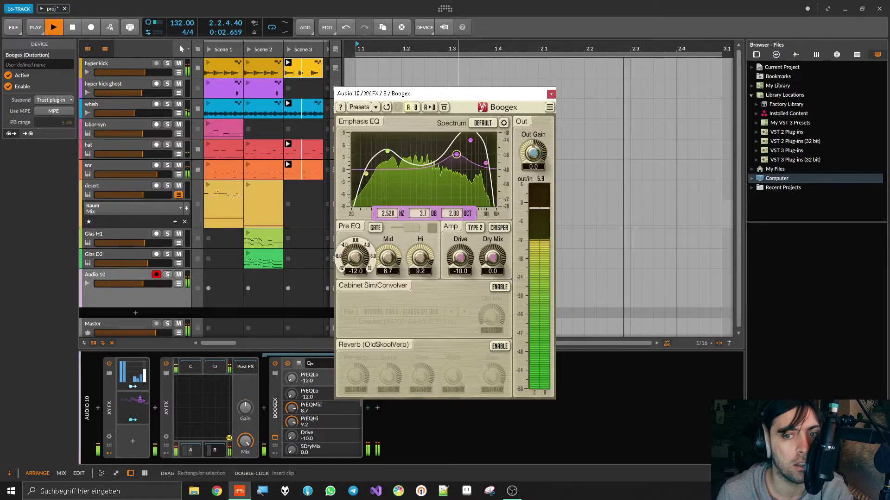
pyautogui.moveTo(388, 258); pyautogui.dragTo(388, 246)
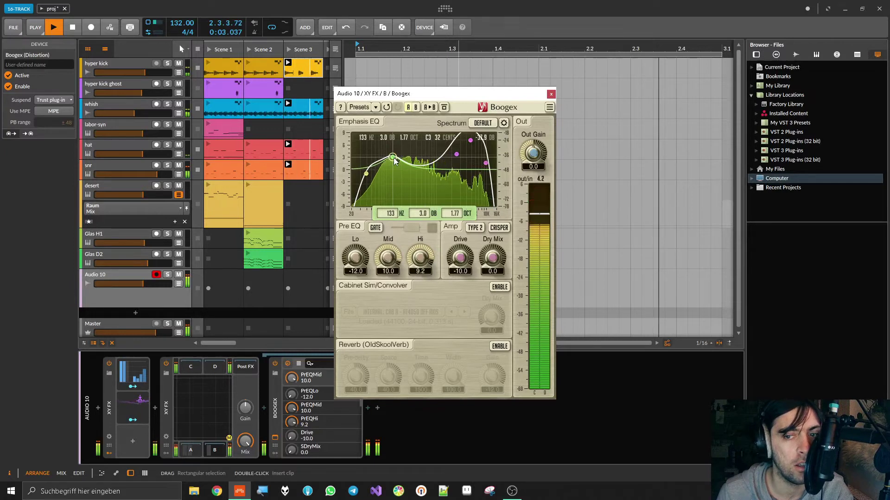
# - Enable the Boogex cabinet simulator, load the internal Cab B - Beta52 Bright impulse, and set its dry mix to 0.0
pyautogui.click(498, 287)
pyautogui.click(464, 313)
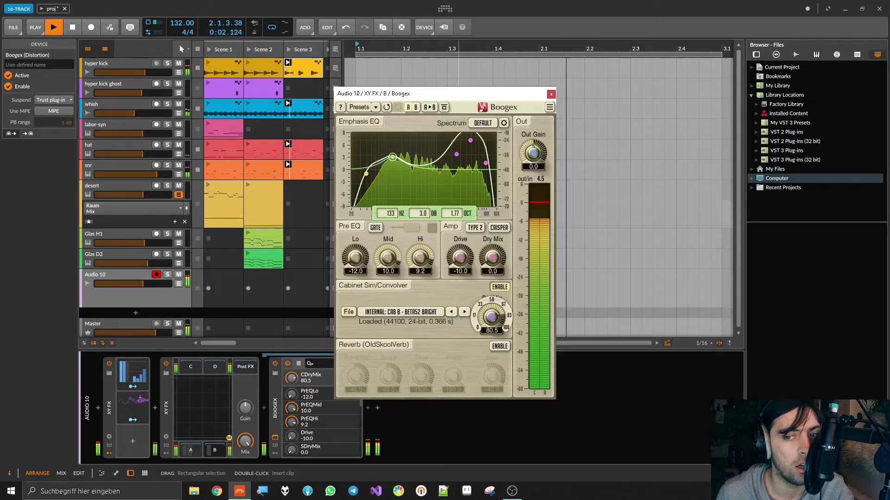
pyautogui.moveTo(491, 317); pyautogui.dragTo(491, 363)
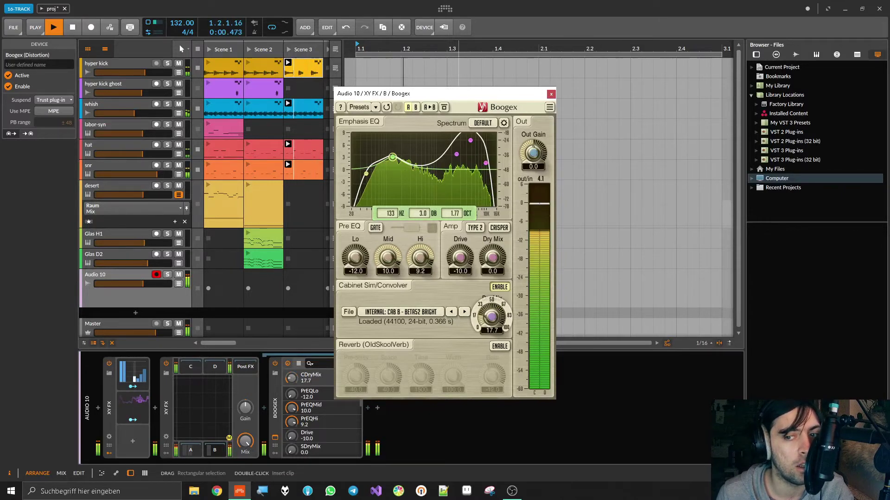
# - Enable the Boogex reverb with pre-delay 26.2, space 91.9, time 7348, width 77.3 and gain -4.4, and close the plug-in window
pyautogui.click(498, 347)
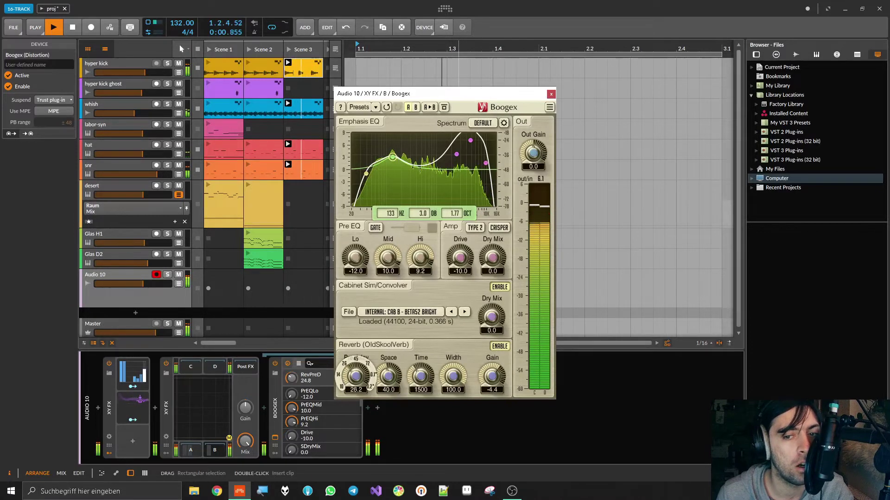
pyautogui.moveTo(384, 375); pyautogui.dragTo(385, 364)
pyautogui.moveTo(420, 376); pyautogui.dragTo(420, 363)
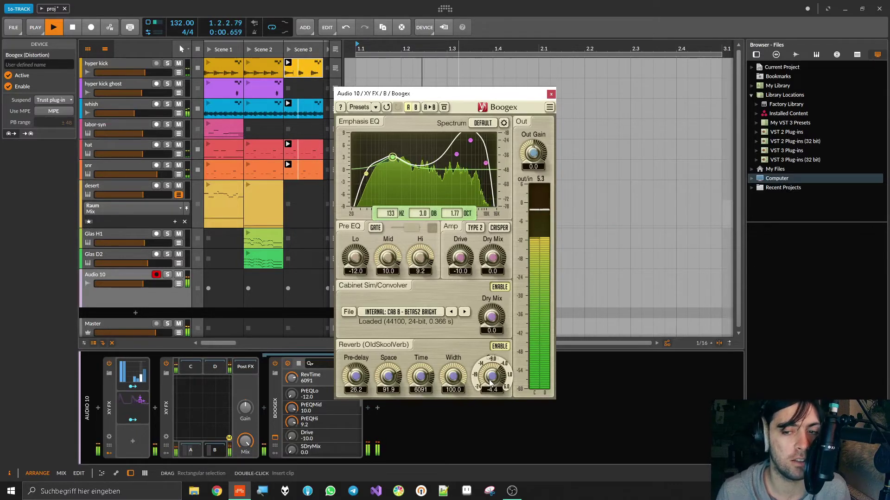
pyautogui.moveTo(421, 377); pyautogui.dragTo(453, 408)
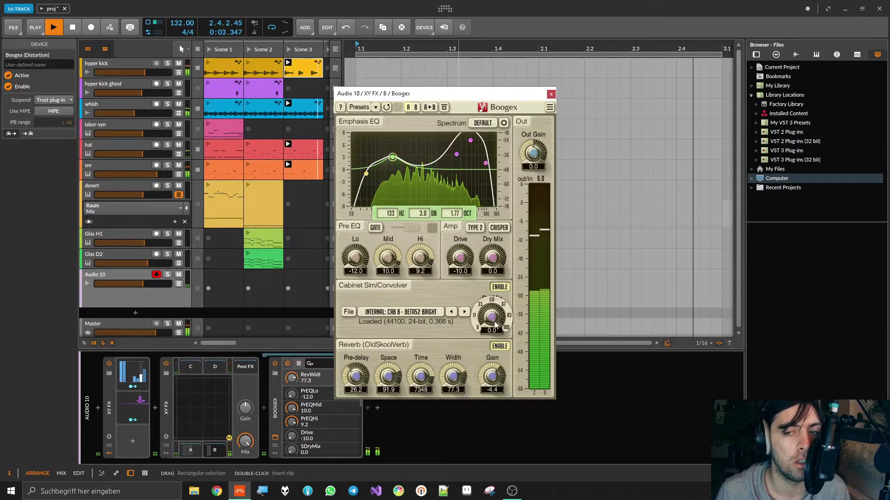
pyautogui.click(550, 94)
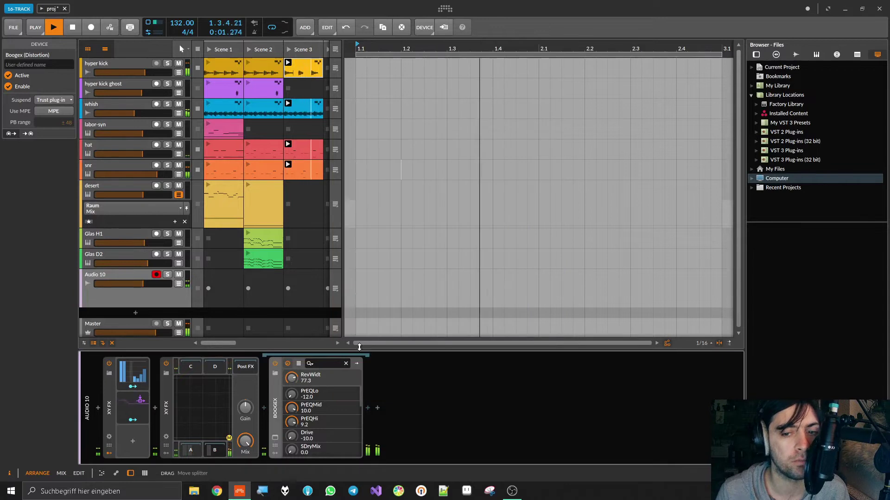
# - Insert FabFilter Pro-Q 2 after Boogex in layer B and add a low shelf cut of 8.76 dB at about 120 Hz
pyautogui.click(369, 408)
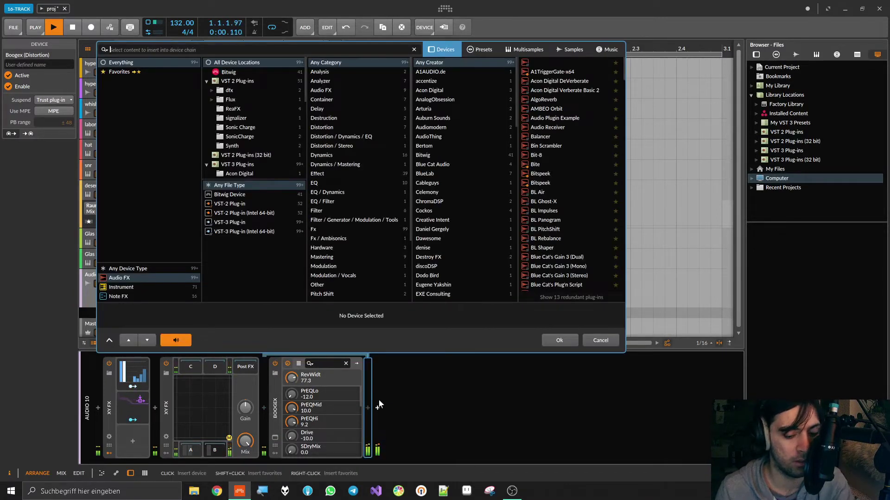
pyautogui.write('pro-q')
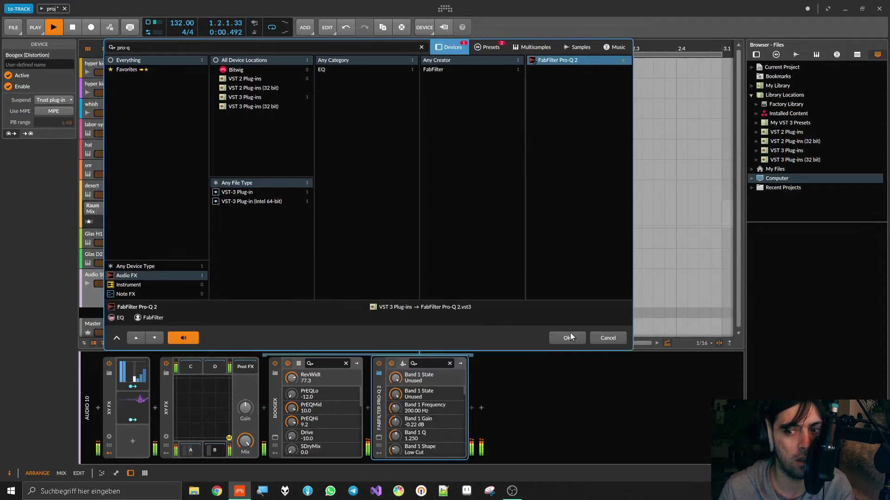
pyautogui.click(569, 336)
pyautogui.moveTo(232, 219); pyautogui.dragTo(334, 239)
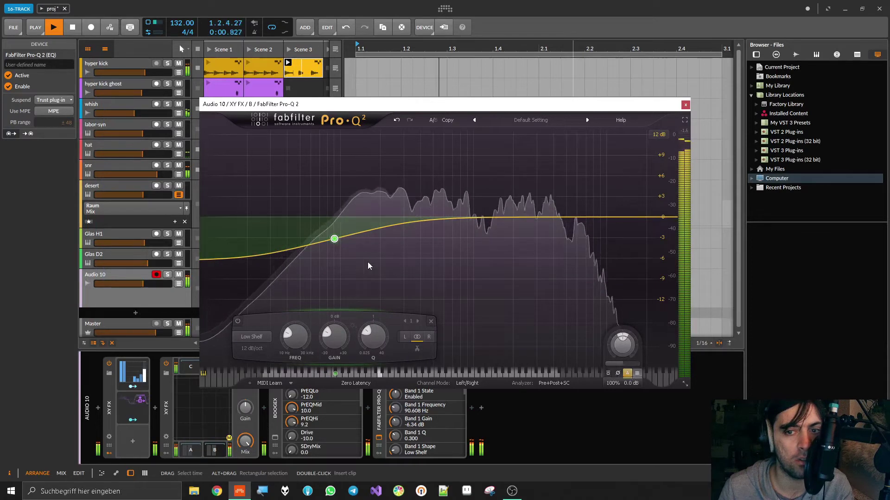
pyautogui.scroll(5, 331, 247)
pyautogui.moveTo(332, 247); pyautogui.dragTo(353, 248)
# - Add Pro-Q 2 bells boosting 16.21 dB at 1131.2 Hz, boosting the low mids, and cutting 8.26 dB at 453.70 Hz
pyautogui.moveTo(437, 218); pyautogui.dragTo(480, 176)
pyautogui.scroll(1, 464, 147)
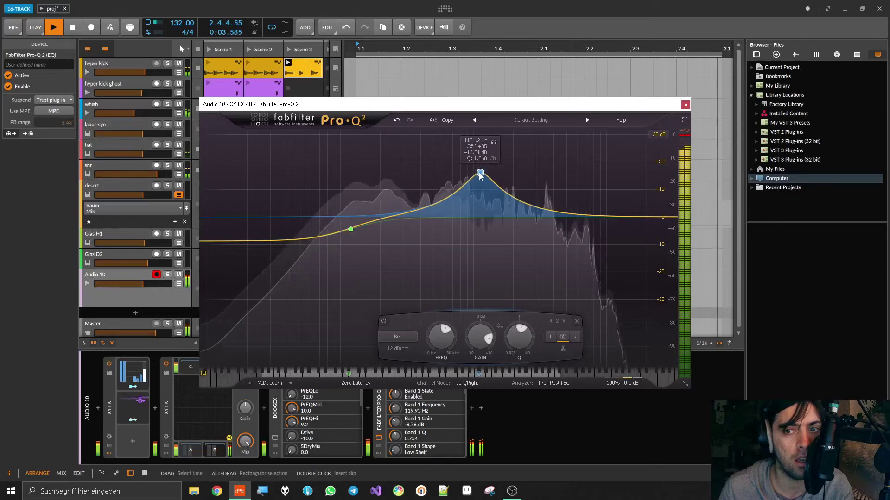
pyautogui.moveTo(441, 205); pyautogui.dragTo(383, 170)
pyautogui.moveTo(411, 198); pyautogui.dragTo(430, 242)
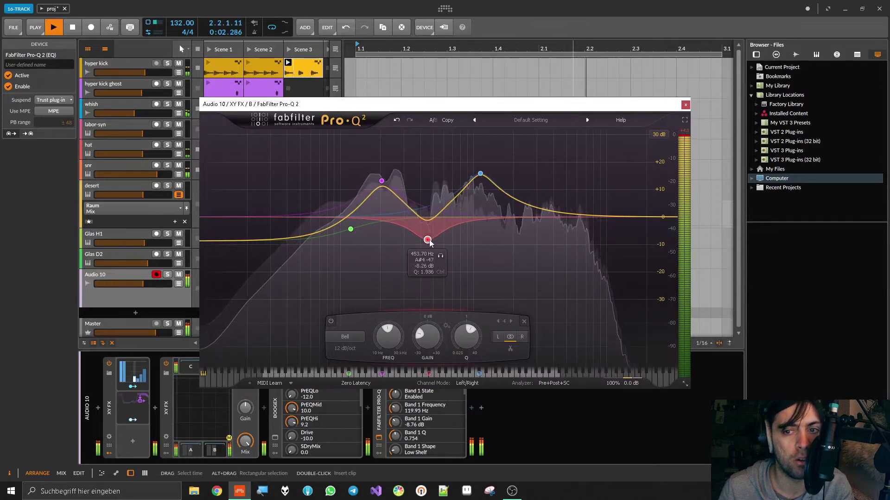
# - Refine Pro-Q 2 to a 12.81 dB low shelf cut, -5.22 dB at 395.91 Hz, +1.35 dB at 661.23 Hz and +13.35 dB at 1122.2 Hz
pyautogui.moveTo(382, 181); pyautogui.dragTo(352, 250)
pyautogui.moveTo(426, 241); pyautogui.dragTo(420, 231)
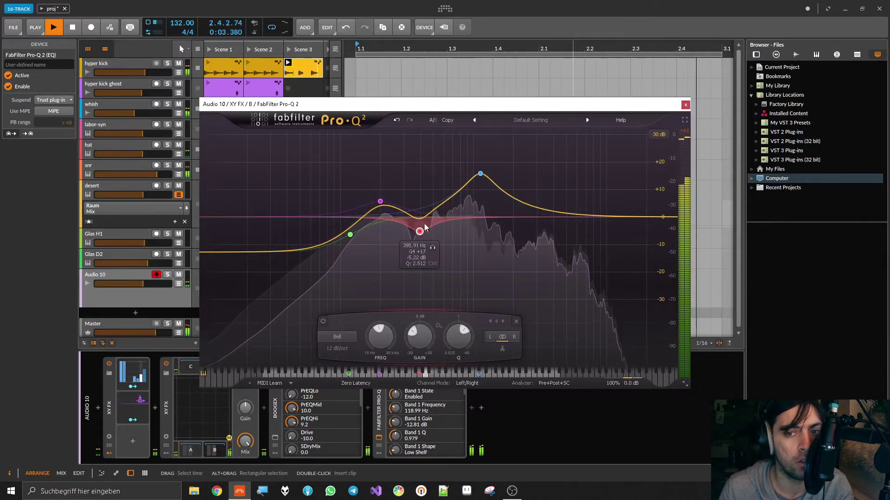
pyautogui.moveTo(448, 200)
pyautogui.mouseDown()
pyautogui.moveTo(449, 146)
pyautogui.moveTo(454, 222)
pyautogui.moveTo(449, 193)
pyautogui.moveTo(449, 212)
pyautogui.mouseUp()
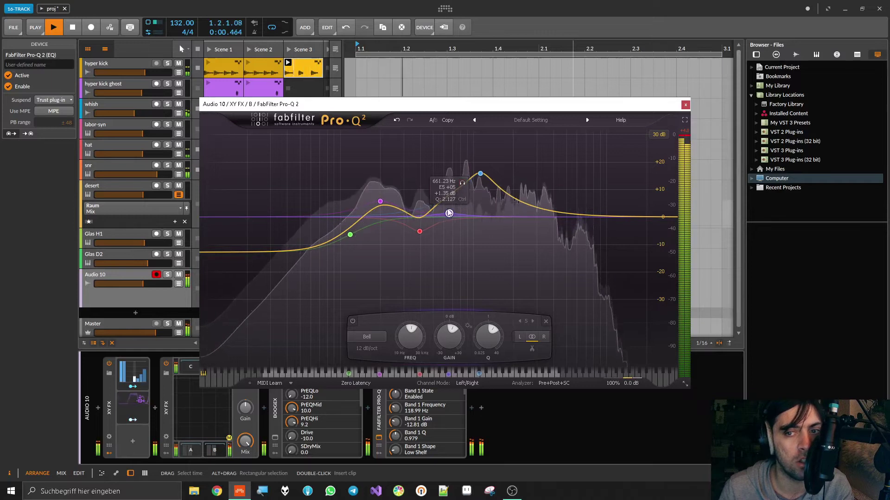
pyautogui.moveTo(479, 175); pyautogui.dragTo(479, 182)
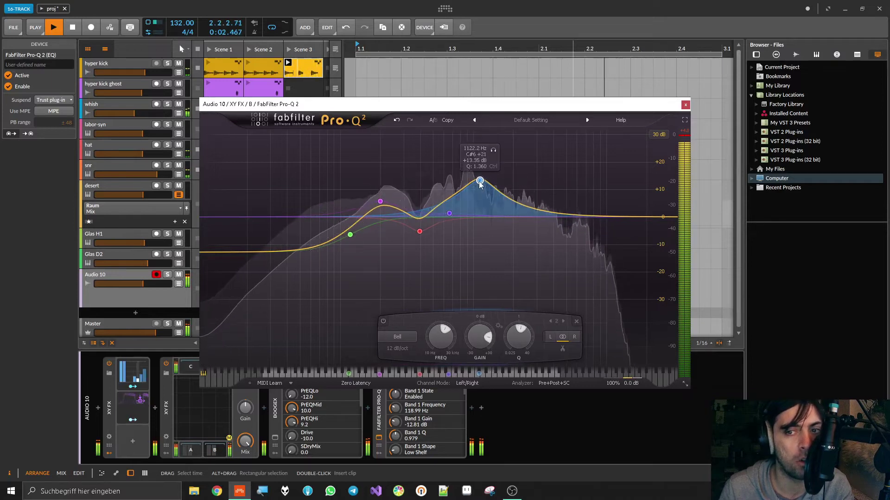
# - Add a Pro-Q 2 bell cut of about 5 dB near 2 kHz and a slight boost in the upper mids
pyautogui.doubleClick(516, 176)
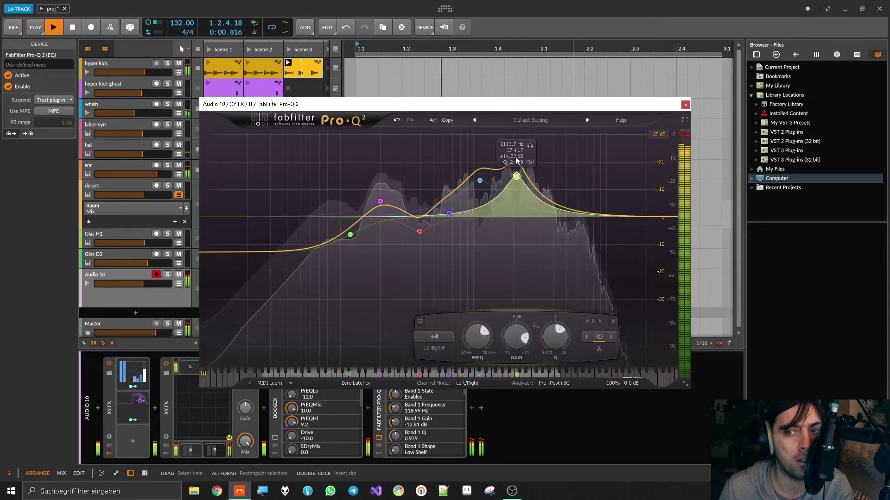
pyautogui.moveTo(517, 160); pyautogui.dragTo(514, 214)
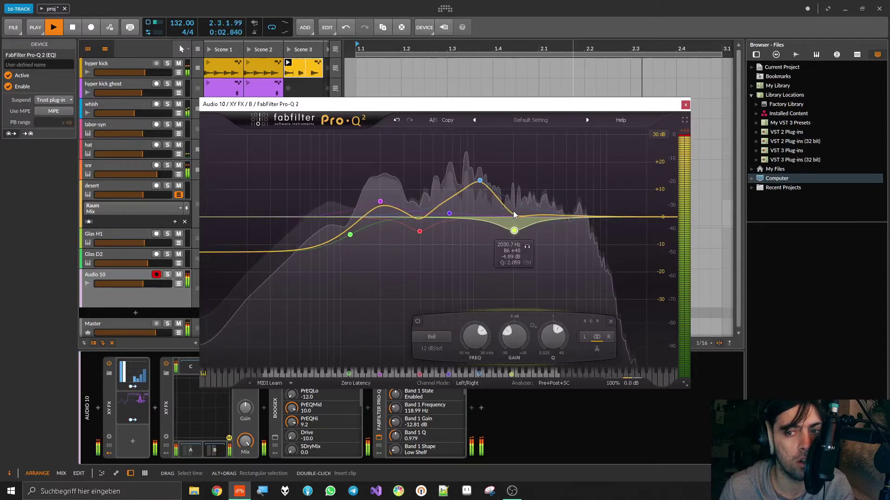
pyautogui.doubleClick(540, 176)
pyautogui.moveTo(540, 176); pyautogui.dragTo(552, 212)
# - Add narrow Pro-Q 2 cuts of 14.66 dB at 6439.4 Hz and at 3364.5 Hz, boost the highs beside them, and close the equalizer
pyautogui.moveTo(606, 212); pyautogui.dragTo(581, 261)
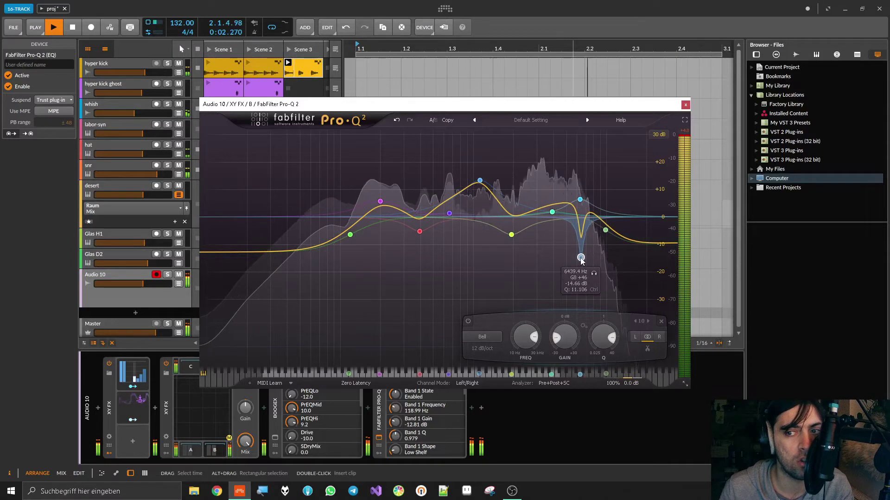
pyautogui.moveTo(580, 199); pyautogui.dragTo(575, 181)
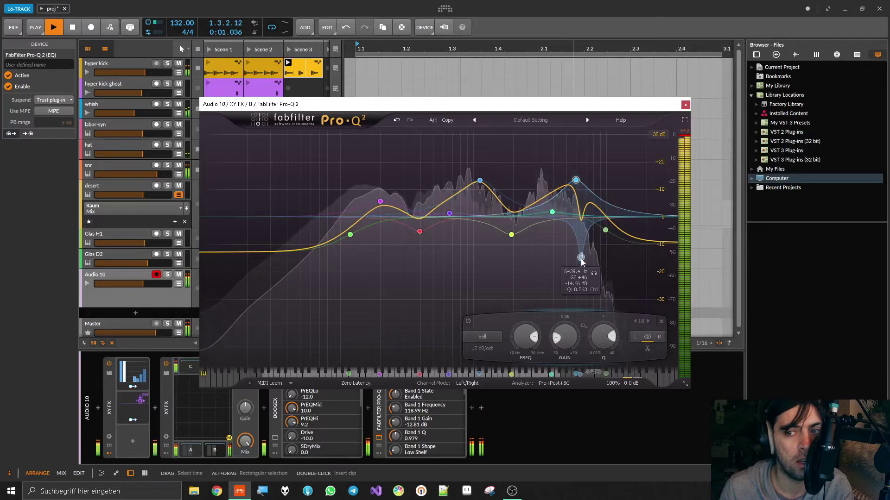
pyautogui.moveTo(532, 208); pyautogui.dragTo(543, 256)
pyautogui.scroll(-5, 543, 255)
pyautogui.scroll(2, 543, 256)
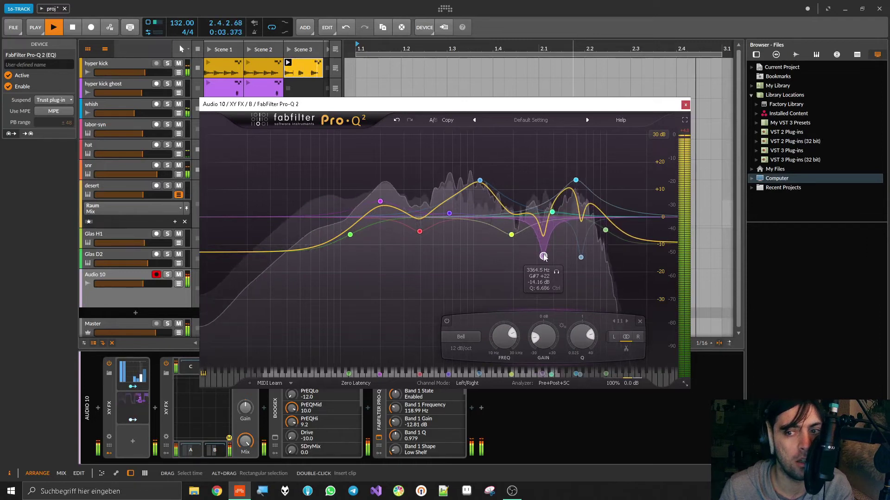
pyautogui.moveTo(543, 255)
pyautogui.mouseDown()
pyautogui.moveTo(578, 264)
pyautogui.moveTo(580, 238)
pyautogui.moveTo(543, 246)
pyautogui.mouseUp()
pyautogui.click(685, 104)
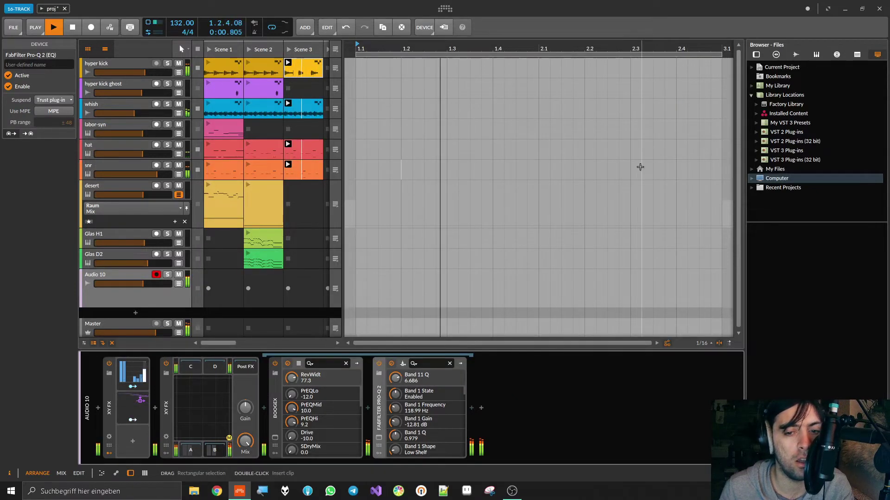
# - Set the threshold to -13.96 dB on the Pro-C 2 in layer A of the second XY FX
pyautogui.click(191, 450)
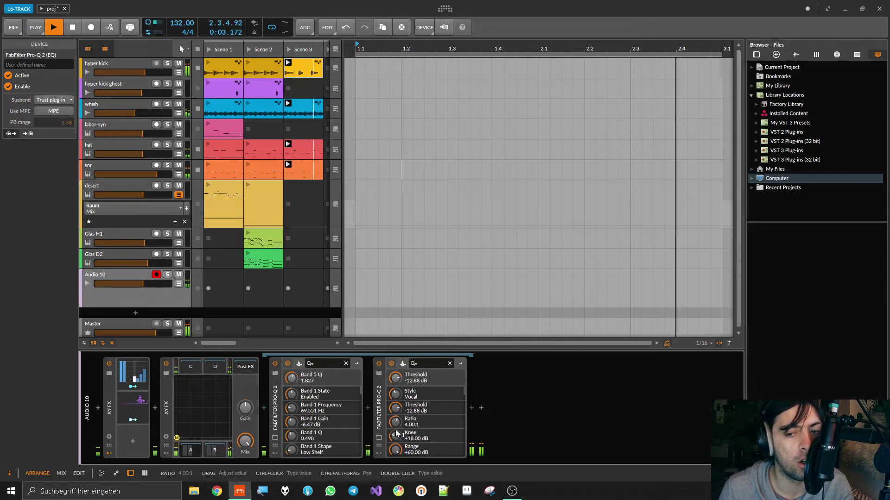
pyautogui.click(379, 438)
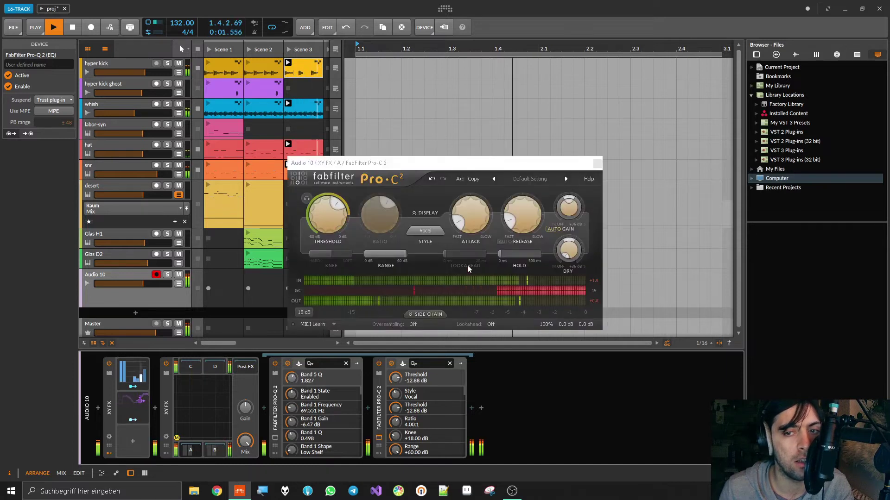
pyautogui.moveTo(330, 218); pyautogui.dragTo(327, 231)
pyautogui.click(598, 164)
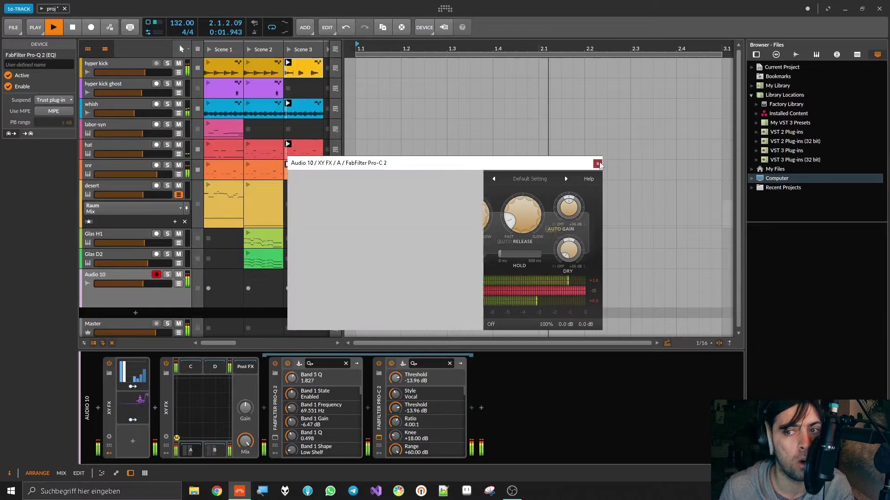
# - Insert FabFilter Saturn after the Pro-C 2 in layer A and split off a high-frequency band
pyautogui.click(472, 408)
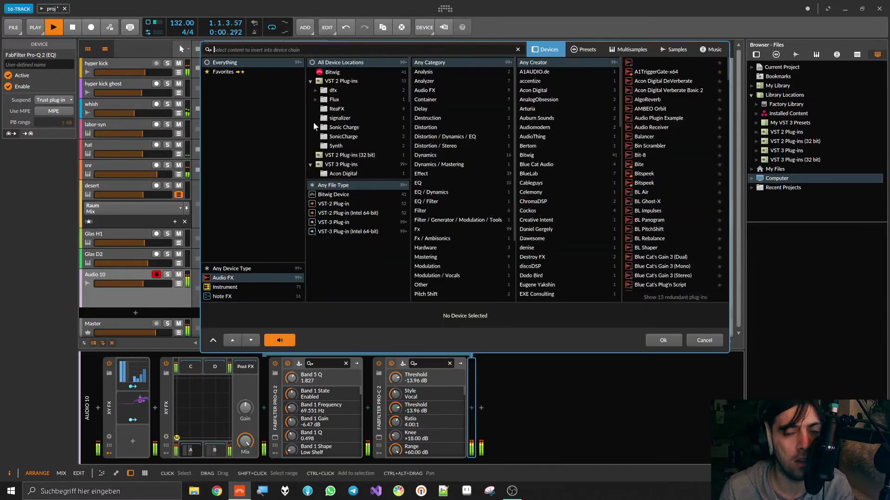
pyautogui.write('saturn')
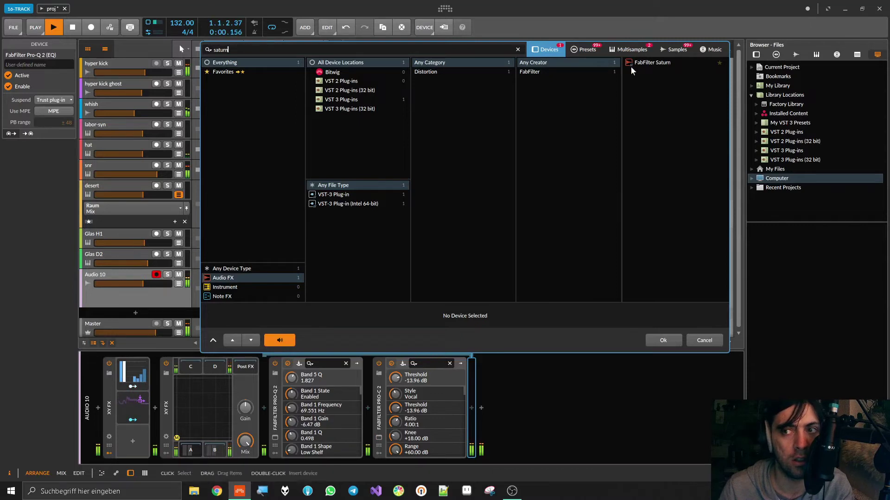
pyautogui.doubleClick(632, 66)
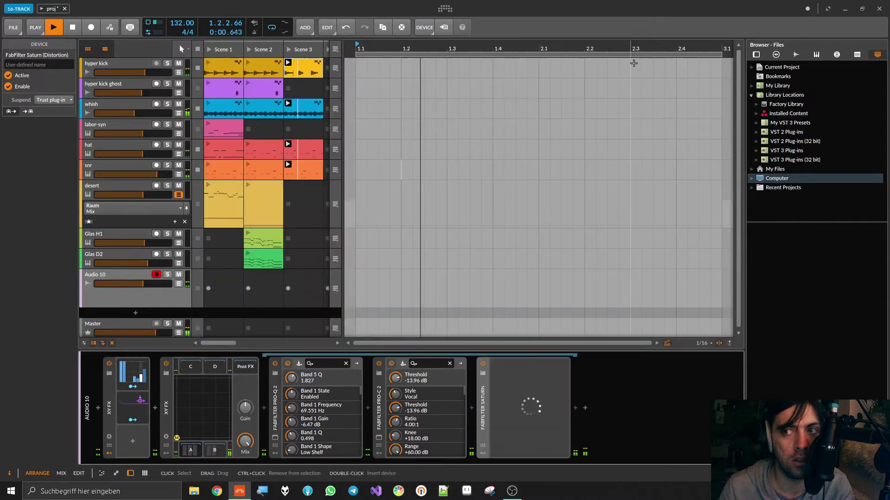
pyautogui.click(519, 146)
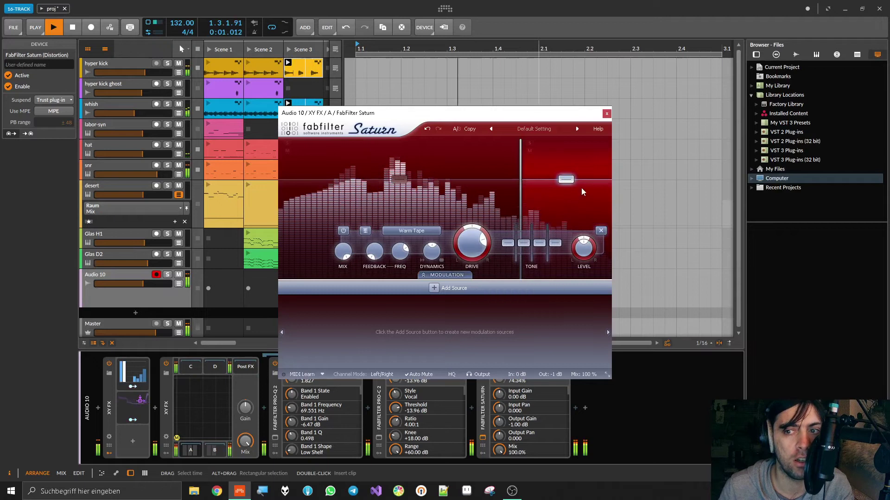
# - Switch Saturn's high band to the Clean Tube style and split off a mid band below it with raised drive
pyautogui.scroll(-1, 429, 235)
pyautogui.scroll(1, 430, 235)
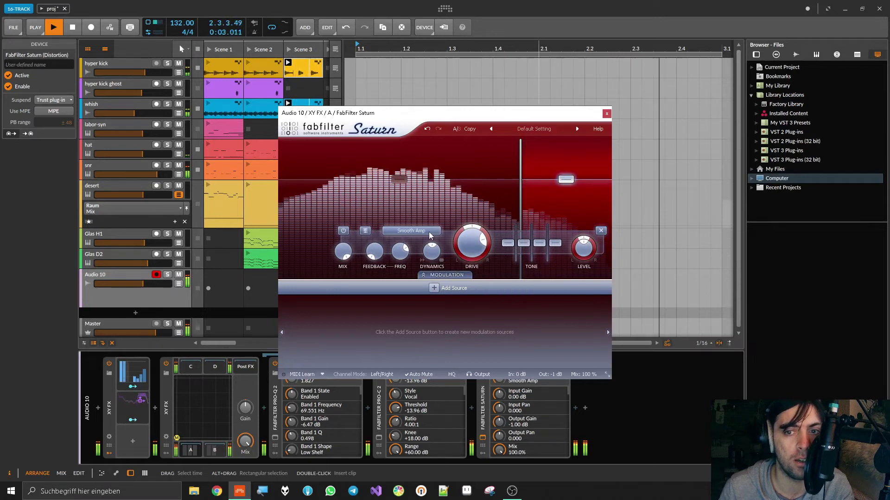
pyautogui.scroll(3, 430, 234)
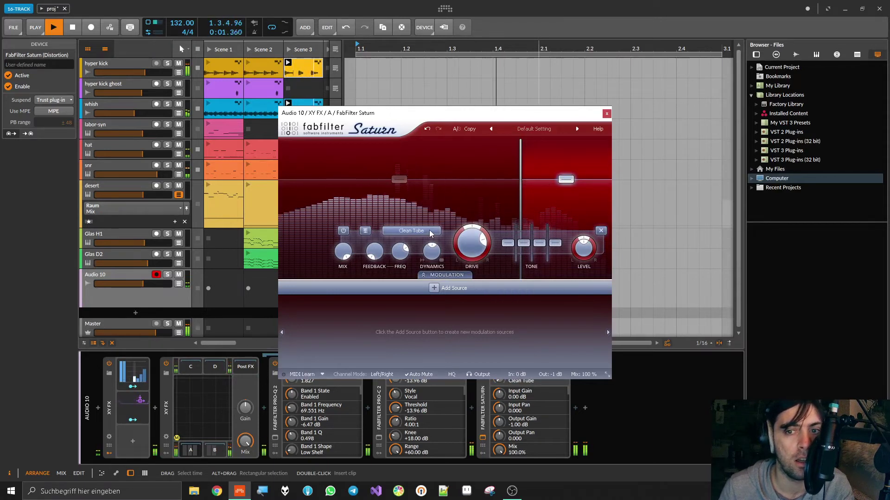
pyautogui.click(453, 145)
pyautogui.moveTo(475, 243); pyautogui.dragTo(482, 207)
pyautogui.moveTo(521, 173); pyautogui.dragTo(527, 163)
# - Split off a low band in Saturn, adjust the drive of the lower bands, and set the low band's style to Clean Tube
pyautogui.click(375, 145)
pyautogui.moveTo(419, 246); pyautogui.dragTo(420, 204)
pyautogui.moveTo(422, 244); pyautogui.dragTo(430, 210)
pyautogui.moveTo(375, 192); pyautogui.dragTo(367, 194)
pyautogui.moveTo(420, 242); pyautogui.dragTo(421, 259)
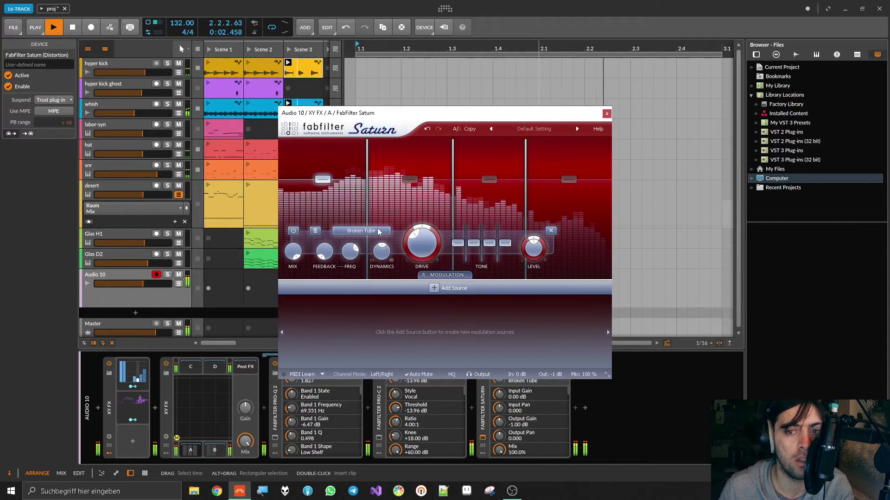
pyautogui.scroll(2, 379, 233)
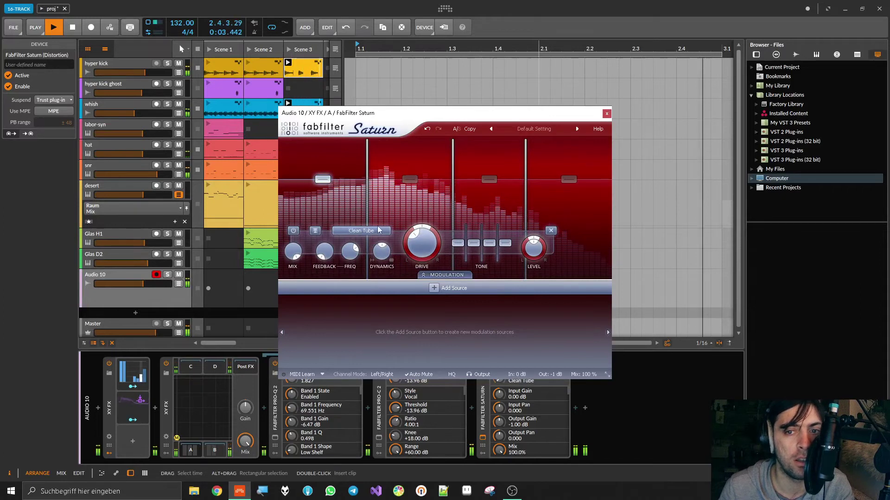
# - Refine Saturn's upper bands, with Warm Tube at 79.53% drive on band 4 and the band 2 crossover at 612.11 Hz, and close the plug-in
pyautogui.click(407, 207)
pyautogui.scroll(1, 377, 233)
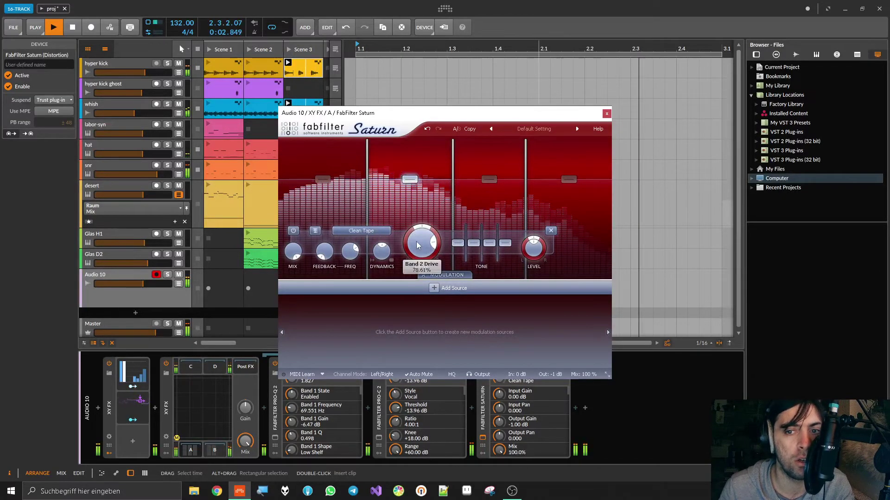
pyautogui.moveTo(455, 209); pyautogui.dragTo(441, 213)
pyautogui.click(472, 214)
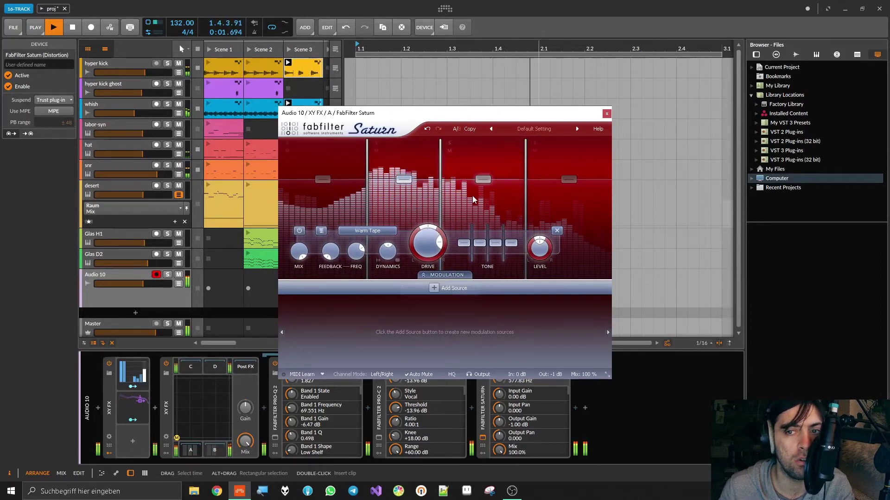
pyautogui.click(536, 199)
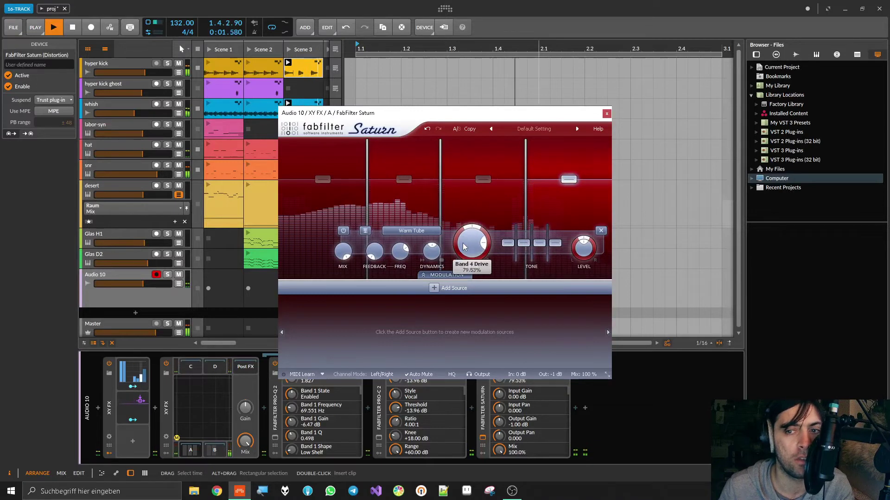
pyautogui.moveTo(442, 196); pyautogui.dragTo(444, 197)
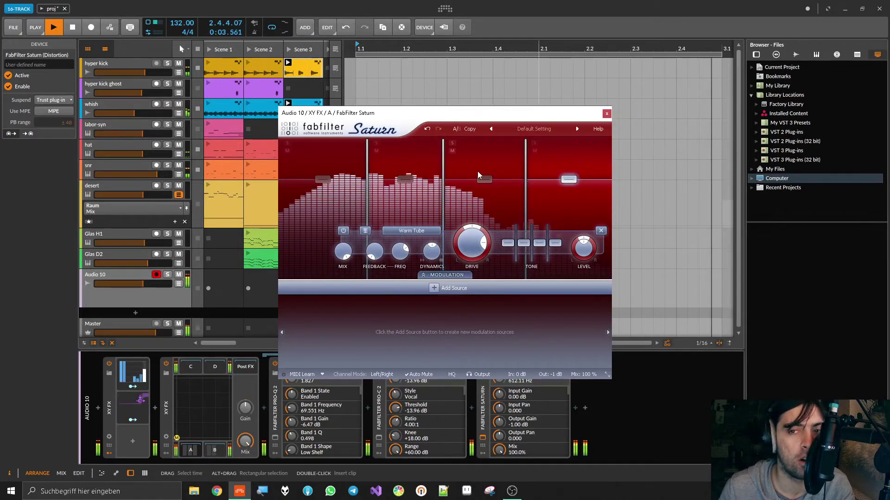
pyautogui.click(607, 113)
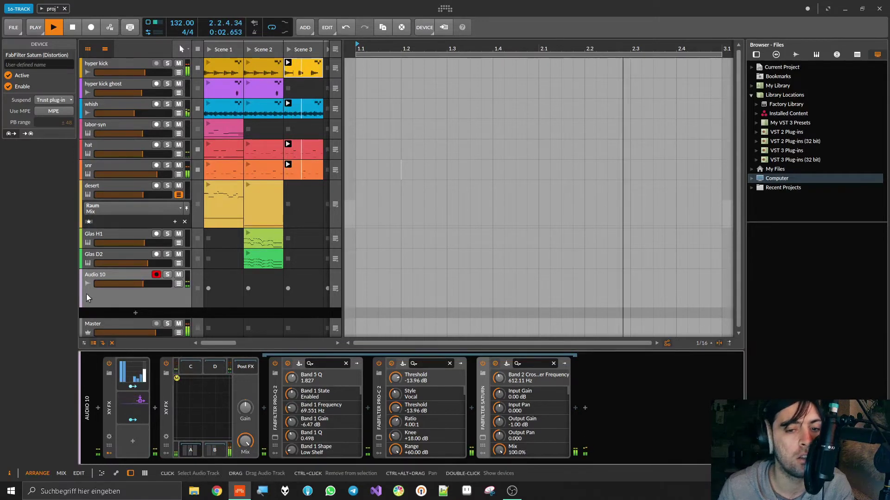
# - Insert Freak into layer C of the second XY FX, with its frequency at 1.01 kHz and Type at 100%
pyautogui.click(192, 367)
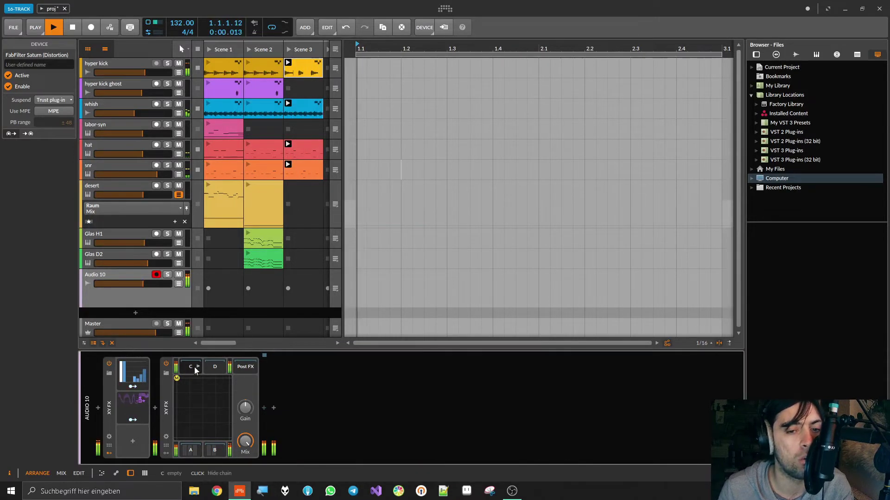
pyautogui.click(264, 407)
pyautogui.write('freak')
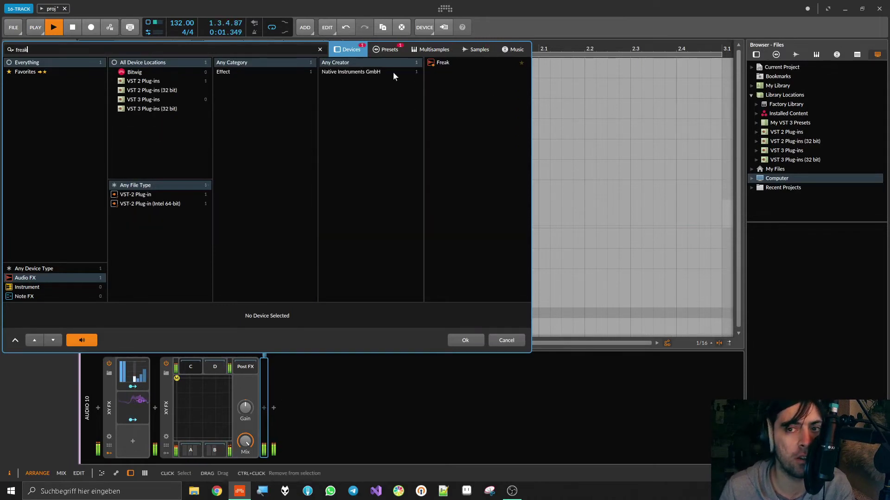
pyautogui.click(442, 63)
pyautogui.click(450, 337)
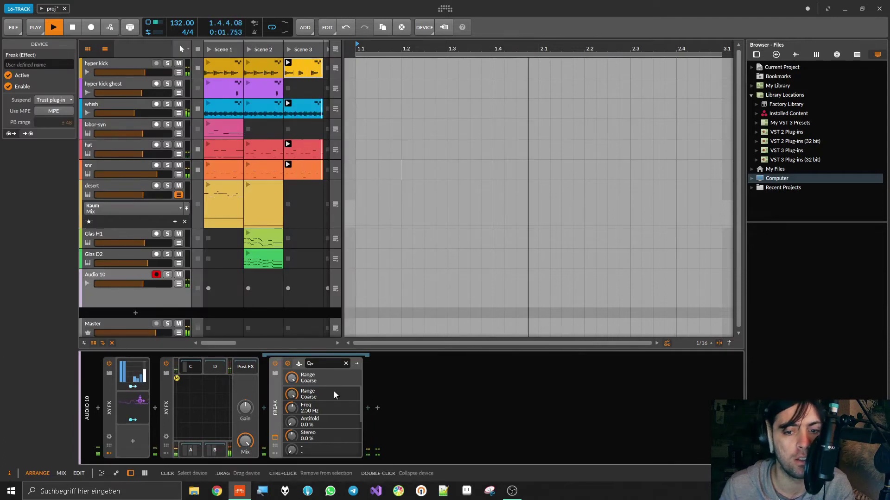
pyautogui.moveTo(392, 265); pyautogui.dragTo(391, 222)
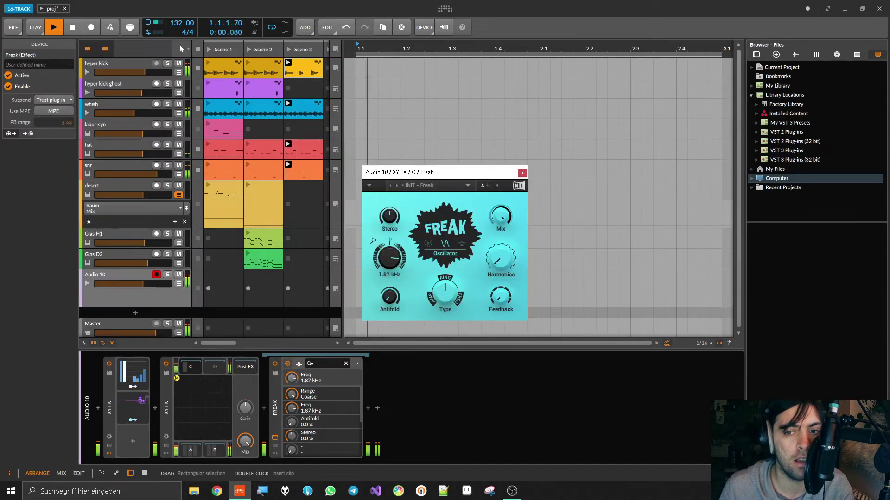
pyautogui.click(367, 407)
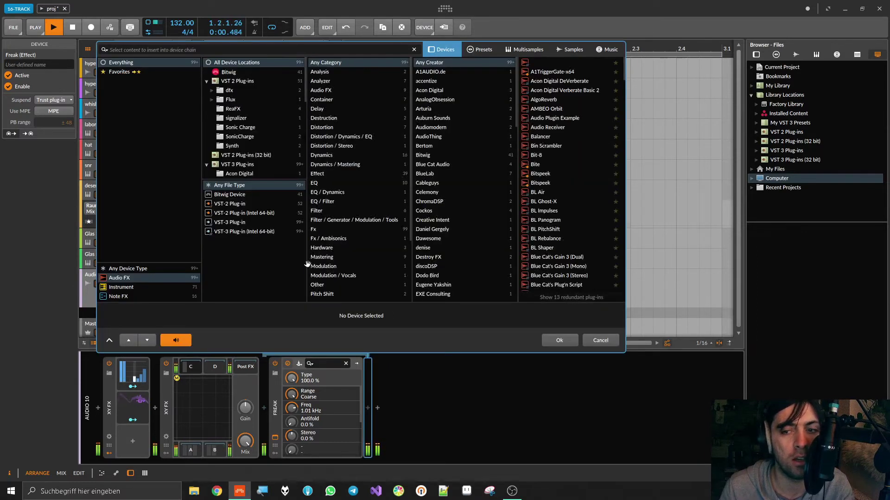
pyautogui.click(600, 341)
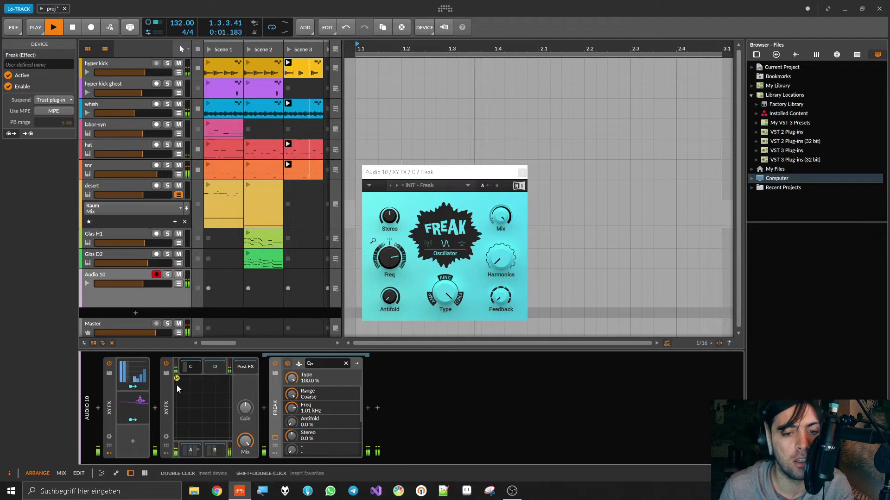
# - Move the XY point to layer A and relocate its Pro-Q 2, Pro-C 2 and Saturn in front of the second XY FX
pyautogui.moveTo(177, 379); pyautogui.dragTo(177, 444)
pyautogui.click(186, 451)
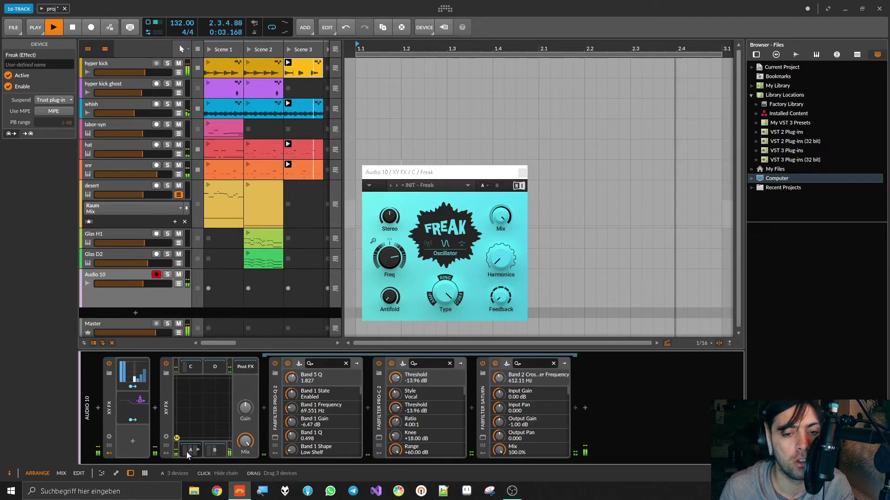
pyautogui.click(318, 407)
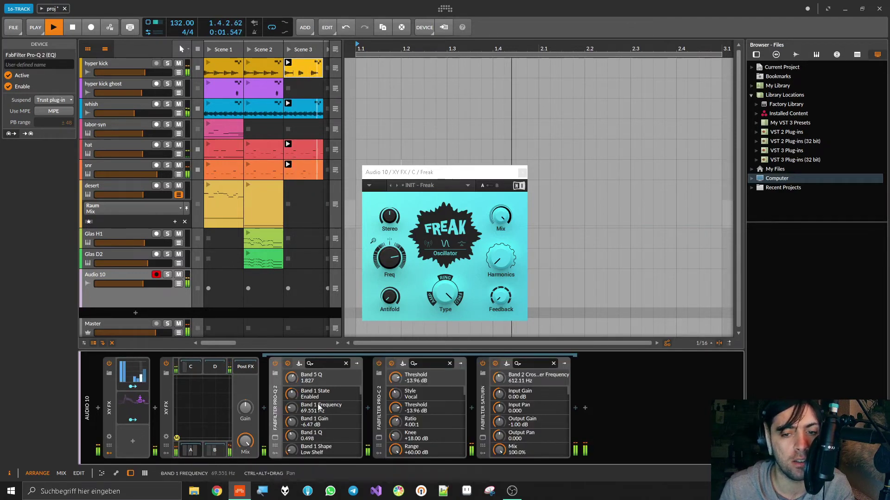
pyautogui.keyDown('ctrl'); pyautogui.click(378, 407); pyautogui.keyUp('ctrl')
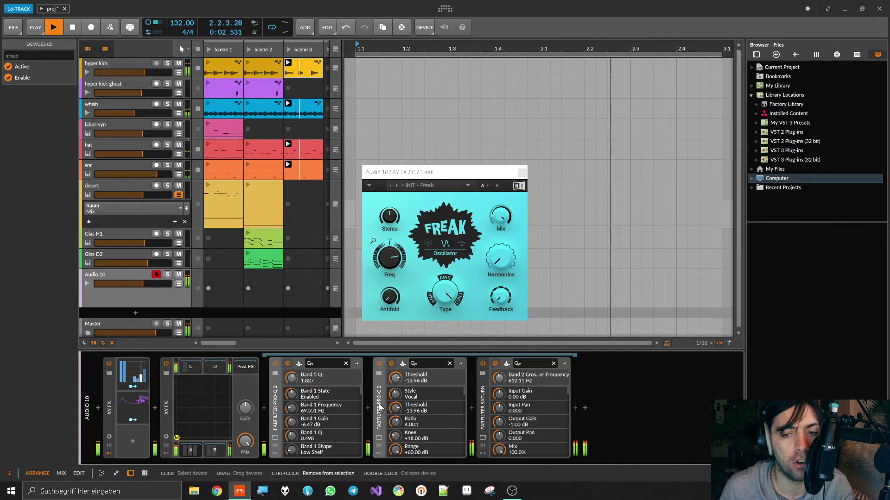
pyautogui.keyDown('ctrl'); pyautogui.click(482, 408); pyautogui.keyUp('ctrl')
pyautogui.moveTo(482, 408)
pyautogui.mouseDown()
pyautogui.moveTo(139, 405)
pyautogui.moveTo(157, 406)
pyautogui.mouseUp()
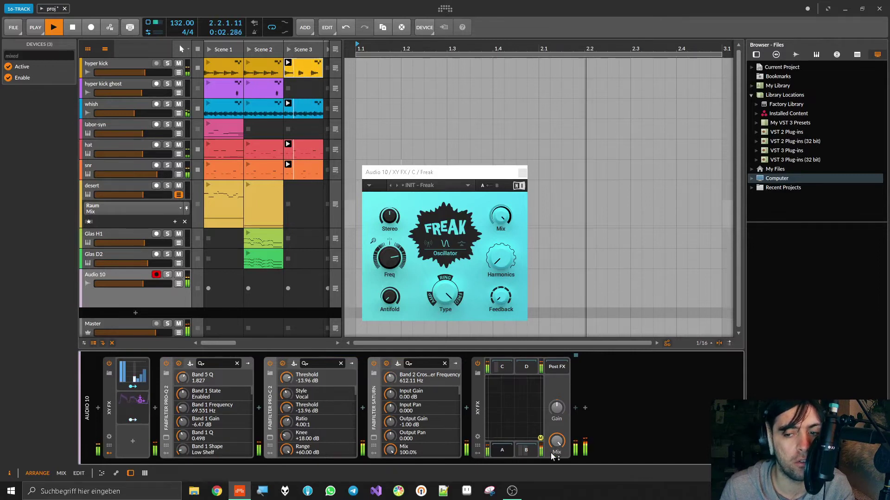
# - In layer B's Boogex, lower Out Gain to -5.8 and set an emphasis EQ point to 5.4 dB at 816 Hz, closing Boogex and Freak
pyautogui.click(524, 450)
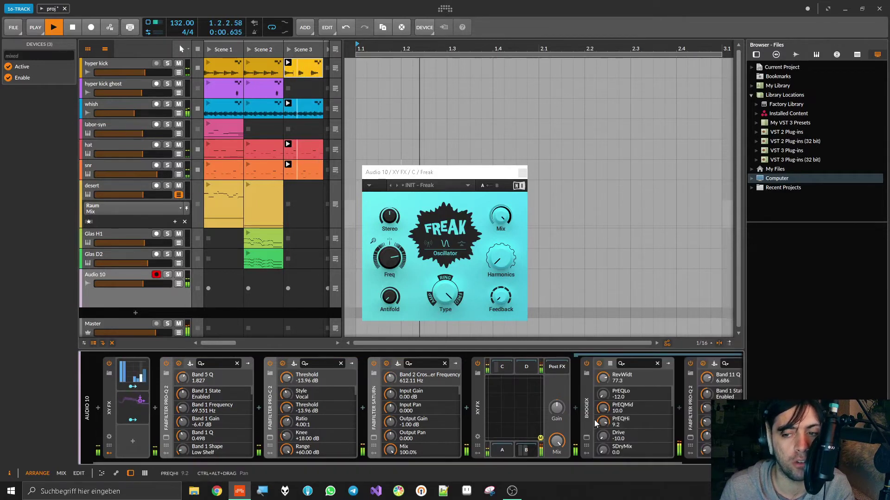
pyautogui.click(587, 439)
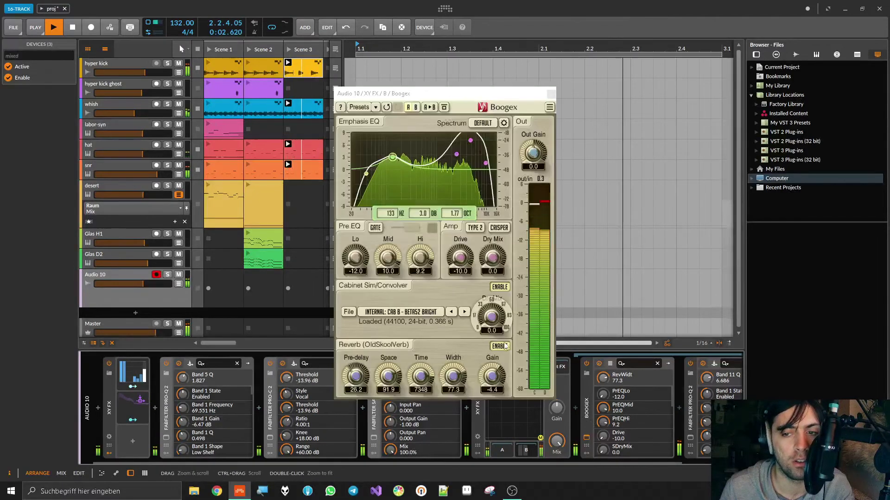
pyautogui.moveTo(533, 154); pyautogui.dragTo(533, 174)
pyautogui.moveTo(456, 154); pyautogui.dragTo(432, 147)
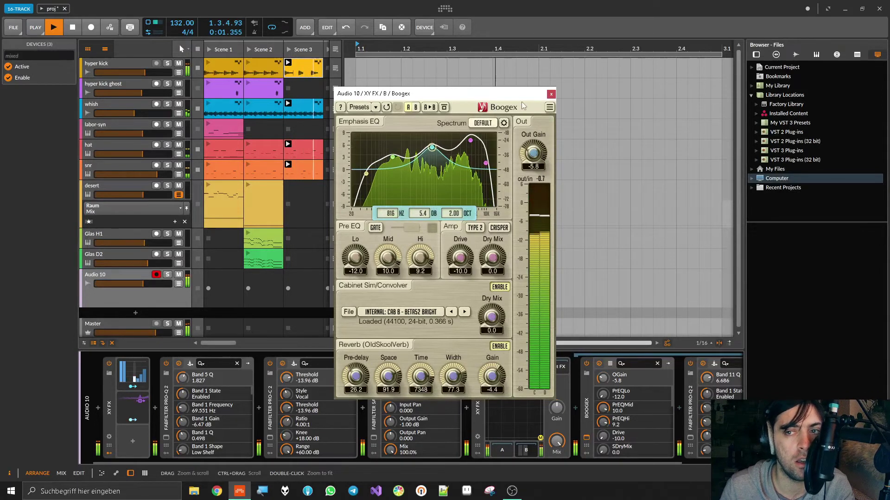
pyautogui.click(550, 95)
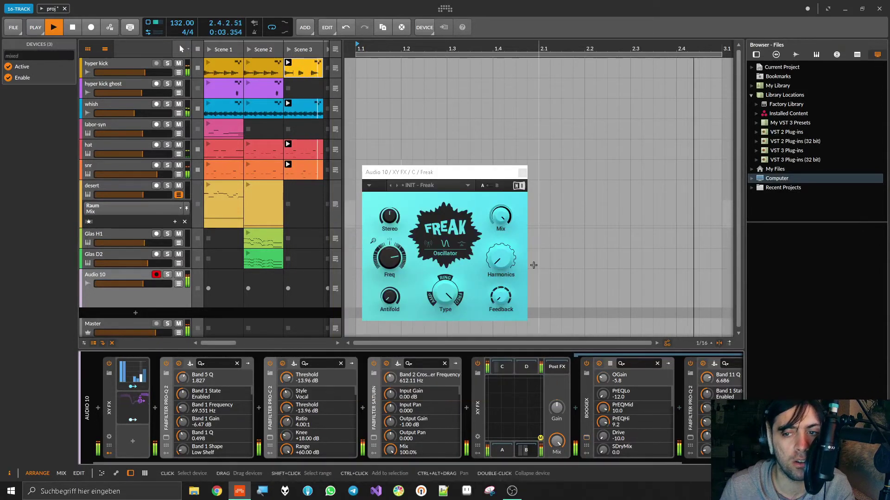
pyautogui.click(522, 174)
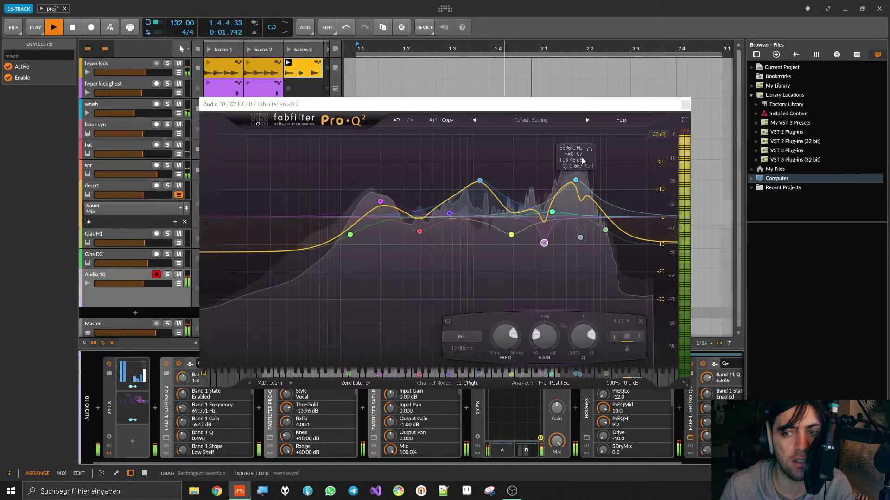
# - In layer B's Pro-Q 2, delete the high peak and the narrow cuts, and add a bell boost of 8.93 dB at 4143.9 Hz
pyautogui.rightClick(575, 180)
pyautogui.click(596, 236)
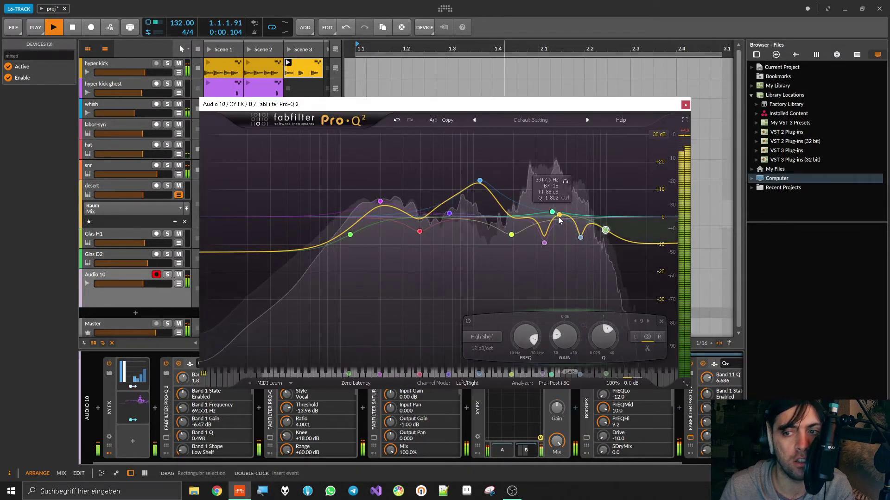
pyautogui.moveTo(603, 180); pyautogui.dragTo(521, 263)
pyautogui.rightClick(544, 242)
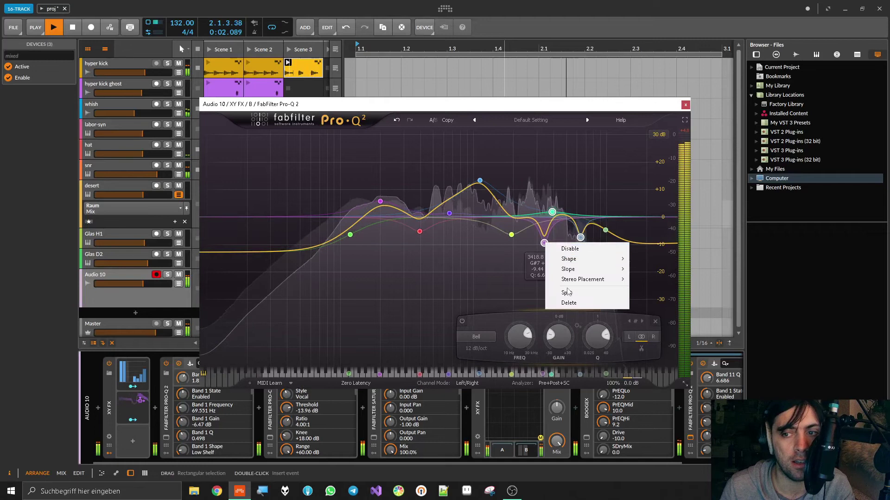
pyautogui.click(567, 302)
pyautogui.moveTo(579, 216); pyautogui.dragTo(557, 194)
pyautogui.scroll(3, 556, 194)
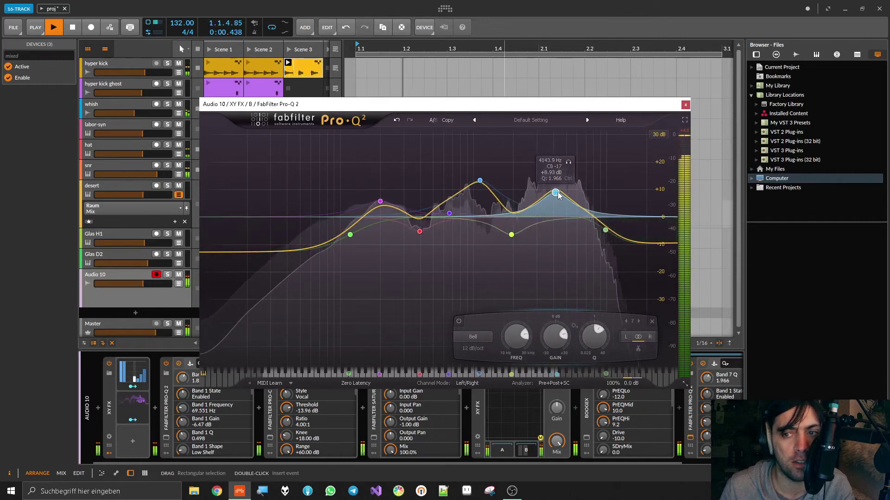
# - Reshape the mid and low bands of layer B's Pro-Q 2, with a low-shelf cut of 15.34 dB at 101.37 Hz
pyautogui.moveTo(514, 231); pyautogui.dragTo(513, 210)
pyautogui.moveTo(482, 183); pyautogui.dragTo(462, 187)
pyautogui.moveTo(451, 216); pyautogui.dragTo(413, 251)
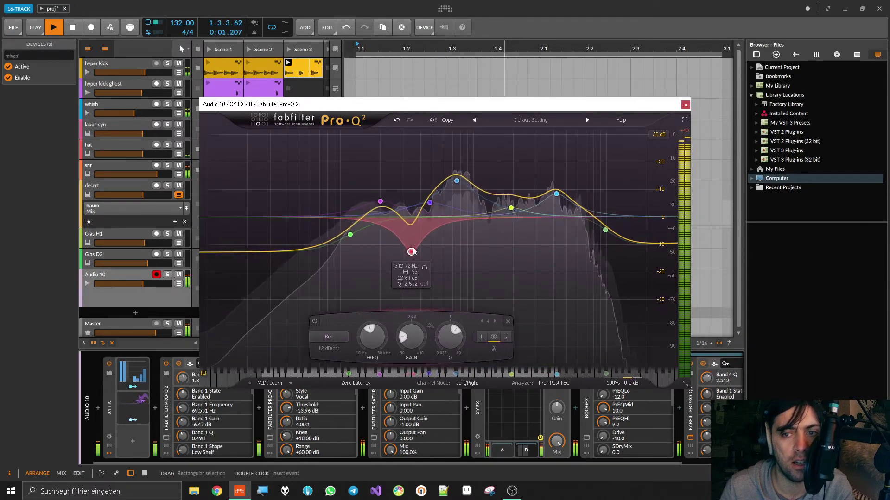
pyautogui.moveTo(387, 212); pyautogui.dragTo(375, 187)
pyautogui.moveTo(350, 235)
pyautogui.mouseDown()
pyautogui.moveTo(330, 247)
pyautogui.moveTo(342, 245)
pyautogui.mouseUp()
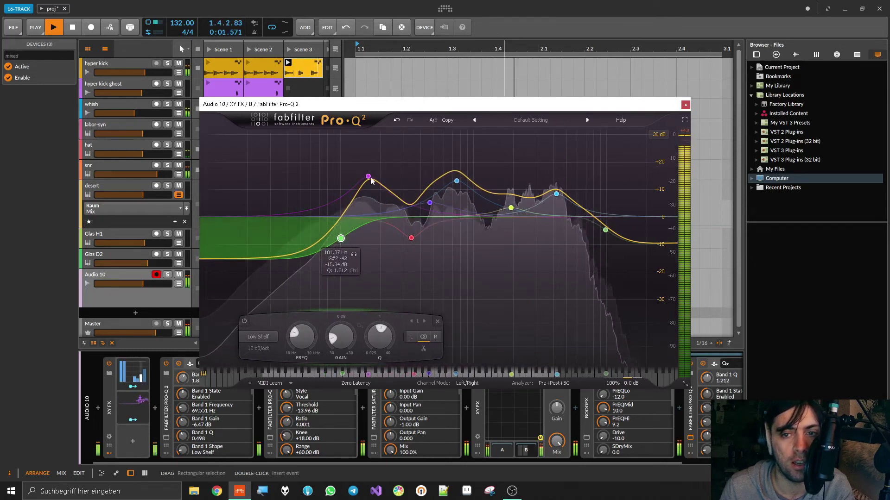
# - Lower the bass peak, add a mid bell boost, rework the upper-mid bands, and delete the extra bell at 5228.2 Hz
pyautogui.moveTo(372, 179); pyautogui.dragTo(384, 199)
pyautogui.moveTo(479, 207); pyautogui.dragTo(488, 188)
pyautogui.moveTo(556, 194); pyautogui.dragTo(512, 230)
pyautogui.moveTo(540, 189); pyautogui.dragTo(569, 184)
pyautogui.rightClick(569, 195)
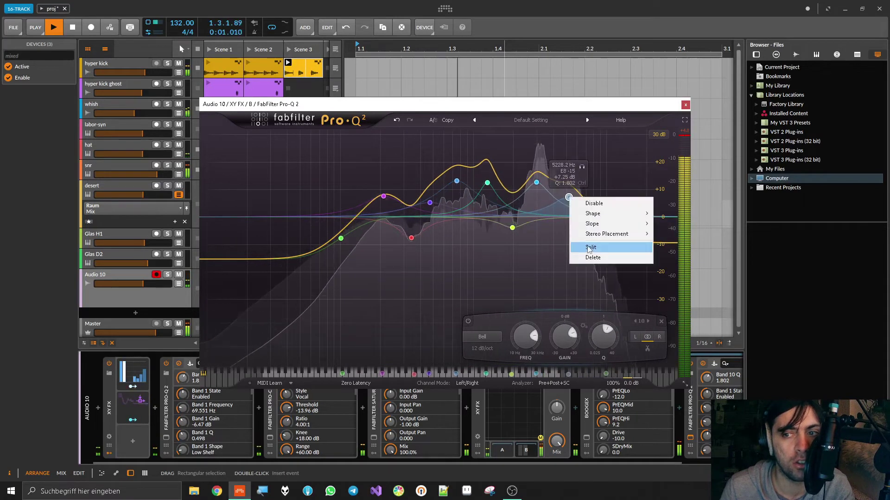
pyautogui.click(592, 256)
# - Set the high shelf to +6.24 dB at 5485.7 Hz, close the equalizer, and shift the XY point slightly from layer B toward A
pyautogui.moveTo(604, 232); pyautogui.dragTo(568, 206)
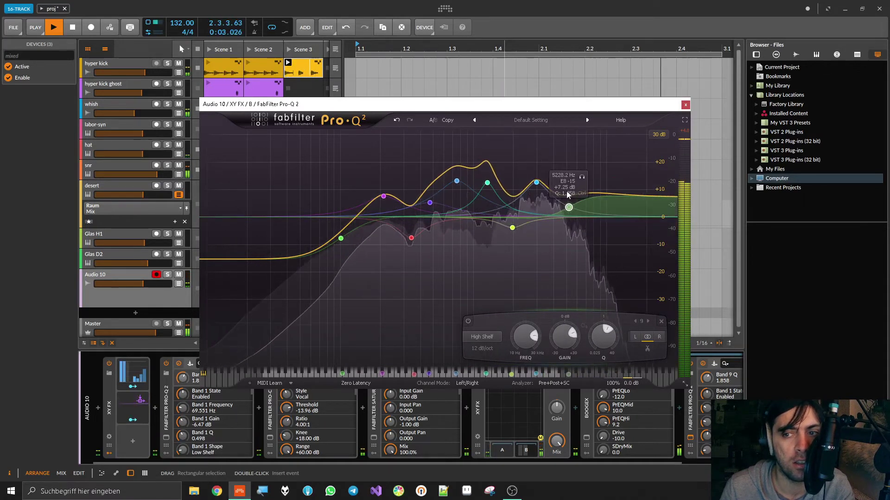
pyautogui.scroll(8, 568, 206)
pyautogui.scroll(-10, 570, 209)
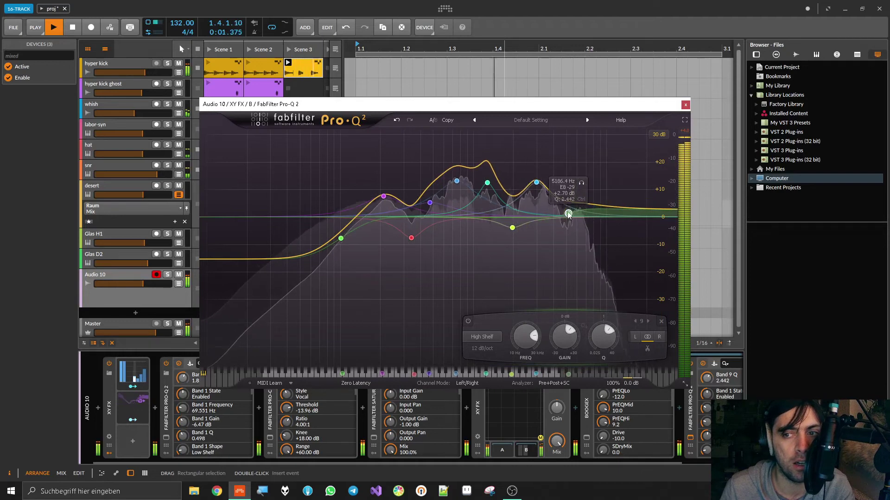
pyautogui.moveTo(571, 208); pyautogui.dragTo(572, 206)
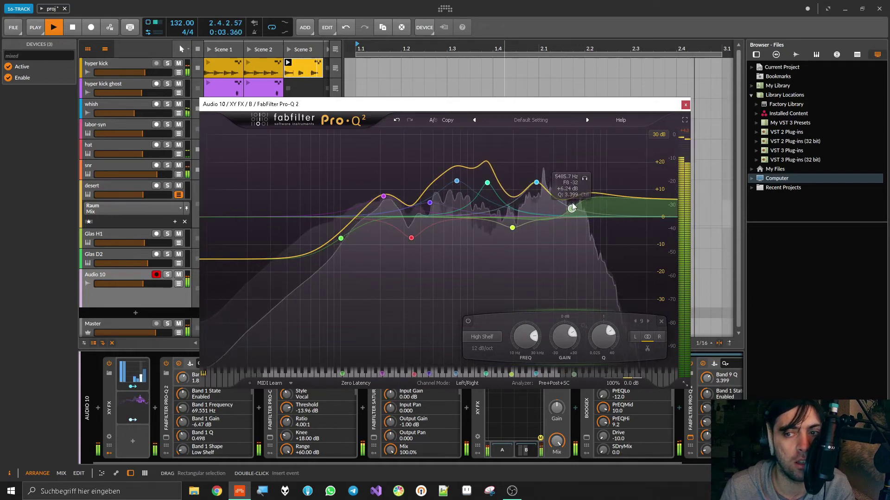
pyautogui.click(686, 105)
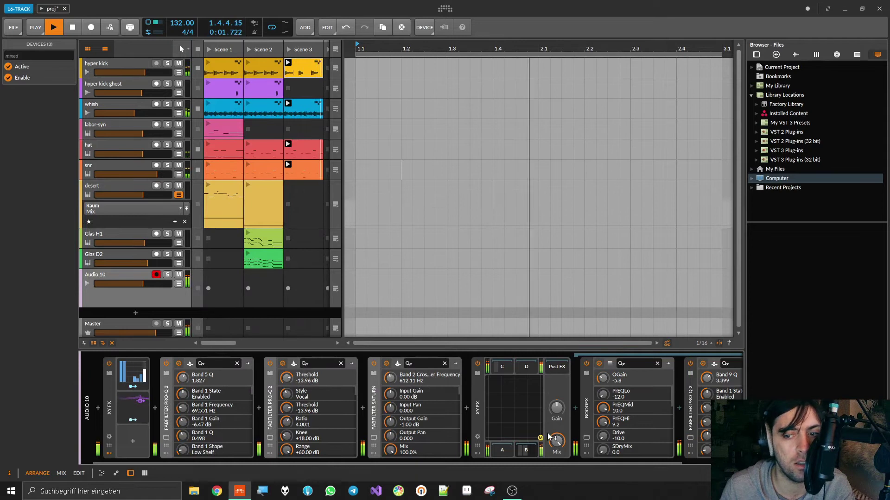
pyautogui.moveTo(539, 440); pyautogui.dragTo(529, 443)
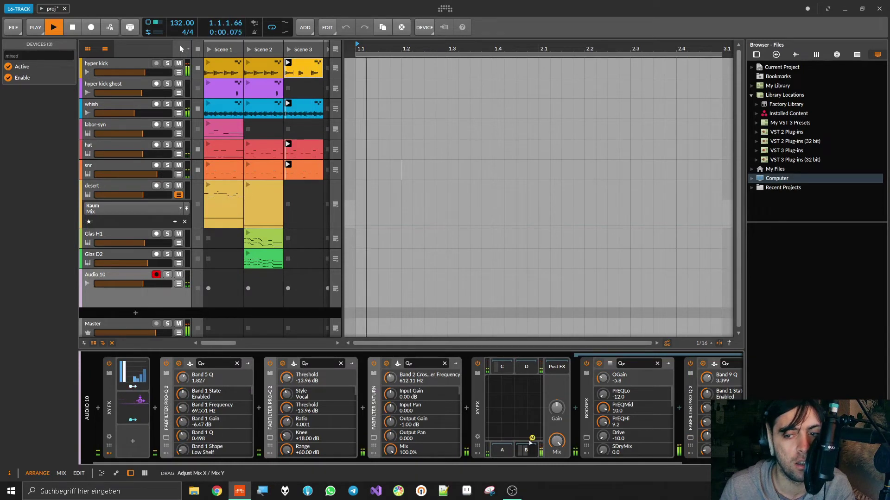
# - Move the second XY FX point fully to layer C, show that layer's chain, and open its Freak plug-in
pyautogui.moveTo(479, 457); pyautogui.dragTo(445, 288)
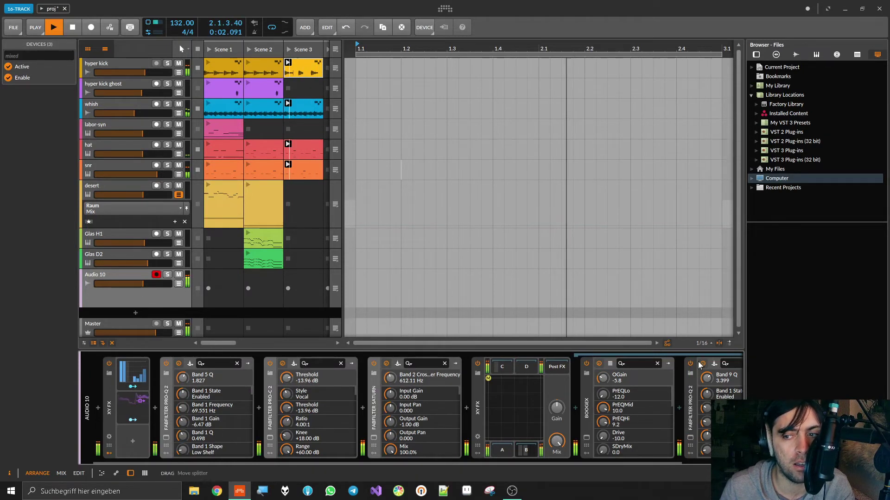
pyautogui.click(706, 368)
pyautogui.press('Delete')
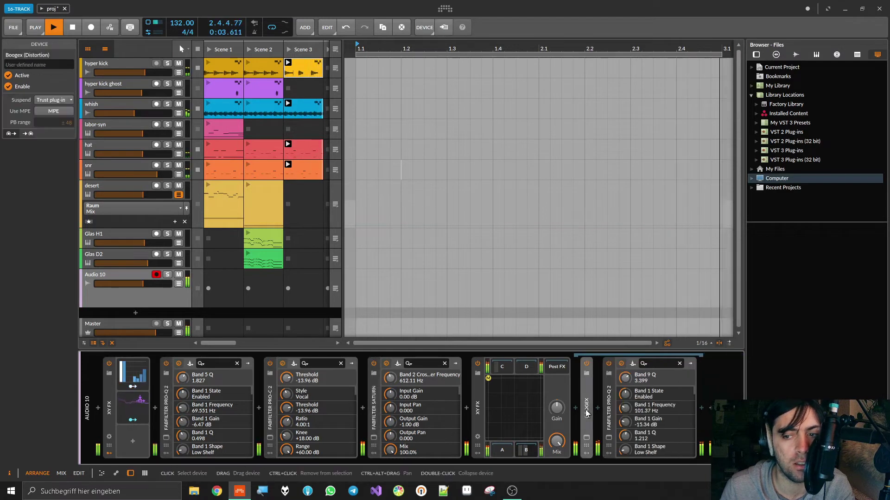
pyautogui.click(509, 368)
pyautogui.click(587, 438)
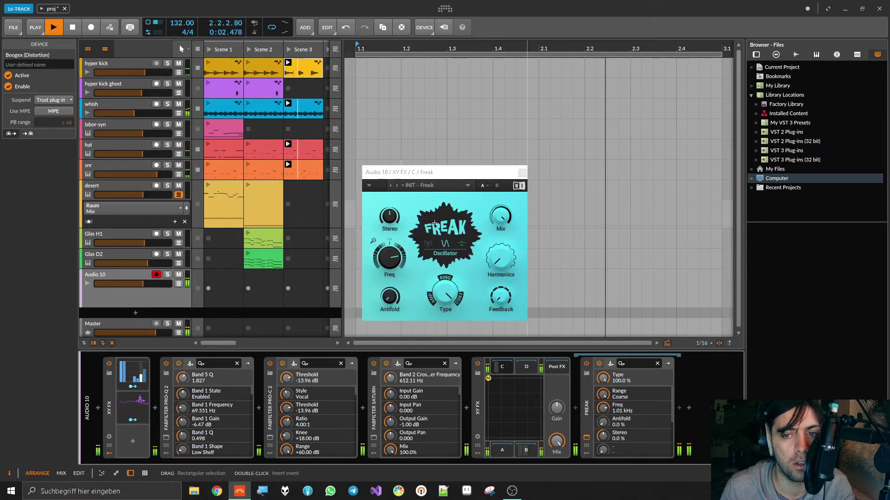
# - Lower Freak's frequency to 3.17 Hz, raise Harmonics, set Stereo to 50 %, and close the plug-in window
pyautogui.moveTo(383, 260); pyautogui.dragTo(383, 231)
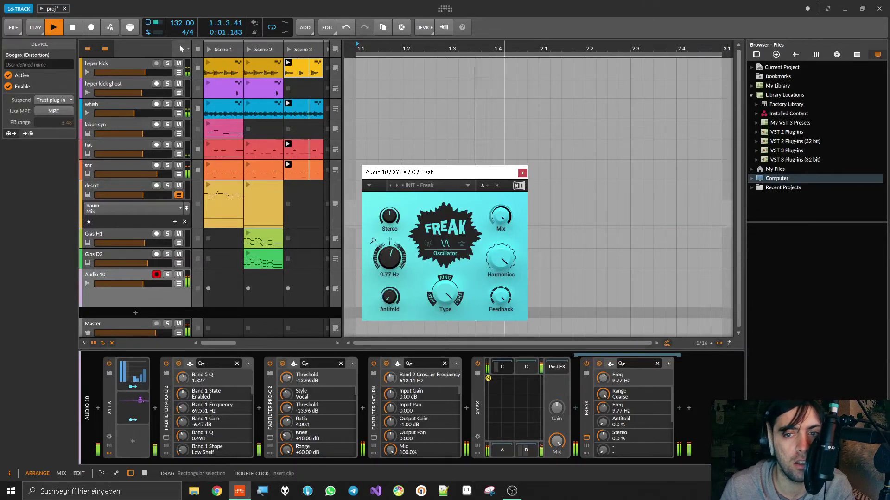
pyautogui.click(392, 236)
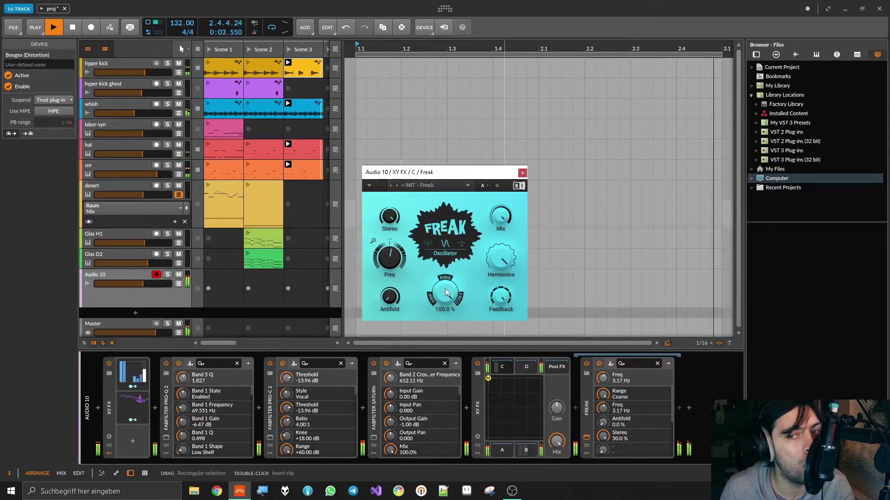
pyautogui.click(522, 171)
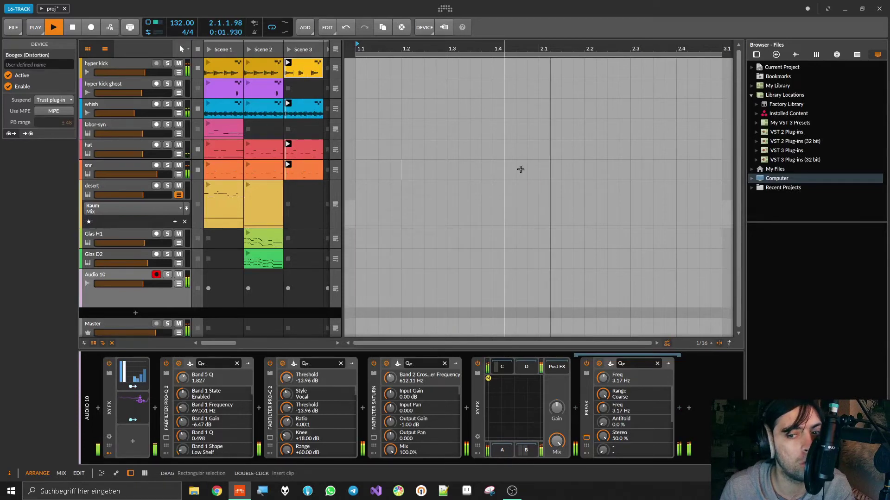
pyautogui.click(478, 437)
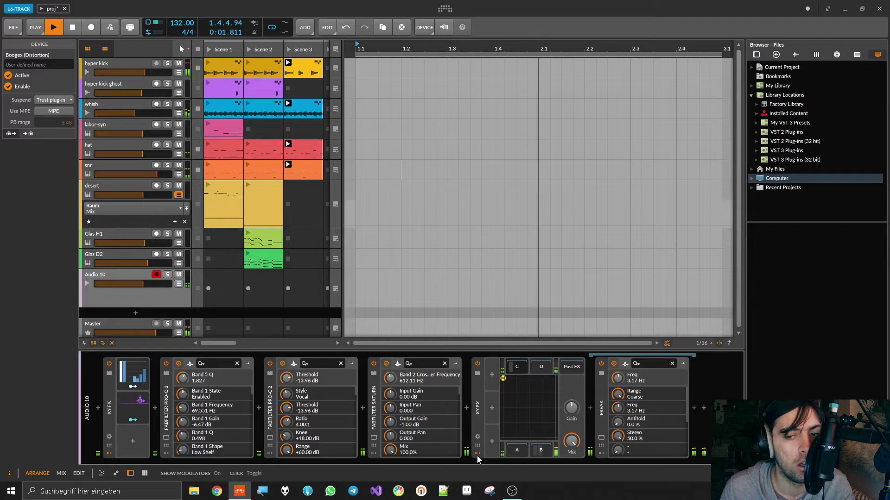
pyautogui.click(488, 373)
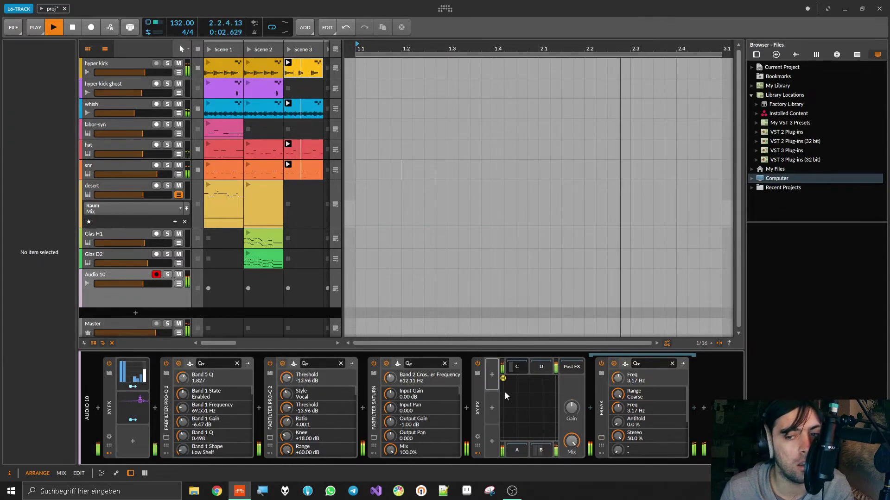
pyautogui.click(515, 450)
pyautogui.click(514, 451)
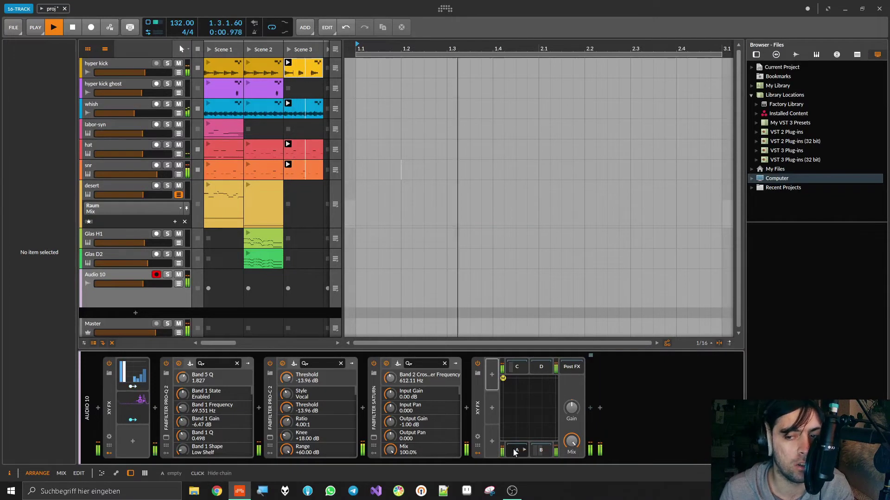
pyautogui.click(474, 454)
pyautogui.click(511, 362)
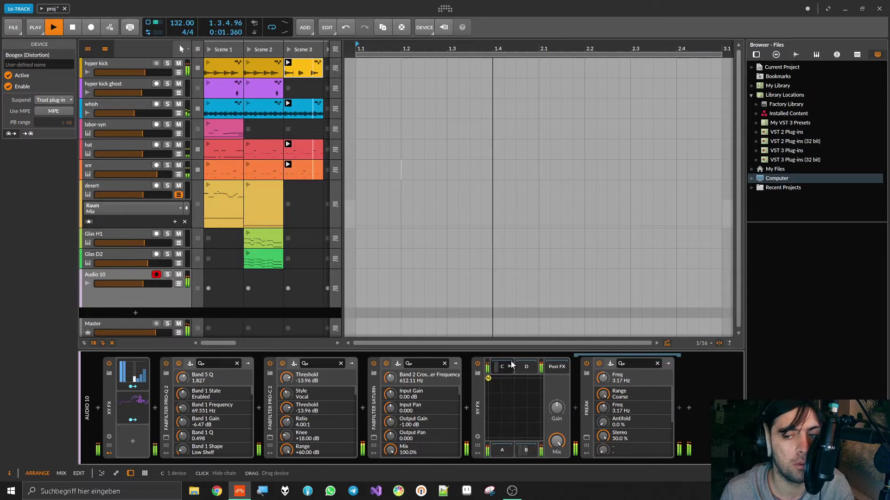
# - Reopen Freak, switch its frequency range to Fine at 0.00 Hz, and set Type to the Ring position
pyautogui.click(585, 439)
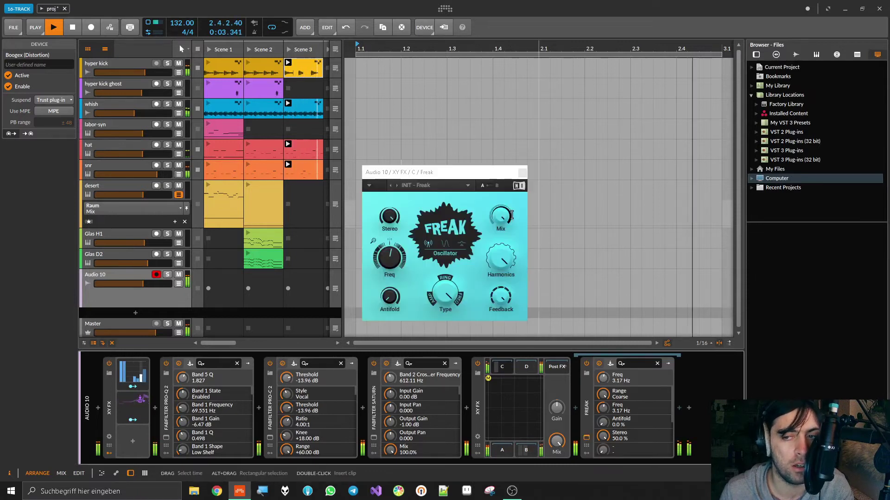
pyautogui.moveTo(394, 264); pyautogui.dragTo(396, 232)
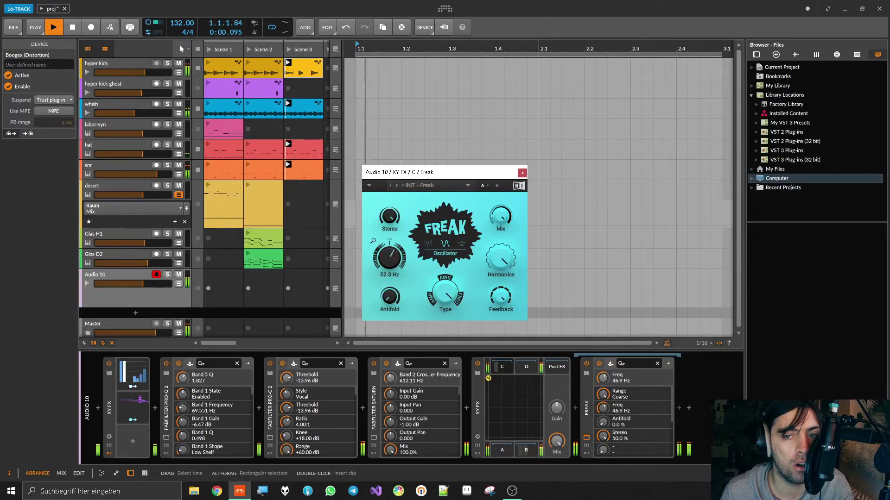
pyautogui.moveTo(390, 257); pyautogui.dragTo(390, 266)
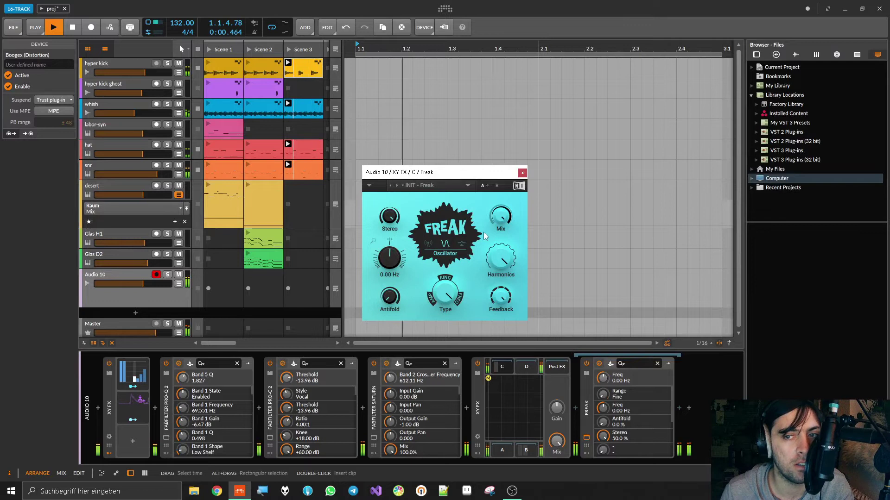
pyautogui.moveTo(500, 259); pyautogui.dragTo(500, 204)
pyautogui.moveTo(446, 293); pyautogui.dragTo(445, 302)
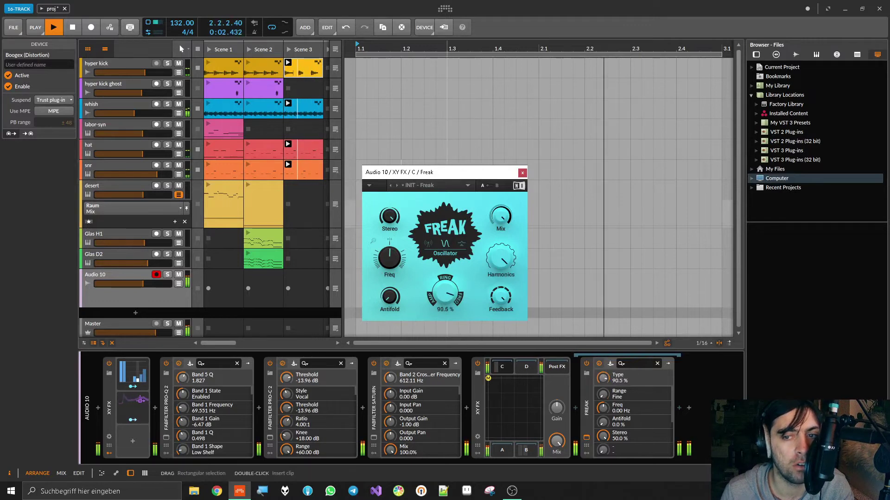
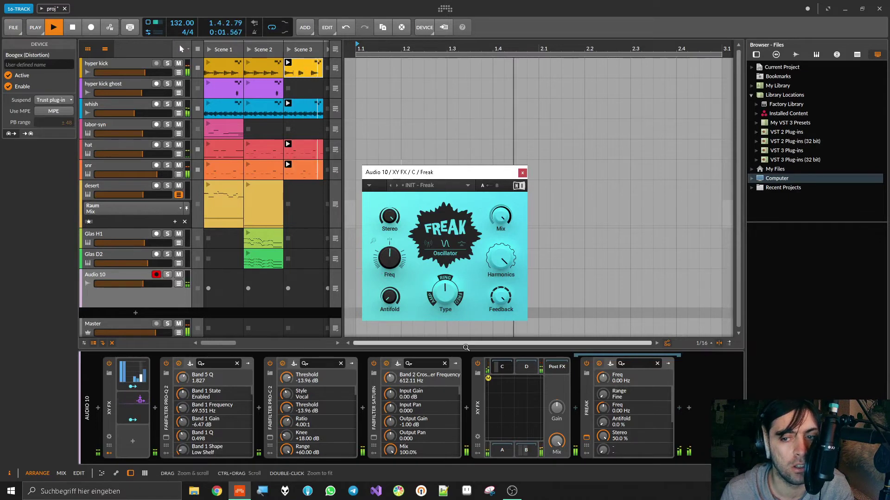
# - Add an Audio Sidechain modulator to Freak, expand its settings, and raise its gain to +10.6 dB
pyautogui.click(587, 454)
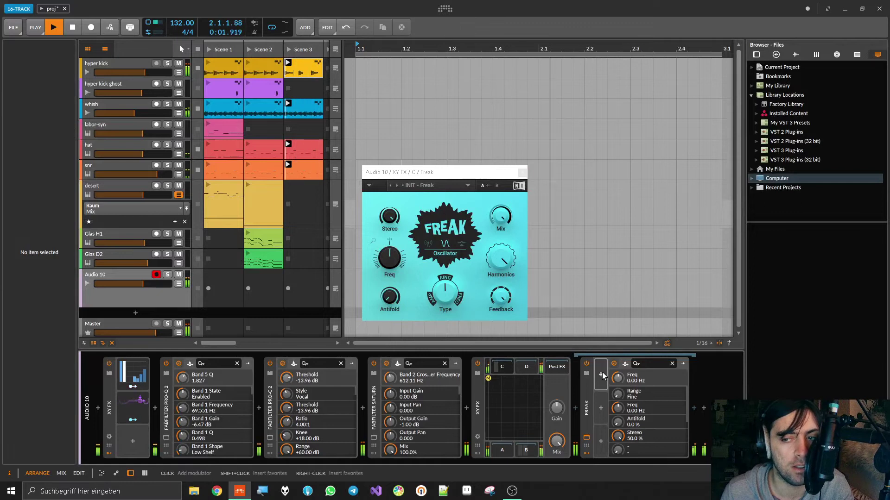
pyautogui.click(601, 374)
pyautogui.click(619, 74)
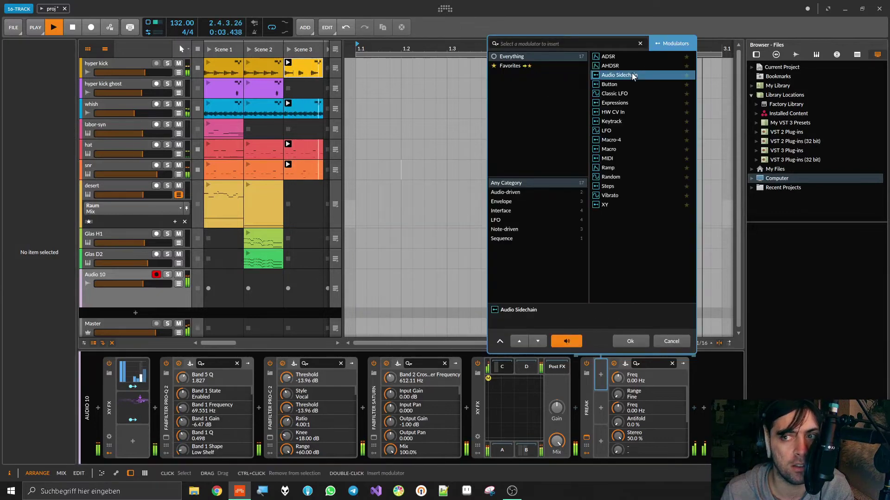
pyautogui.click(631, 340)
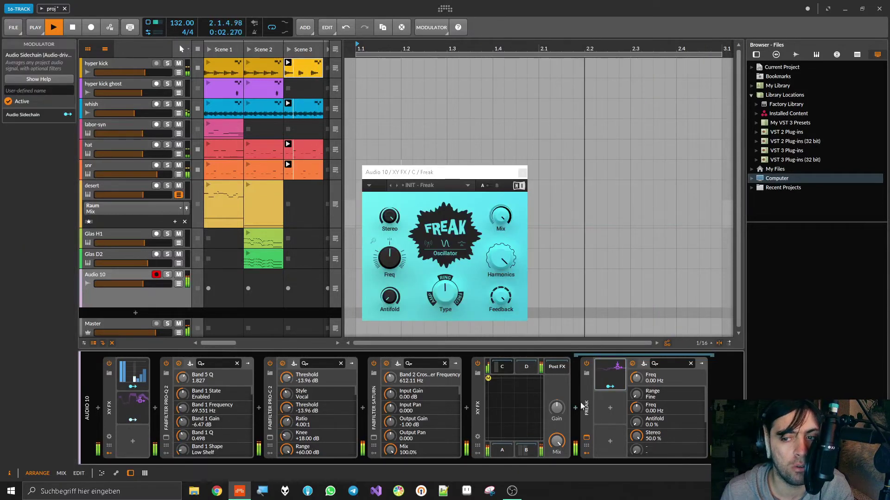
pyautogui.click(624, 375)
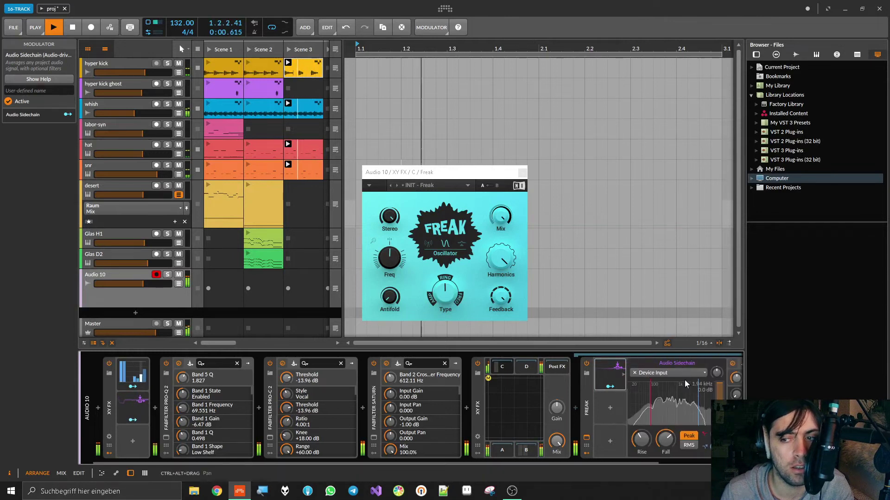
pyautogui.moveTo(719, 368); pyautogui.dragTo(718, 348)
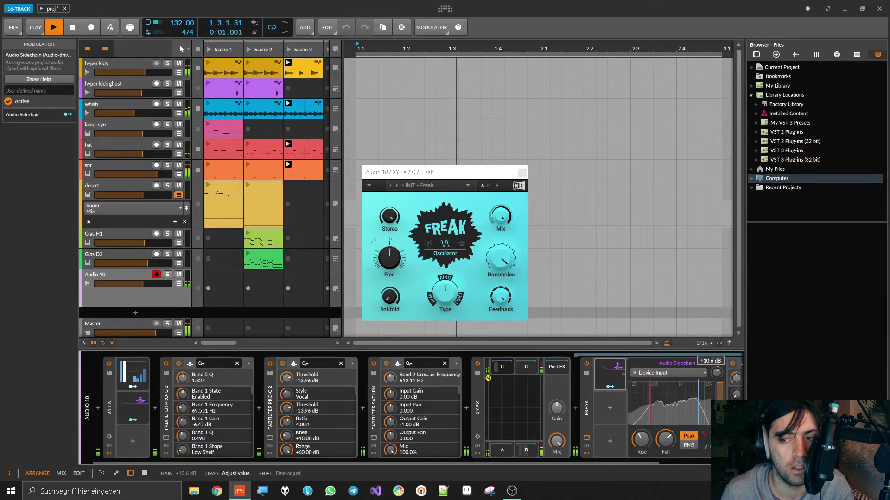
pyautogui.moveTo(719, 368); pyautogui.dragTo(719, 371)
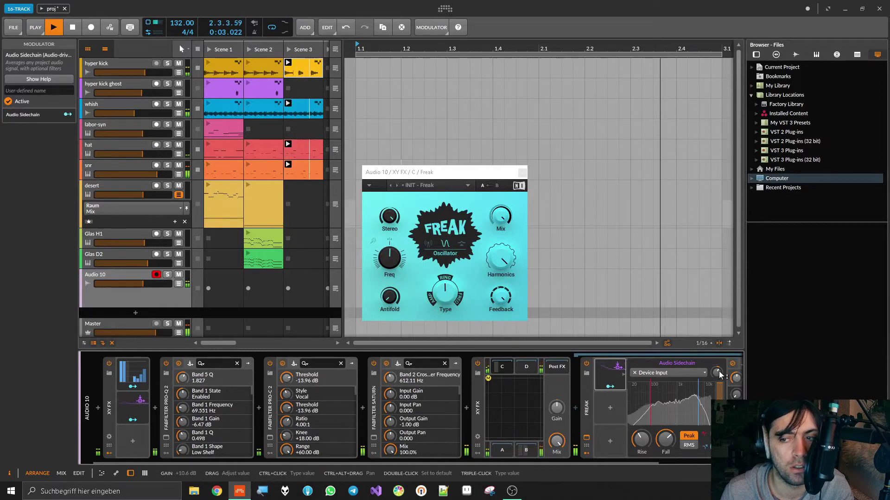
# - Set the Audio Sidechain source to Audio 10 (PRE) and shorten its rise and fall
pyautogui.click(672, 371)
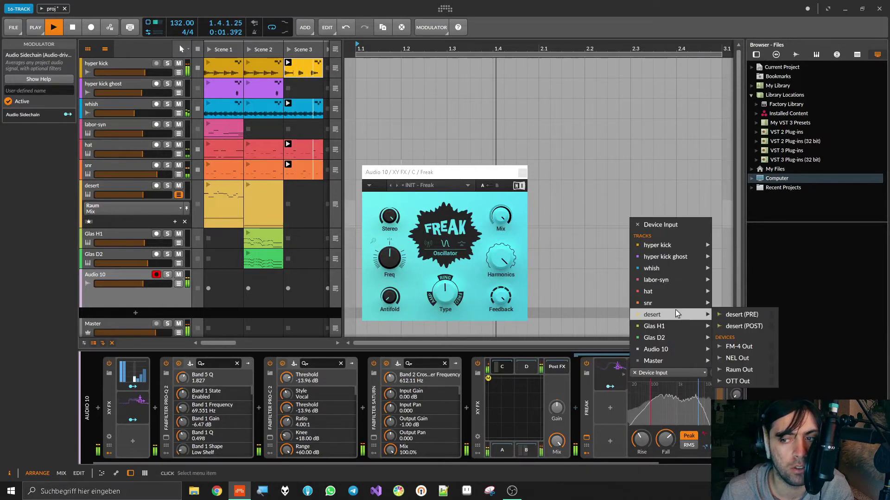
pyautogui.moveTo(670, 331)
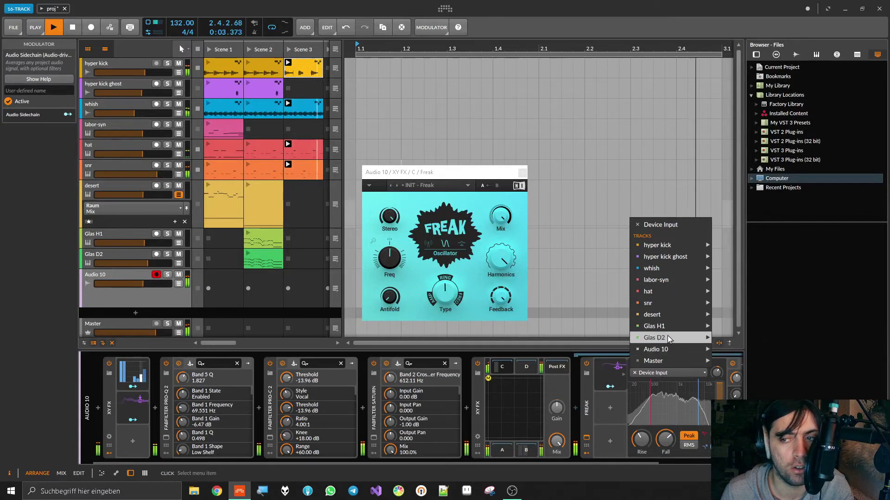
pyautogui.moveTo(671, 258)
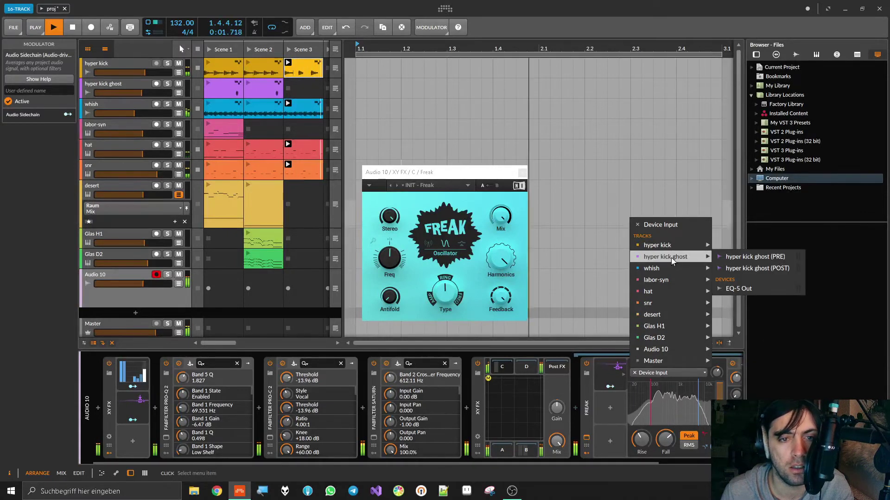
pyautogui.moveTo(672, 348)
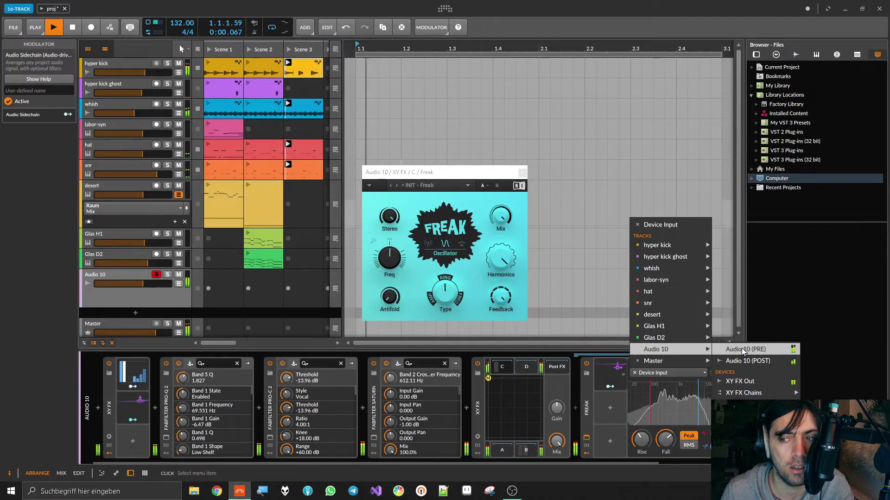
pyautogui.click(742, 348)
pyautogui.moveTo(710, 374); pyautogui.dragTo(710, 349)
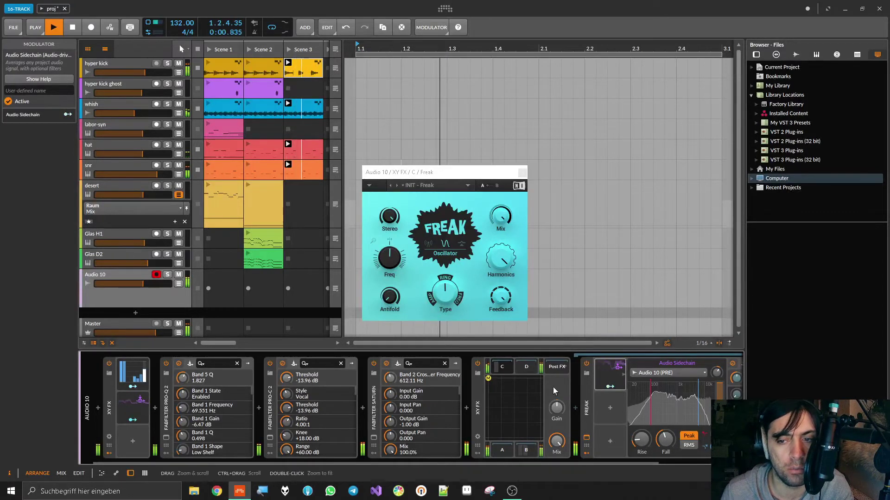
# - Assign the Audio Sidechain modulator to Freak's Freq parameter with positive modulation
pyautogui.doubleClick(477, 413)
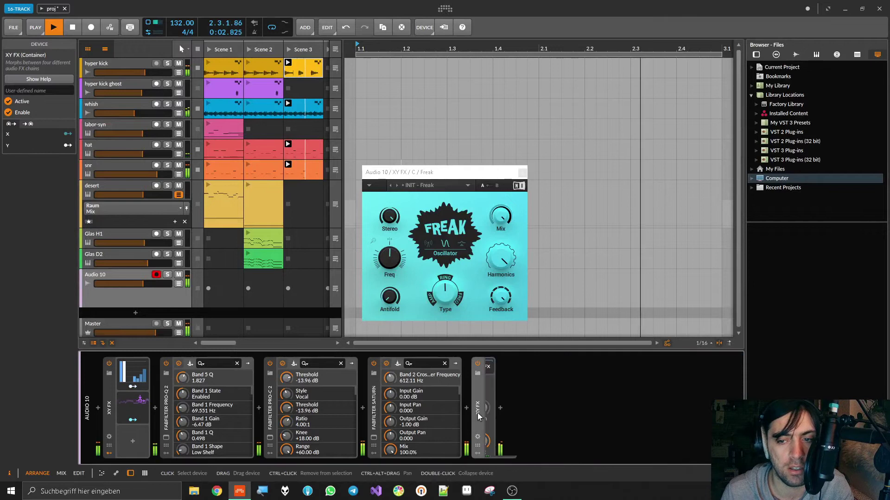
pyautogui.doubleClick(478, 412)
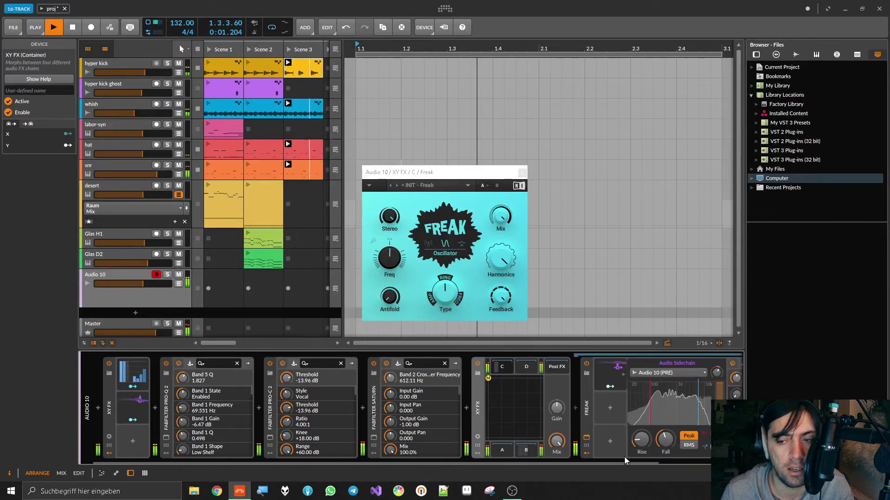
pyautogui.scroll(-3, 629, 460)
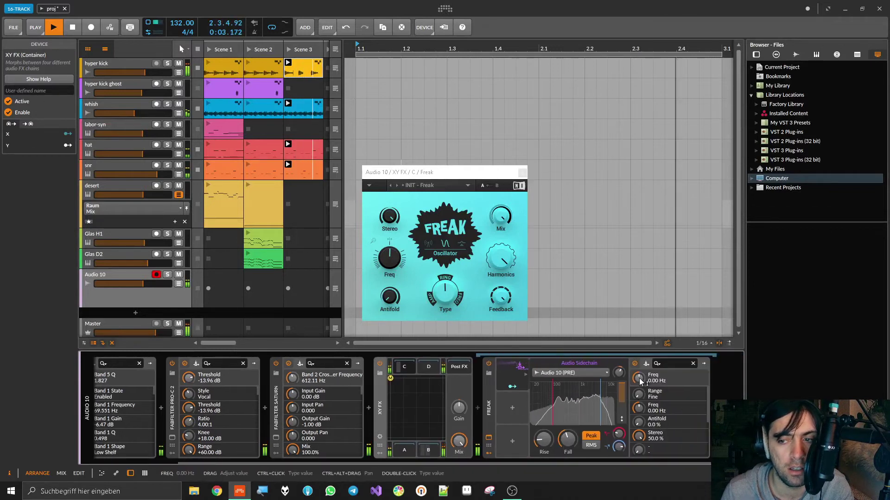
pyautogui.moveTo(639, 378); pyautogui.dragTo(638, 369)
pyautogui.click(512, 386)
# - Lengthen the Audio Sidechain's fall and widen its low and high cuts to cover nearly the full spectrum
pyautogui.moveTo(567, 439); pyautogui.dragTo(594, 397)
pyautogui.moveTo(587, 399); pyautogui.dragTo(515, 409)
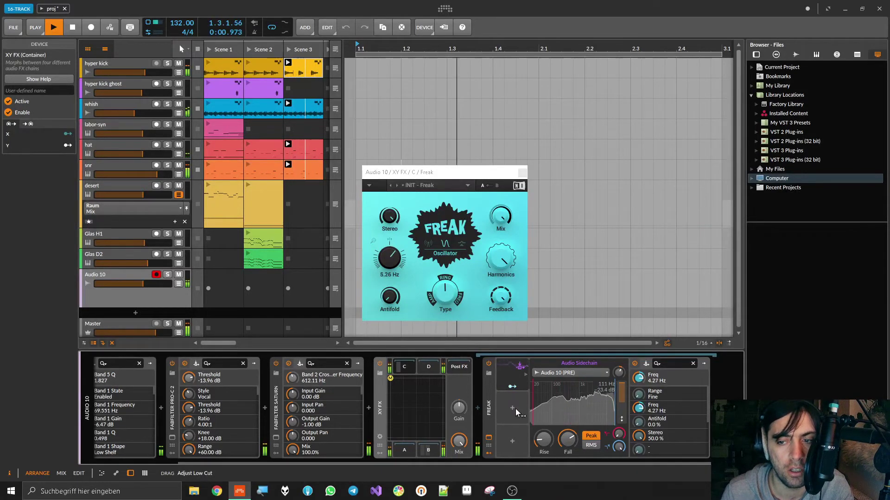
pyautogui.moveTo(587, 402); pyautogui.dragTo(572, 407)
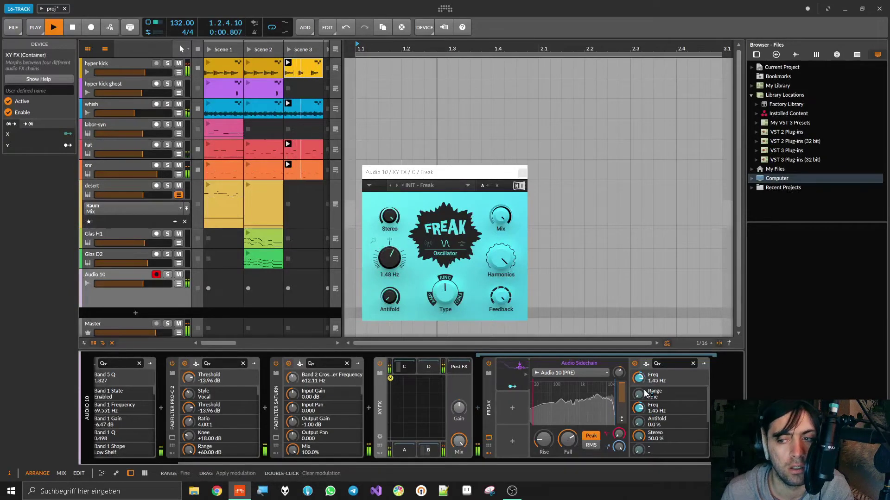
# - Adjust the Audio Sidechain's modulation of Freq to +0.23 and apply positive modulation to Antifold as well
pyautogui.moveTo(641, 413); pyautogui.dragTo(641, 406)
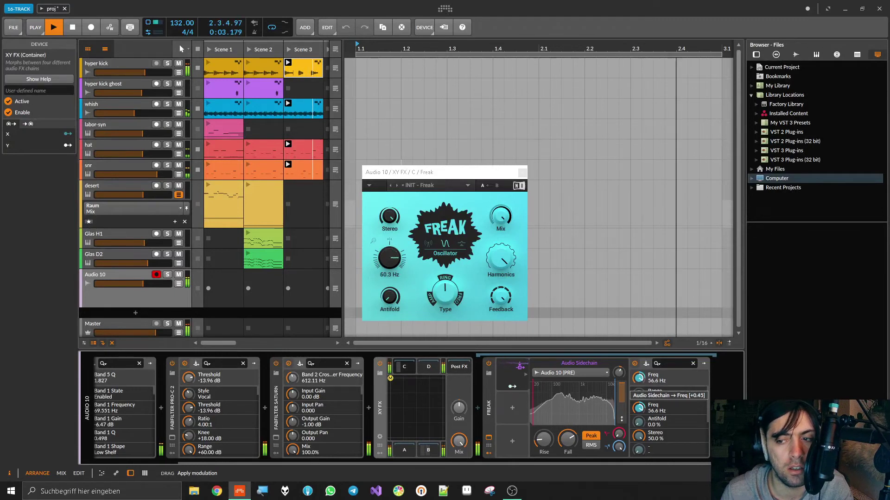
pyautogui.moveTo(640, 398)
pyautogui.mouseDown()
pyautogui.moveTo(638, 409)
pyautogui.moveTo(639, 390)
pyautogui.moveTo(638, 405)
pyautogui.mouseUp()
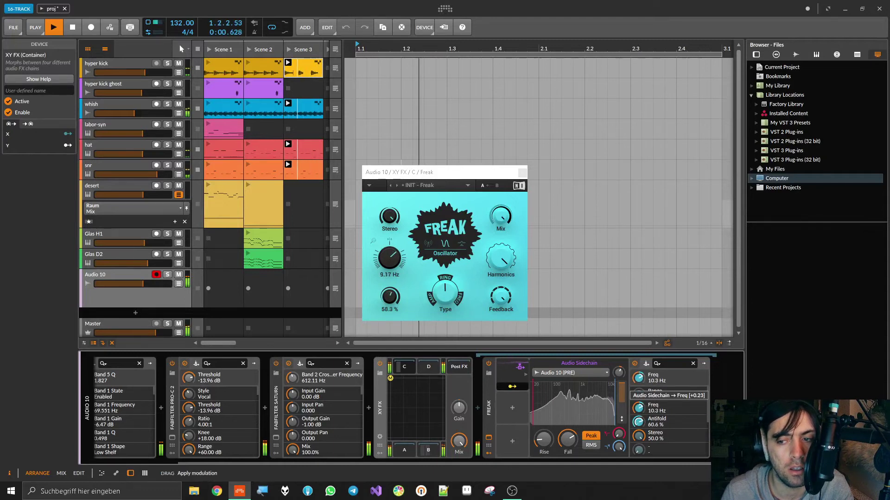
pyautogui.moveTo(640, 408); pyautogui.dragTo(640, 406)
pyautogui.moveTo(639, 422); pyautogui.dragTo(639, 416)
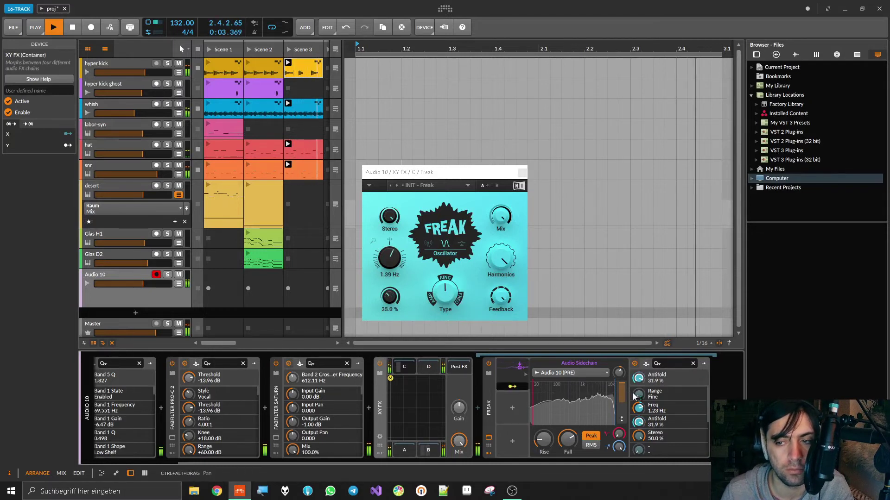
pyautogui.moveTo(707, 399)
pyautogui.mouseDown()
pyautogui.moveTo(705, 427)
pyautogui.moveTo(702, 402)
pyautogui.mouseUp()
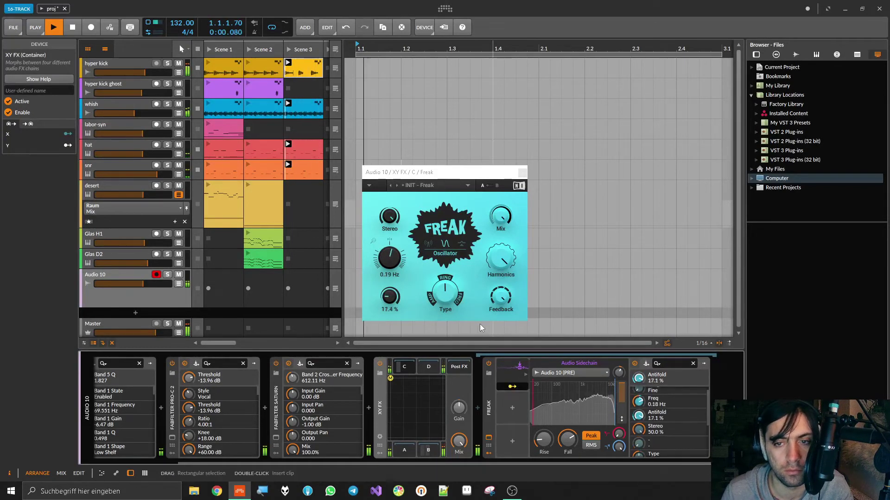
# - Switch Freak's frequency range to Coarse and set its Type to 100 %
pyautogui.click(390, 237)
pyautogui.click(392, 239)
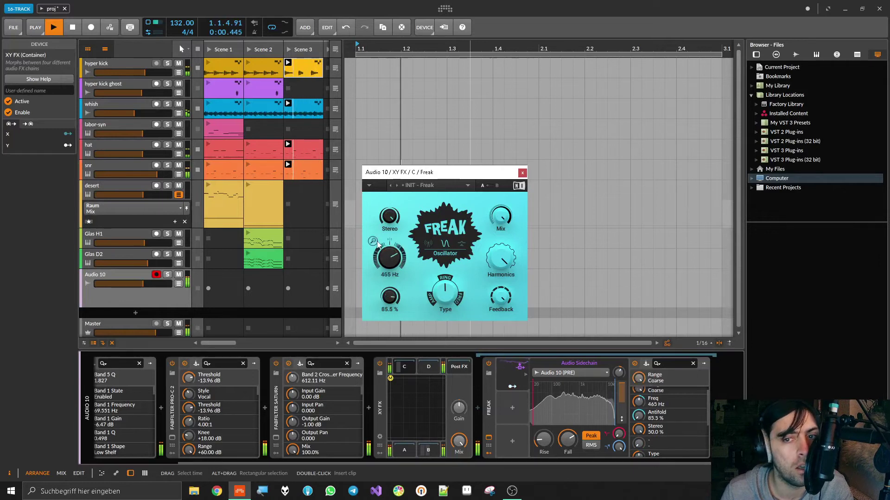
pyautogui.click(459, 300)
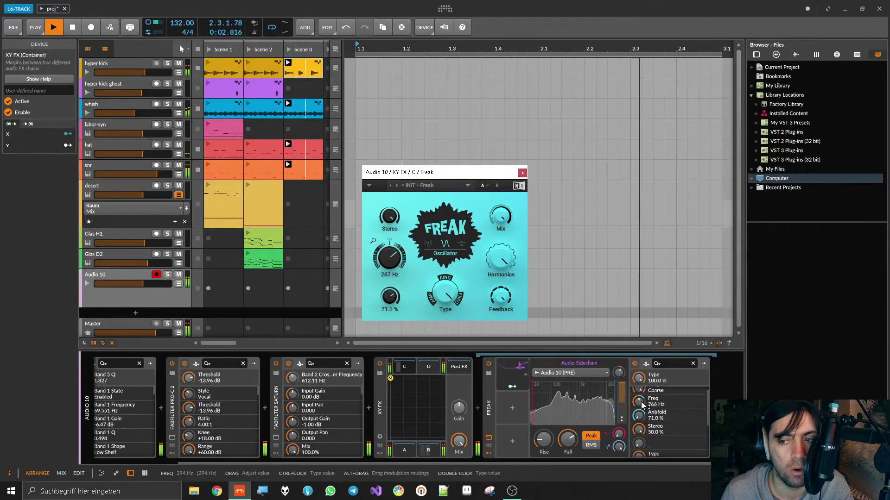
# - Lower Freak's base Freq value and increase the Audio Sidechain's positive modulation of Freq
pyautogui.moveTo(642, 401); pyautogui.dragTo(642, 417)
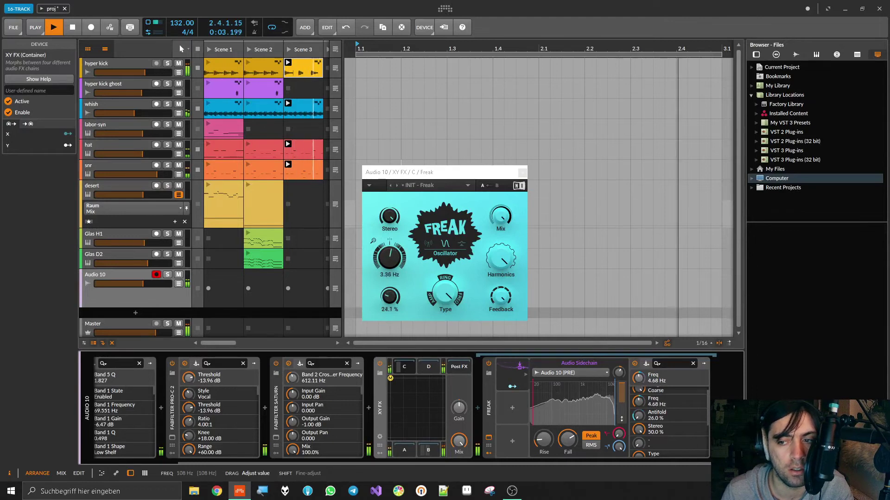
pyautogui.scroll(1, 707, 407)
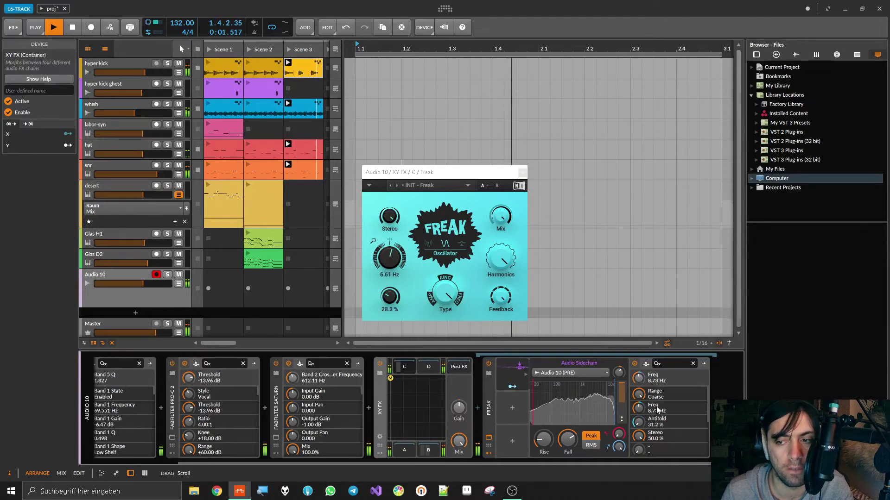
pyautogui.click(512, 387)
pyautogui.moveTo(639, 378); pyautogui.dragTo(639, 366)
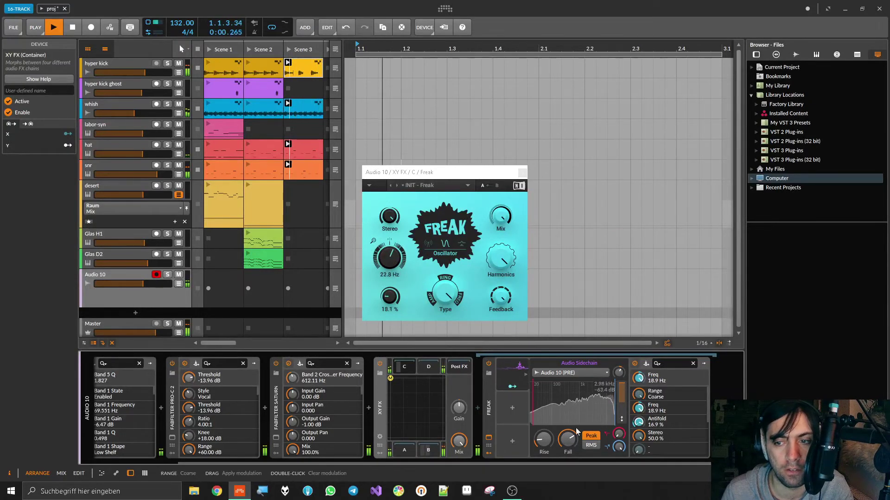
# - Reduce the Audio Sidechain's modulation of Freq to +0.12 and shorten the modulator's rise and fall
pyautogui.moveTo(544, 438)
pyautogui.mouseDown()
pyautogui.moveTo(544, 418)
pyautogui.moveTo(544, 432)
pyautogui.mouseUp()
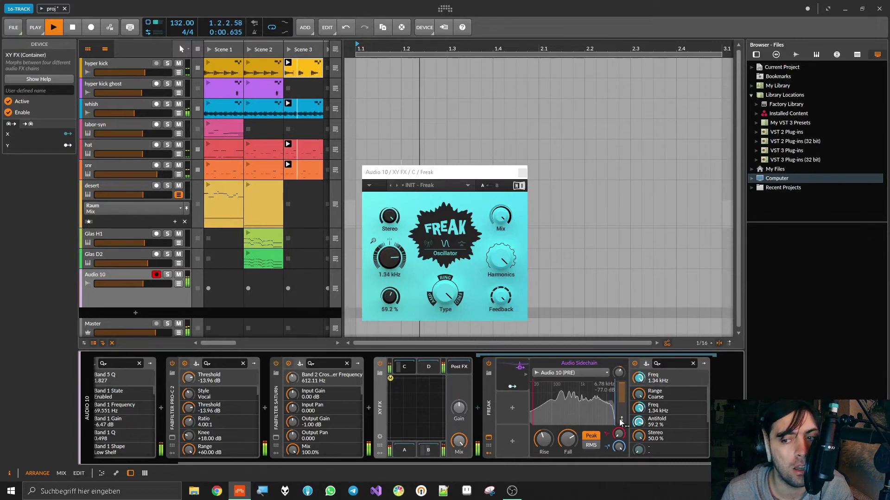
pyautogui.moveTo(639, 410); pyautogui.dragTo(639, 409)
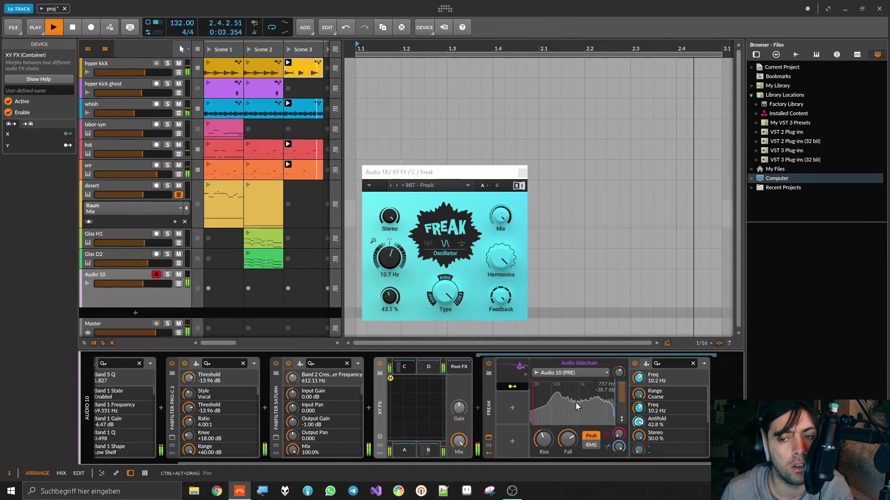
pyautogui.moveTo(544, 439); pyautogui.dragTo(571, 438)
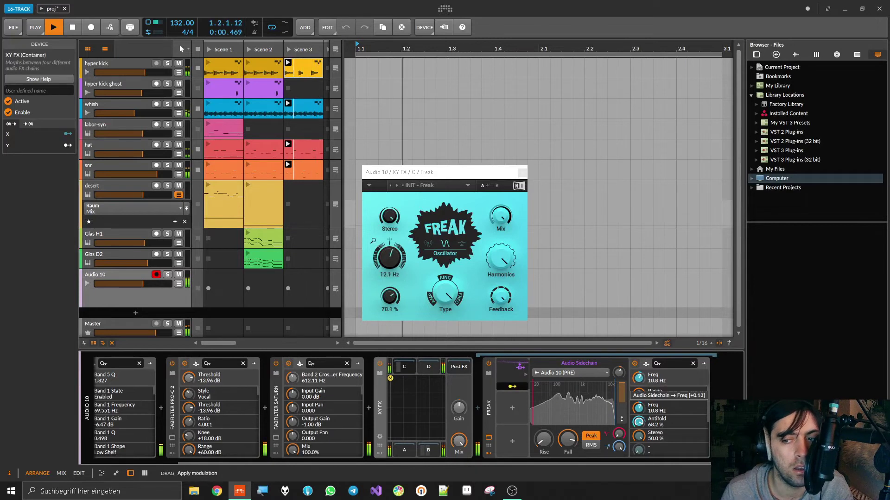
pyautogui.moveTo(544, 439); pyautogui.dragTo(568, 486)
pyautogui.moveTo(568, 439); pyautogui.dragTo(543, 448)
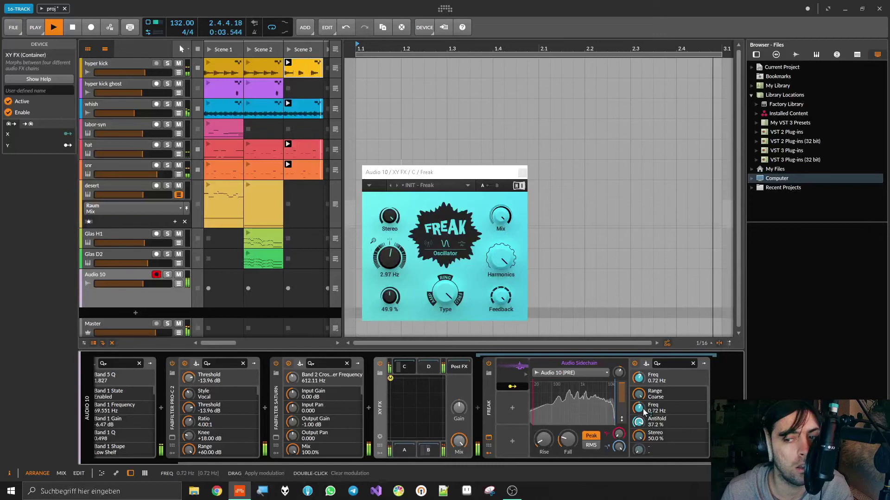
# - Raise the Audio Sidechain's modulation of Freq to +0.40 and fine-tune its rise
pyautogui.moveTo(642, 414); pyautogui.dragTo(641, 405)
pyautogui.moveTo(536, 440); pyautogui.dragTo(543, 434)
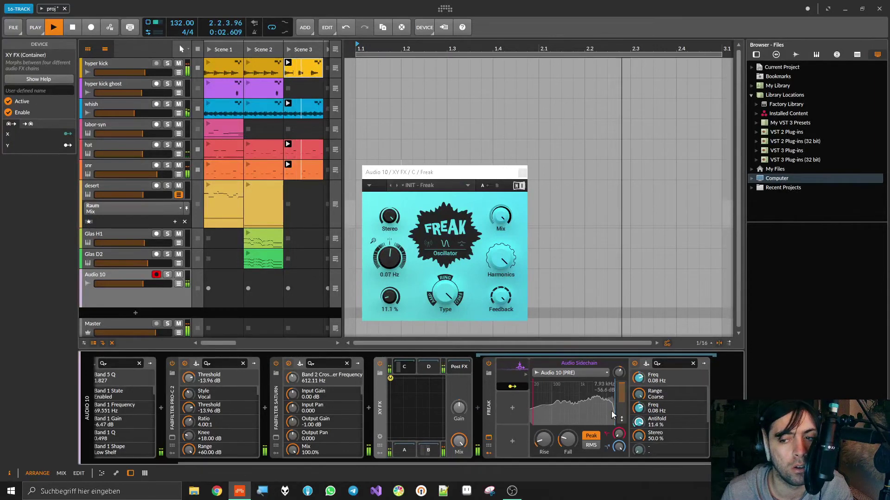
pyautogui.moveTo(639, 409); pyautogui.dragTo(639, 406)
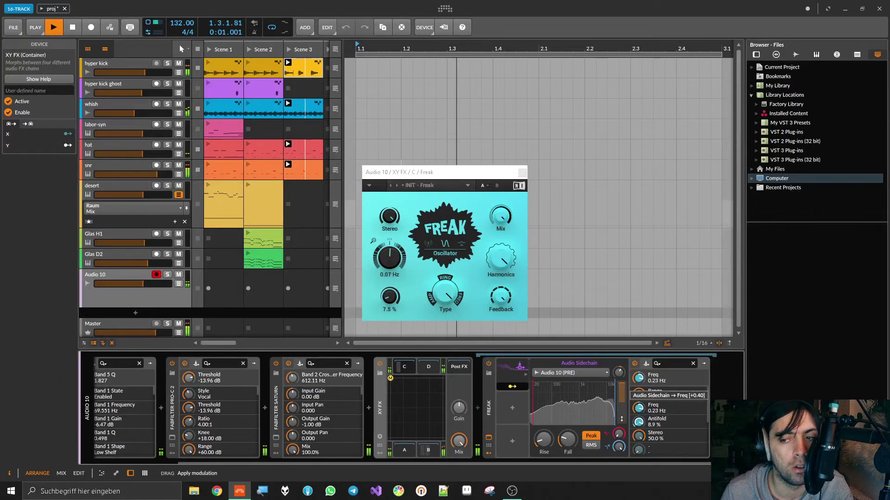
# - Switch Freak's Audio Sidechain to RMS detection with a longer fall and a rise of 3.98 ms
pyautogui.click(512, 387)
pyautogui.moveTo(567, 439); pyautogui.dragTo(568, 397)
pyautogui.click(590, 444)
pyautogui.moveTo(543, 439); pyautogui.dragTo(543, 432)
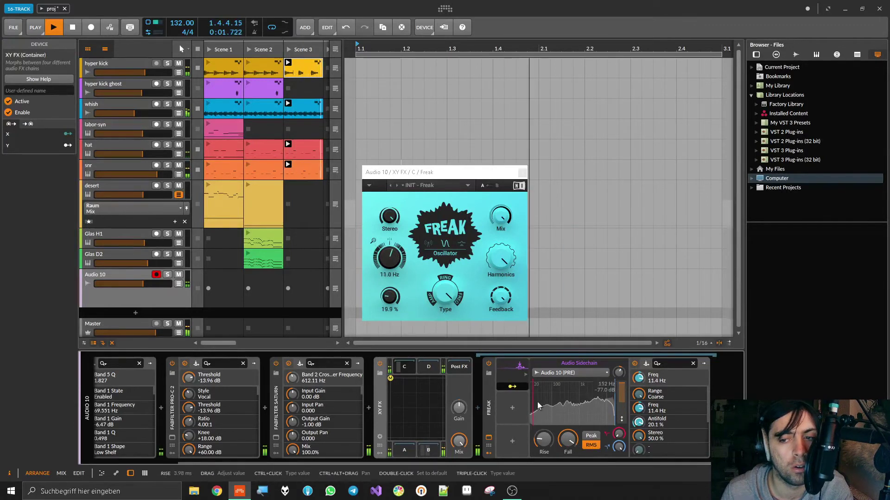
pyautogui.click(512, 388)
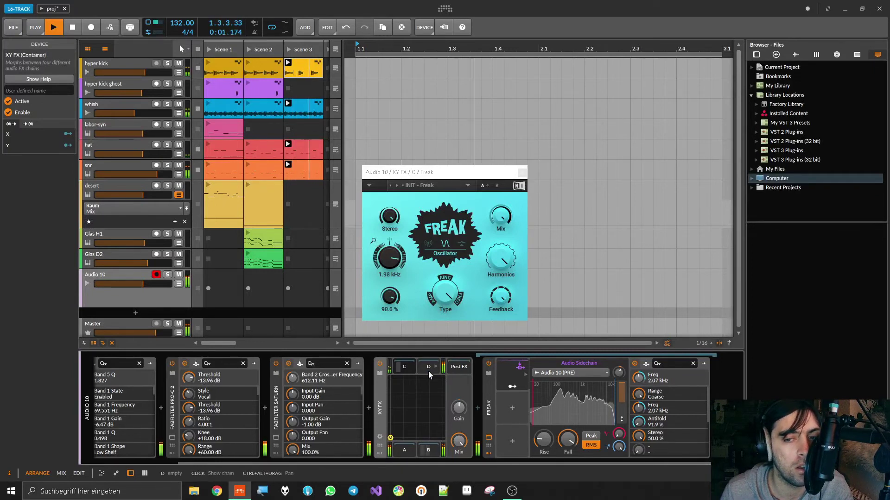
# - Move the second XY FX's morph point to the chain C corner and add an Audio Sidechain modulator to that XY FX
pyautogui.click(489, 453)
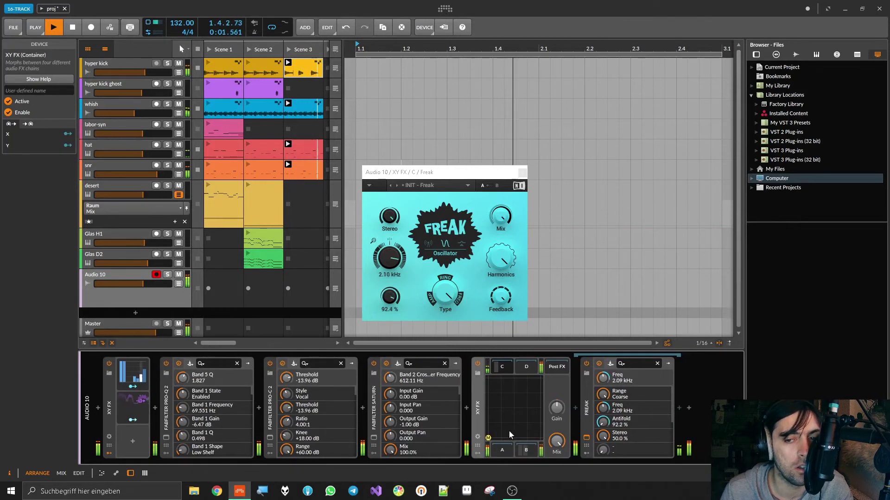
pyautogui.moveTo(489, 437); pyautogui.dragTo(489, 378)
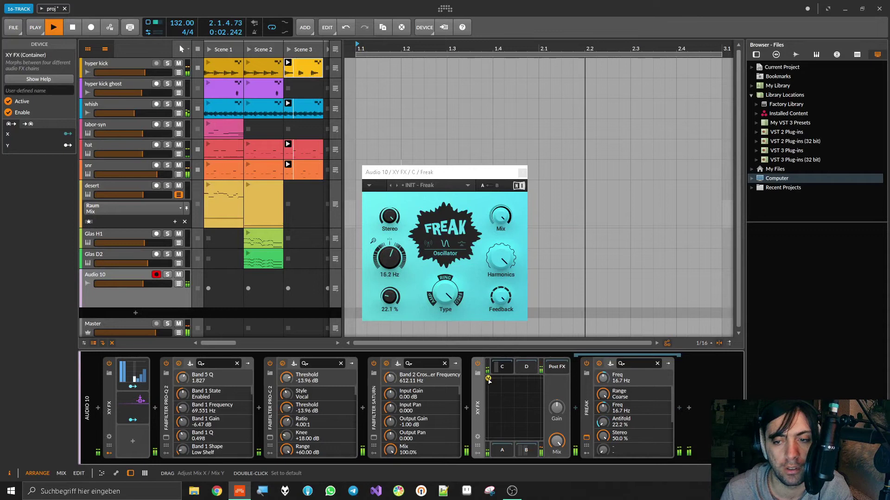
pyautogui.click(483, 453)
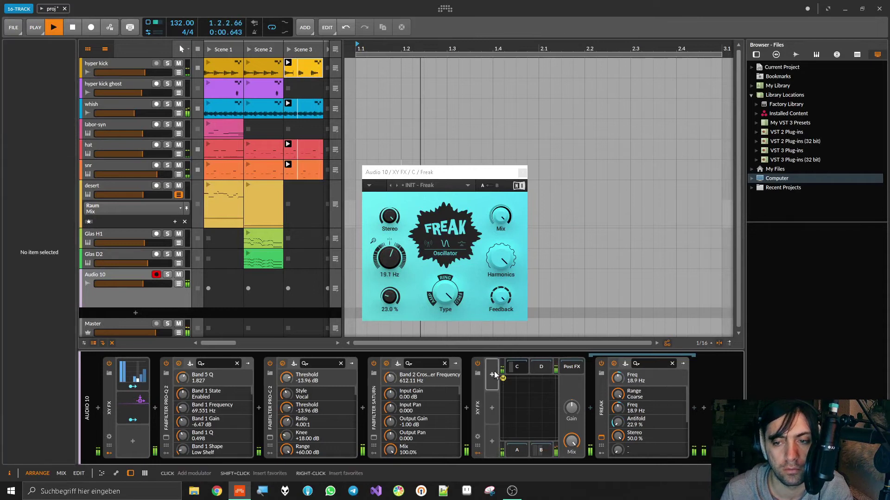
pyautogui.click(492, 374)
pyautogui.doubleClick(505, 76)
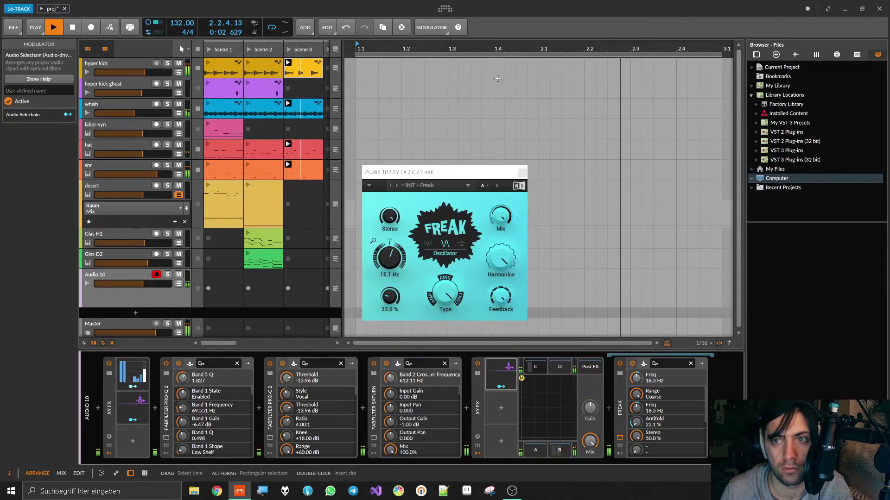
# - Close Freak's plug-in window and collapse the Freak device in the chain
pyautogui.click(519, 172)
pyautogui.doubleClick(616, 393)
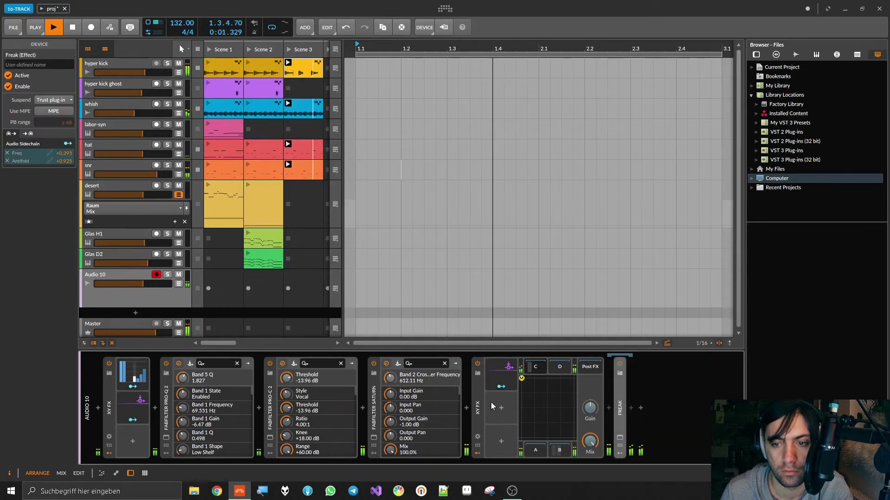
# - Reveal the XY FX's X and Y controls and map its Audio Sidechain to Y with -1.000 modulation
pyautogui.click(478, 438)
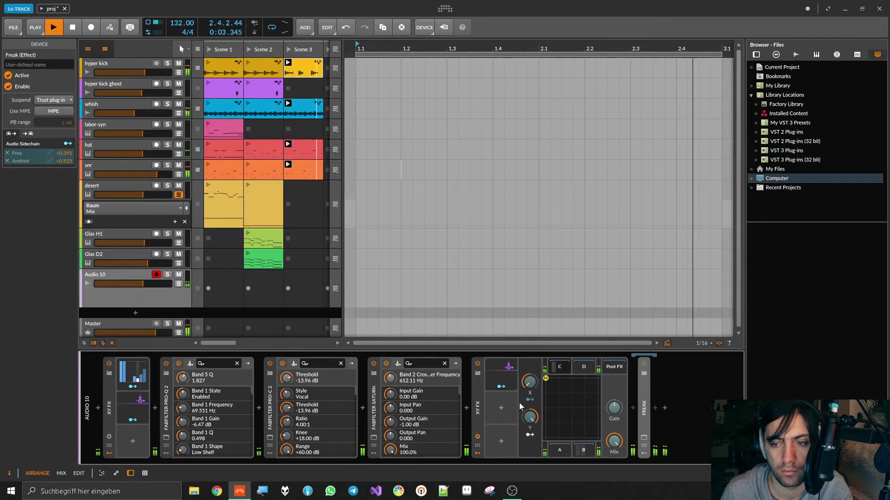
pyautogui.moveTo(533, 419); pyautogui.dragTo(534, 415)
pyautogui.click(501, 387)
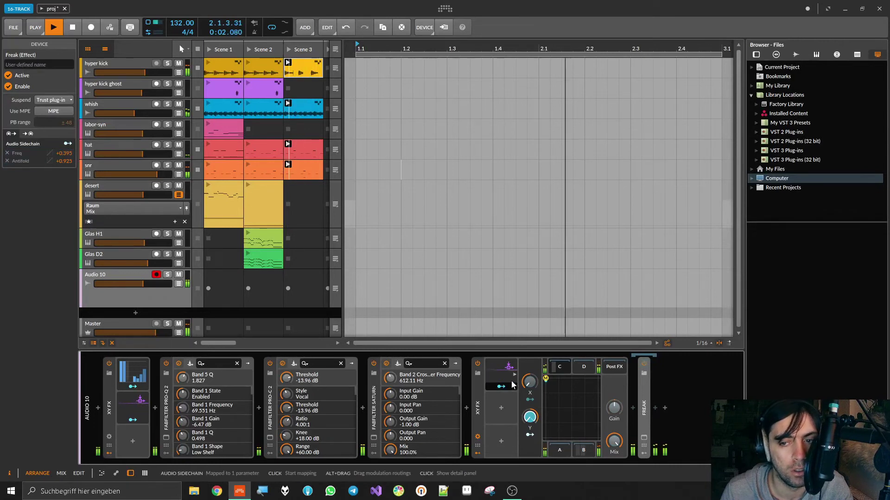
# - Set the XY FX's Audio Sidechain source to Audio 10 (PRE) and raise its gain to +20.3 dB
pyautogui.click(501, 370)
pyautogui.click(574, 372)
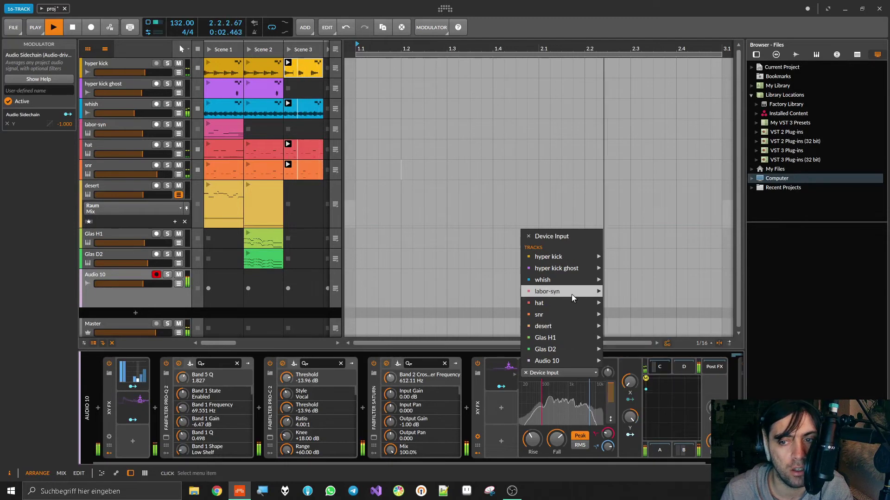
pyautogui.moveTo(563, 361)
pyautogui.click(623, 361)
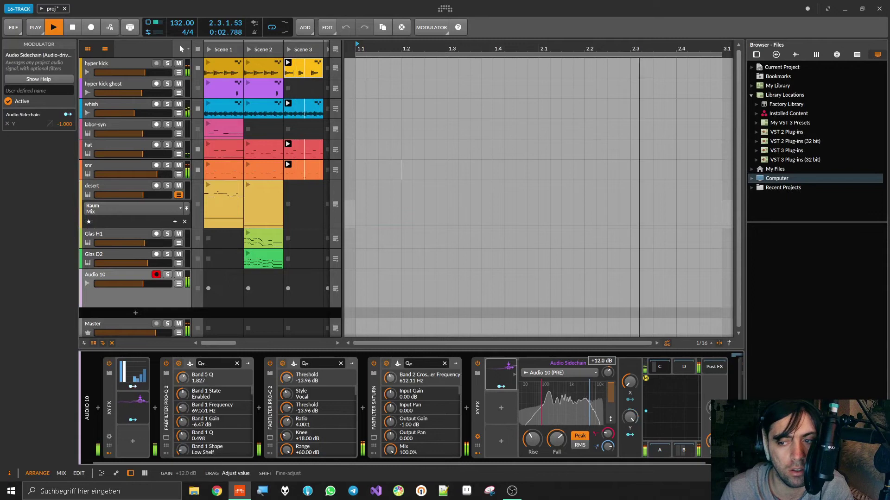
pyautogui.moveTo(607, 372); pyautogui.dragTo(607, 341)
pyautogui.moveTo(607, 372); pyautogui.dragTo(607, 375)
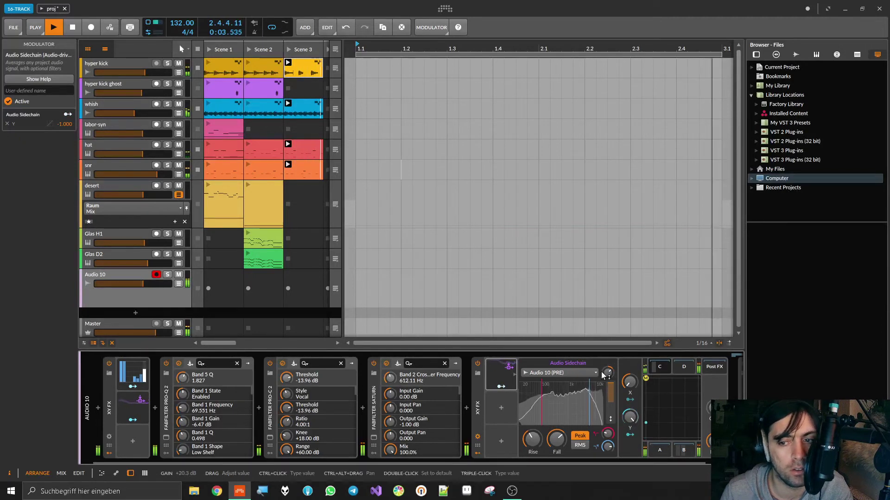
# - Switch the XY FX's Audio Sidechain to RMS, widen its low and high cuts to nearly the full spectrum, and reduce its gain
pyautogui.click(578, 445)
pyautogui.moveTo(543, 399); pyautogui.dragTo(508, 390)
pyautogui.moveTo(592, 406); pyautogui.dragTo(602, 402)
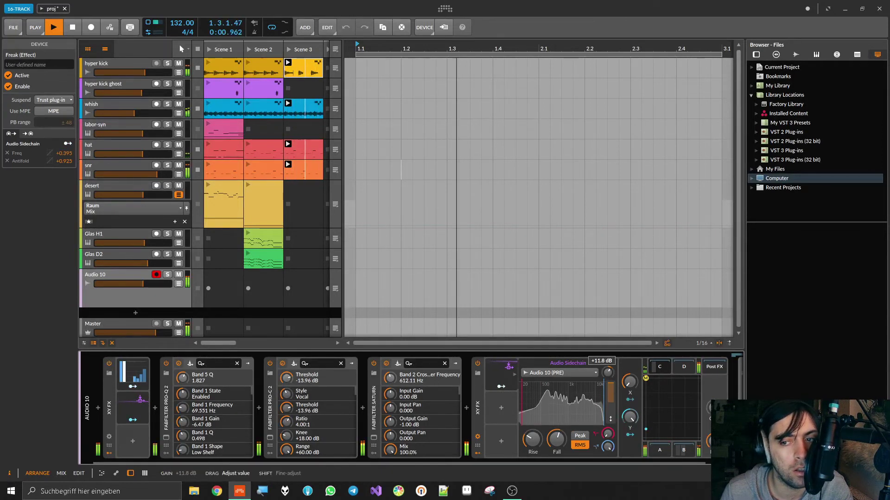
pyautogui.moveTo(607, 372); pyautogui.dragTo(606, 374)
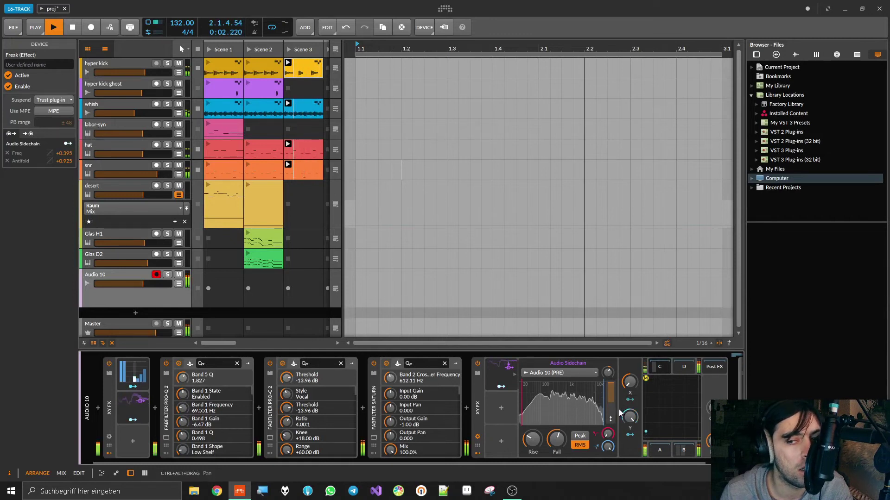
# - Try modulating Mix X with the Audio Sidechain at +0.21 and +0.01, and delete that modulation routing
pyautogui.click(502, 408)
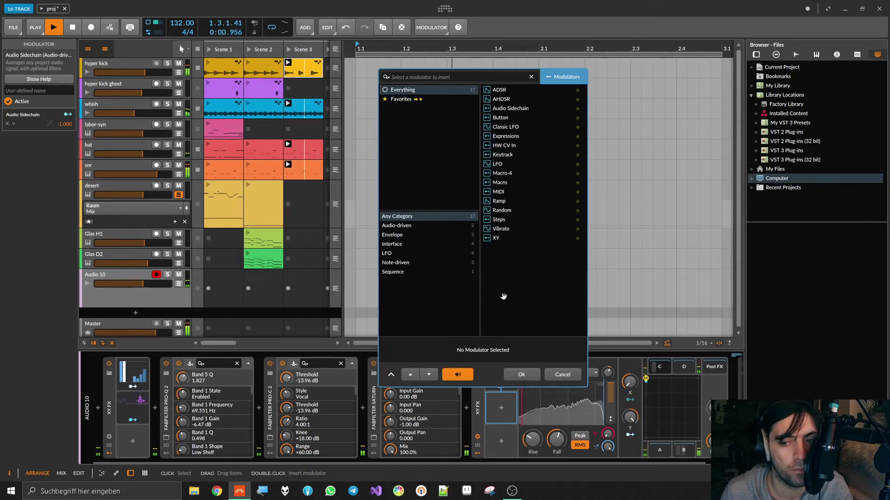
pyautogui.click(554, 378)
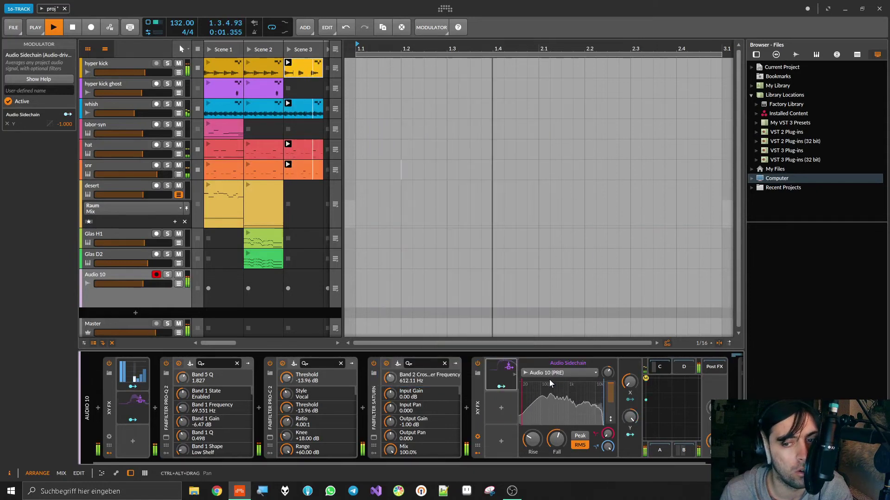
pyautogui.click(501, 386)
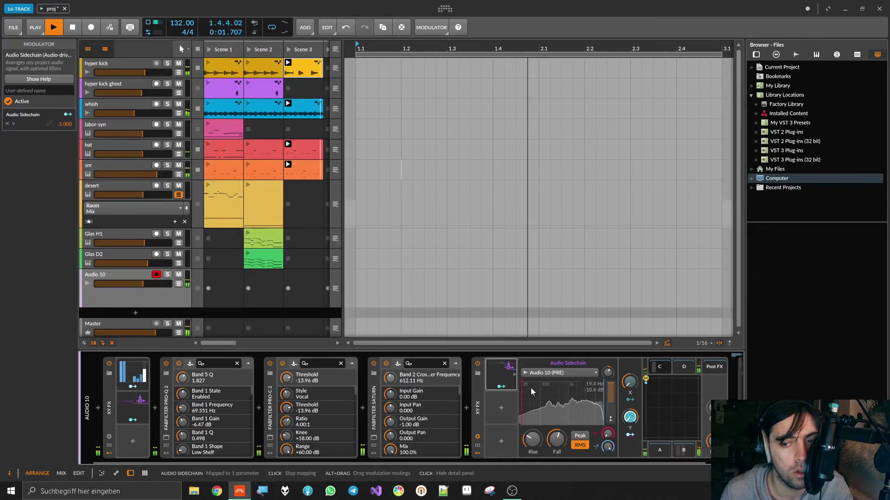
pyautogui.moveTo(630, 381); pyautogui.dragTo(630, 358)
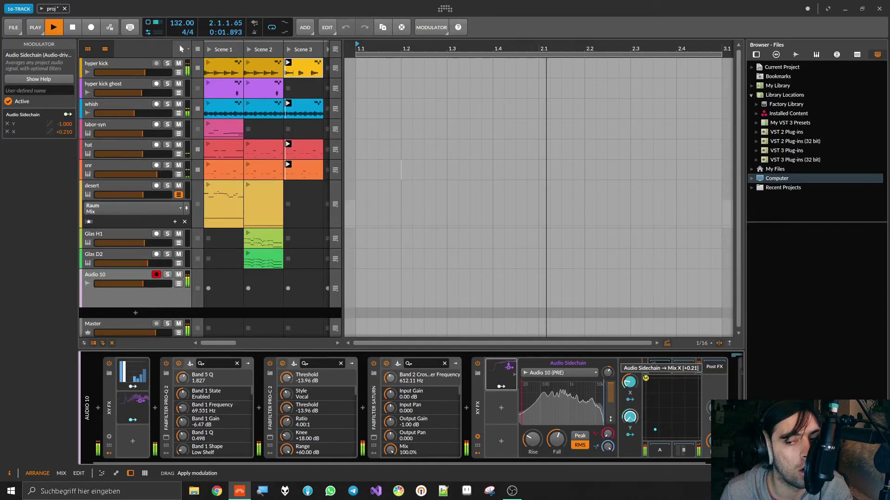
pyautogui.moveTo(630, 382)
pyautogui.mouseDown()
pyautogui.moveTo(629, 392)
pyautogui.moveTo(630, 382)
pyautogui.mouseUp()
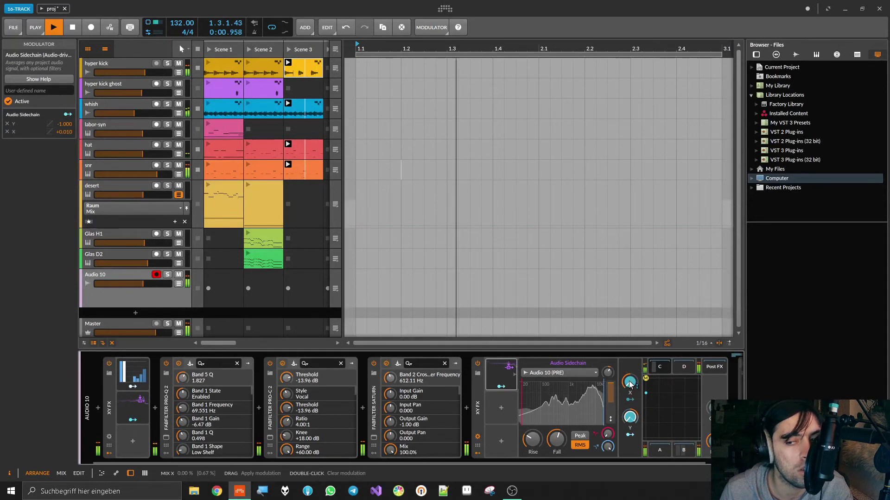
pyautogui.rightClick(632, 385)
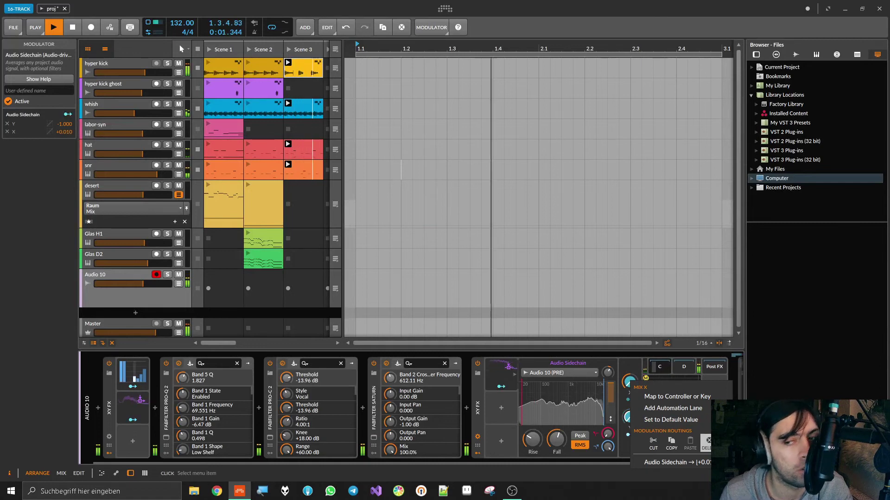
pyautogui.click(707, 443)
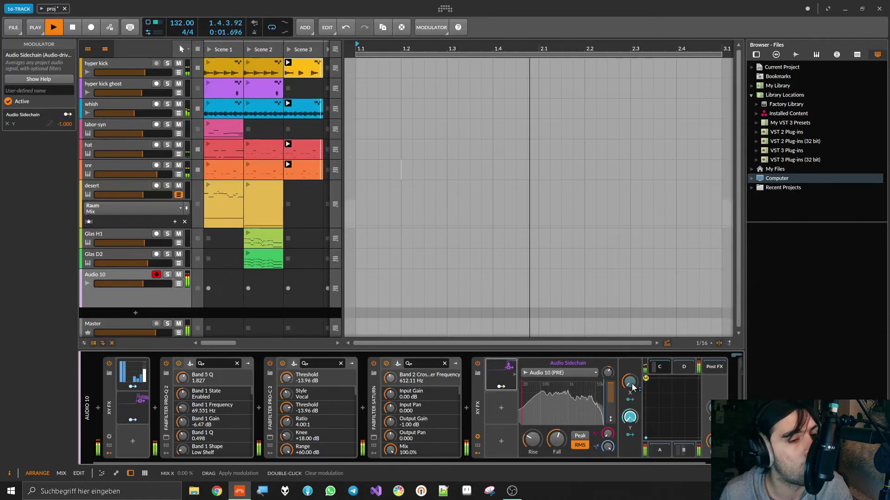
# - Reassign the Audio Sidechain to Mix X, settling on slight negative modulation with the base X value at about 50 %
pyautogui.moveTo(633, 387)
pyautogui.mouseDown()
pyautogui.moveTo(633, 352)
pyautogui.moveTo(633, 412)
pyautogui.moveTo(631, 387)
pyautogui.mouseUp()
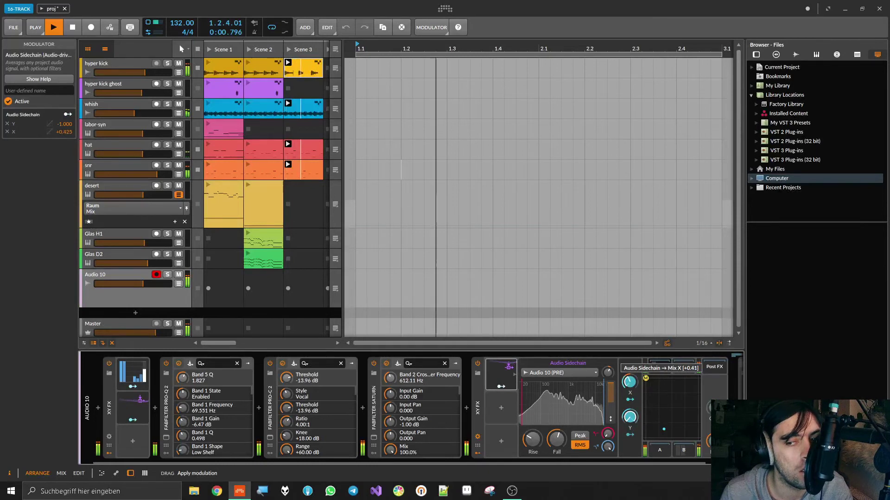
pyautogui.moveTo(630, 388); pyautogui.dragTo(633, 386)
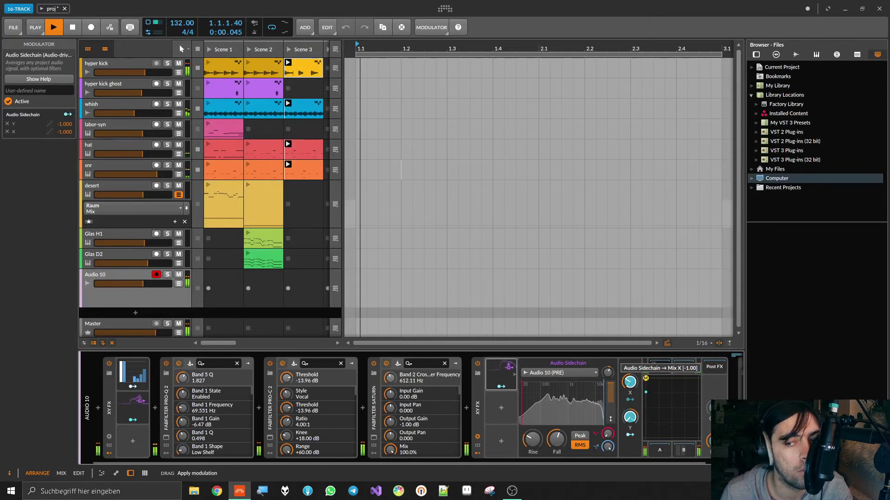
pyautogui.rightClick(633, 386)
pyautogui.click(658, 425)
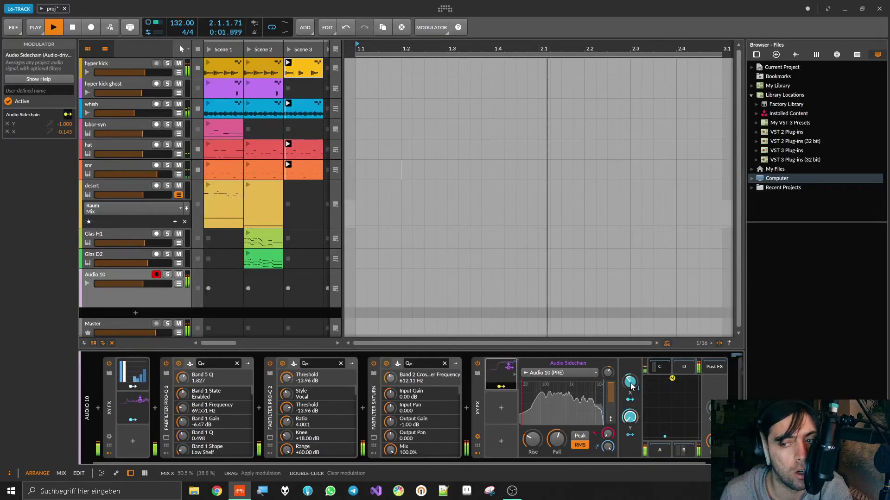
# - Lower the second XY FX's base X value to its minimum and set the Audio Sidechain's modulation of X to +0.470
pyautogui.moveTo(633, 386)
pyautogui.mouseDown()
pyautogui.moveTo(633, 395)
pyautogui.moveTo(627, 390)
pyautogui.mouseUp()
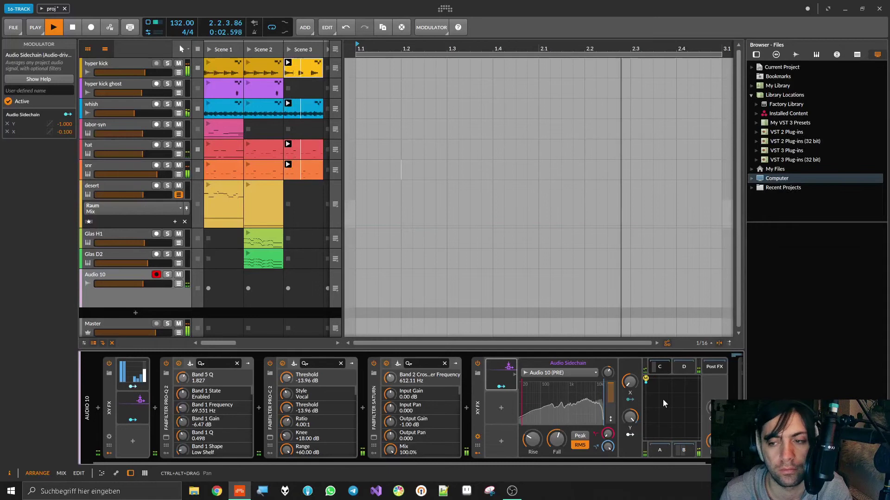
pyautogui.moveTo(621, 463); pyautogui.dragTo(734, 462)
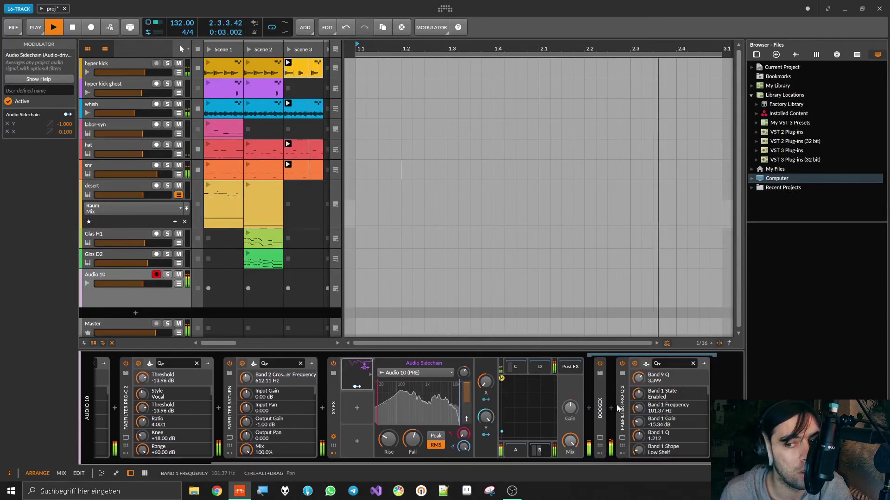
pyautogui.click(599, 408)
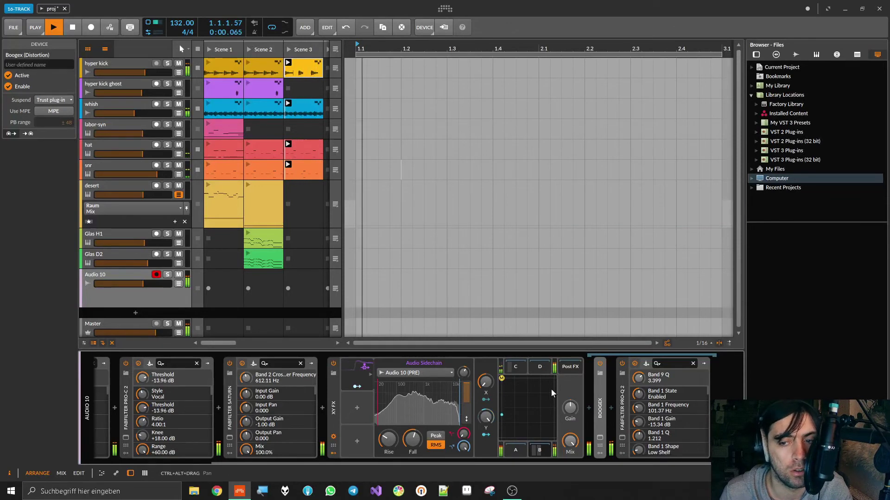
pyautogui.click(358, 386)
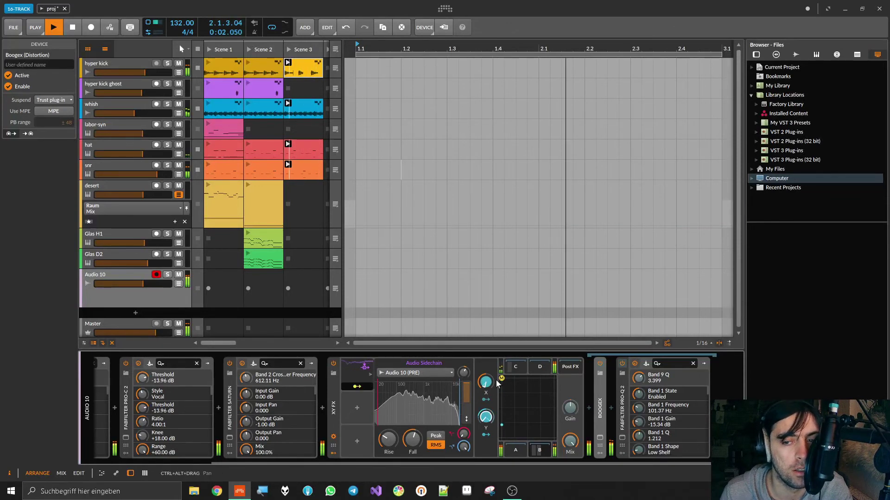
pyautogui.moveTo(483, 382)
pyautogui.mouseDown()
pyautogui.moveTo(484, 357)
pyautogui.moveTo(484, 364)
pyautogui.mouseUp()
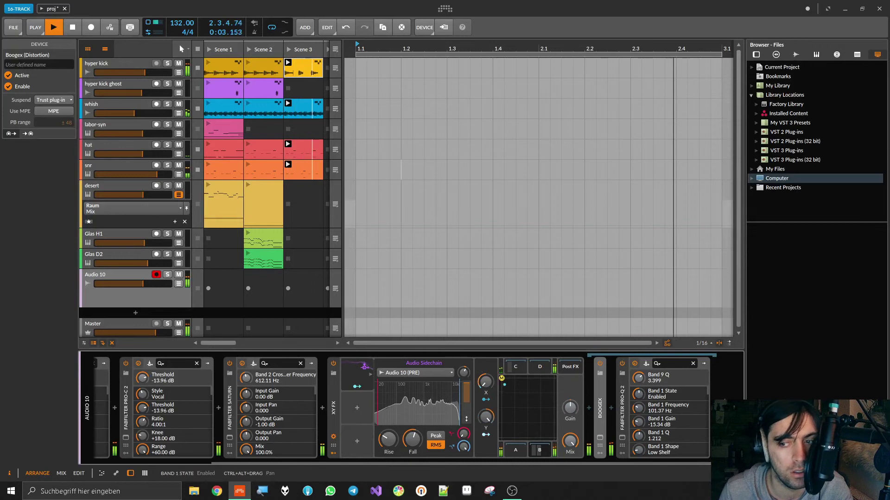
# - Collapse the Pro-Q 2 after Boogex, then hide the second XY FX's layer chain, controls and modulators
pyautogui.click(623, 406)
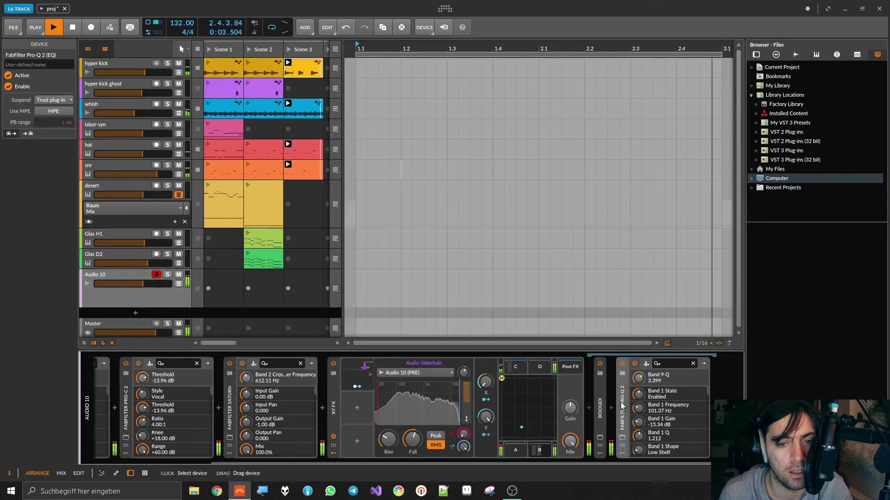
pyautogui.doubleClick(623, 406)
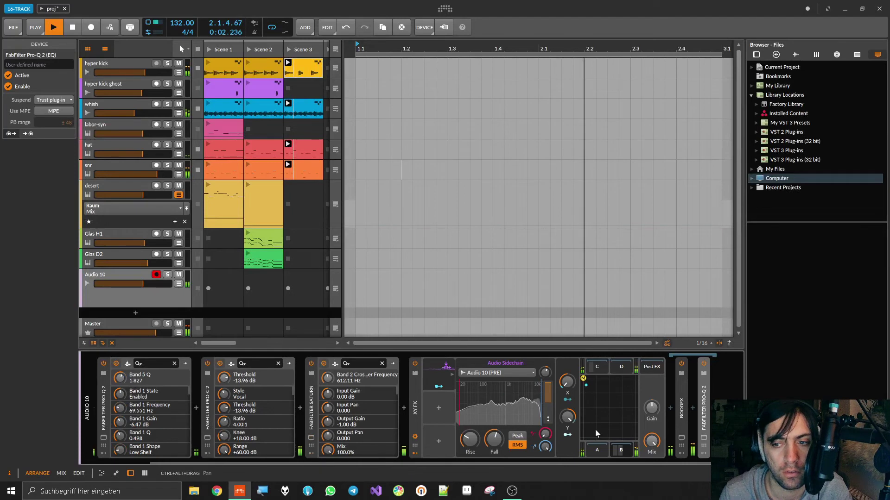
pyautogui.click(597, 449)
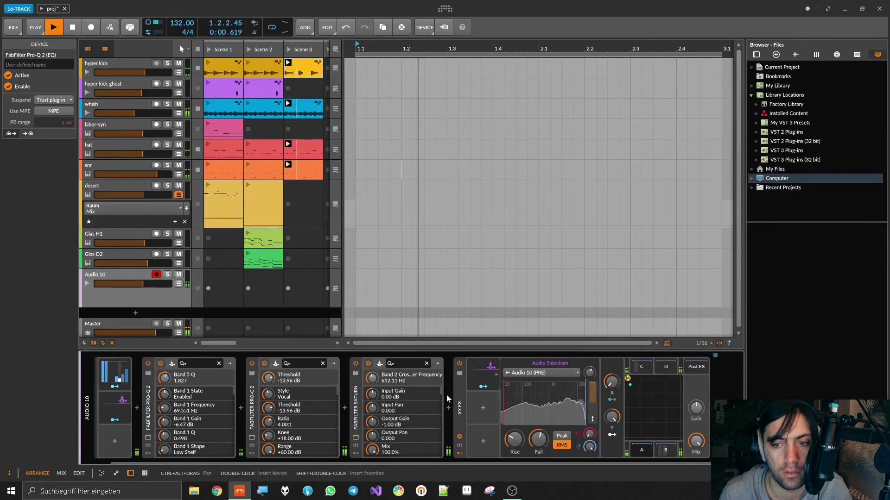
pyautogui.click(460, 437)
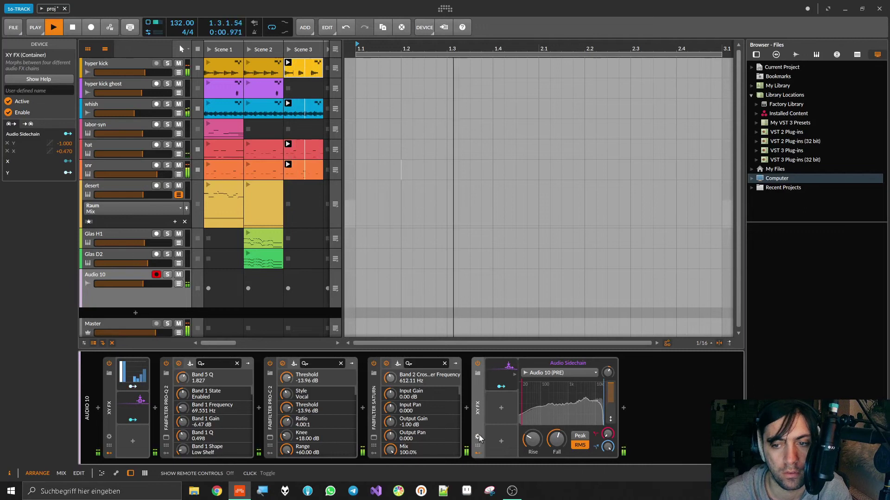
pyautogui.click(478, 453)
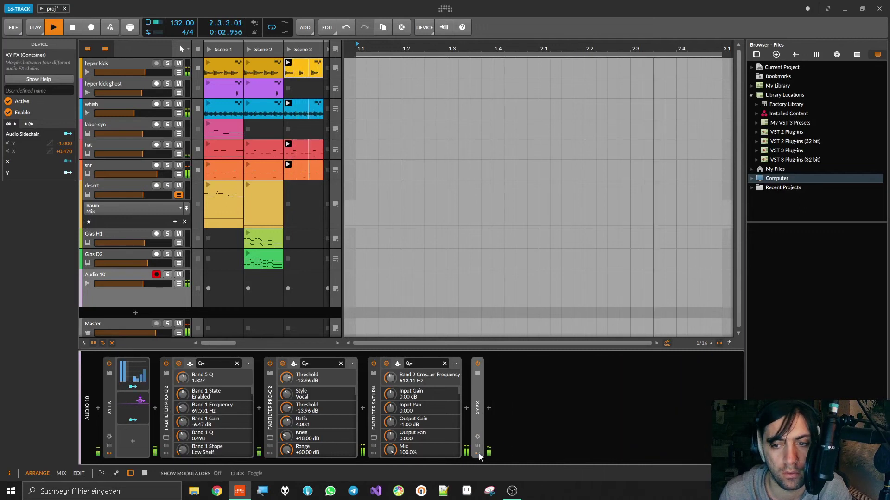
# - Collapse the main chain's Pro-C 2 and Pro-Q 2, and leave the first XY FX collapsed
pyautogui.doubleClick(268, 409)
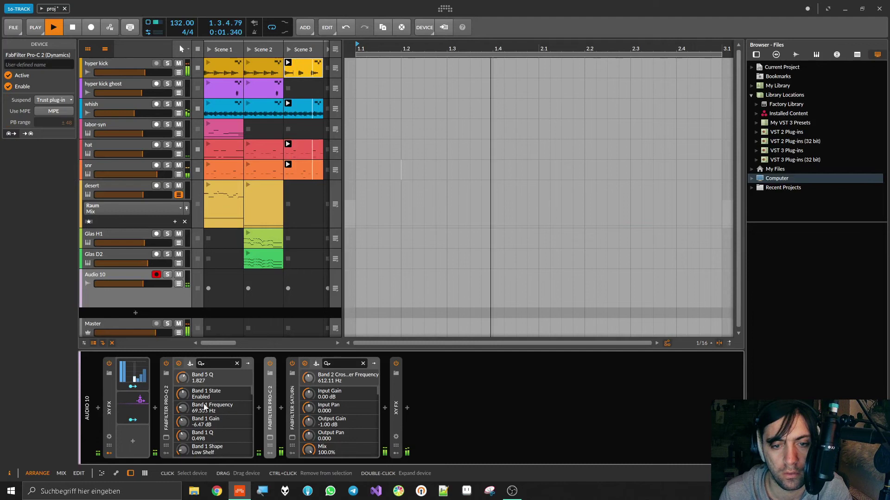
pyautogui.doubleClick(164, 407)
pyautogui.doubleClick(112, 409)
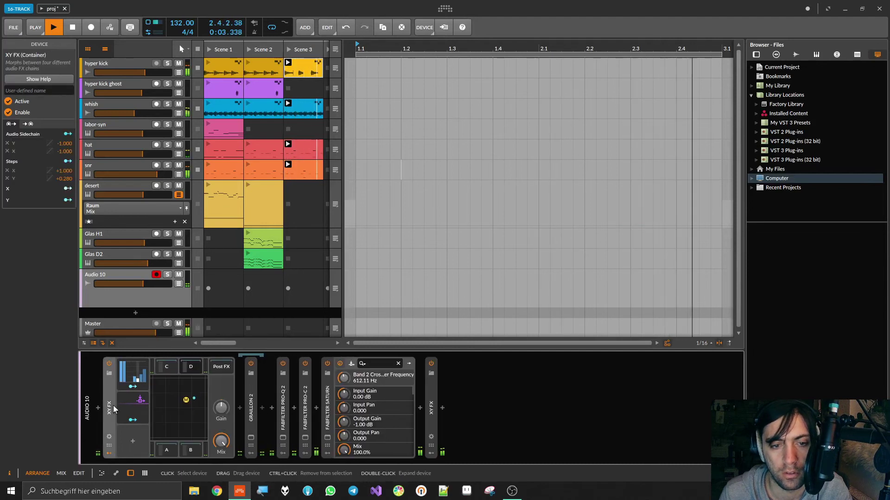
pyautogui.doubleClick(111, 409)
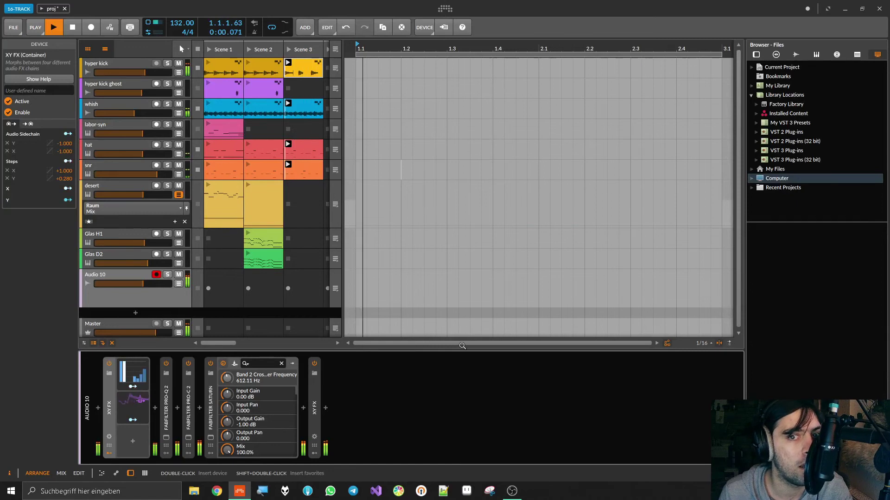
# - Save the project and collapse the FabFilter Saturn device on Audio 10
pyautogui.scroll(2, 438, 264)
pyautogui.scroll(-3, 437, 261)
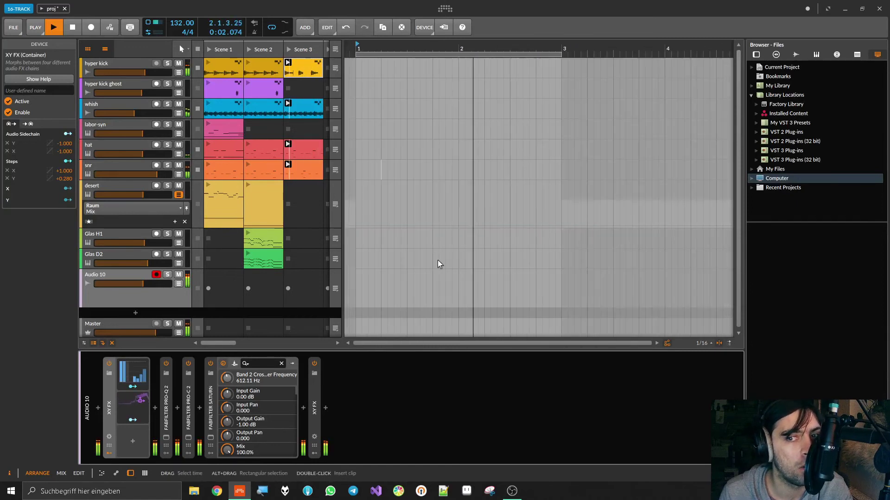
pyautogui.hotkey('ctrl', 's')
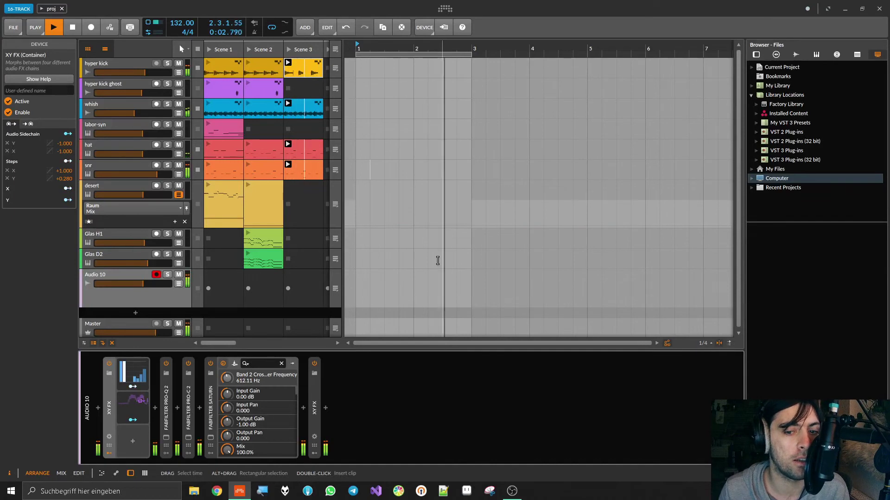
pyautogui.doubleClick(207, 401)
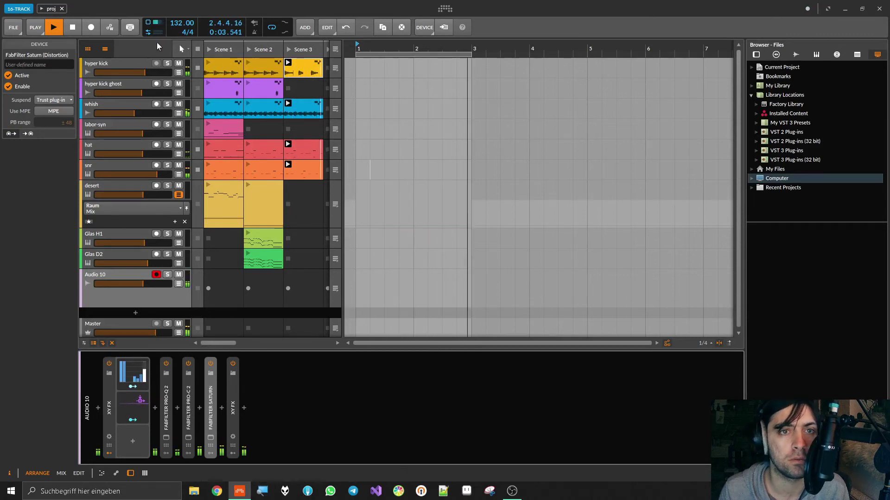
# - Try recording the performance into the arranger and delete the recorded Audio 10 clips
pyautogui.click(93, 30)
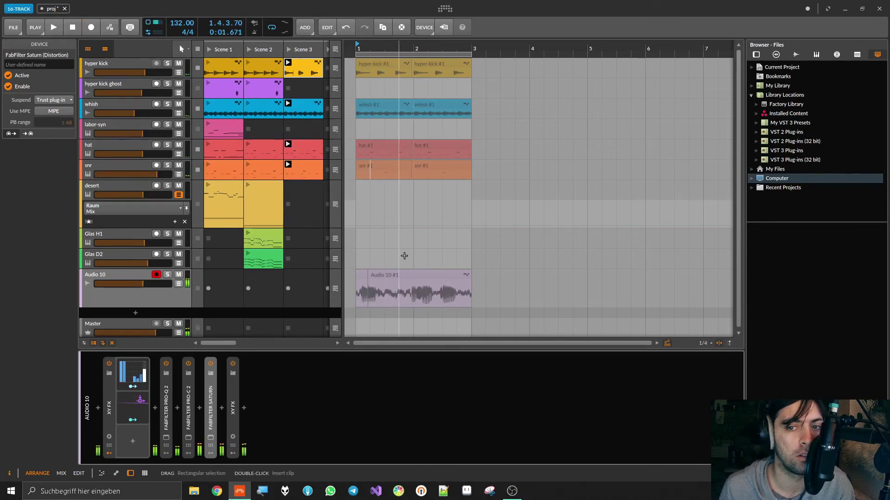
pyautogui.click(411, 271)
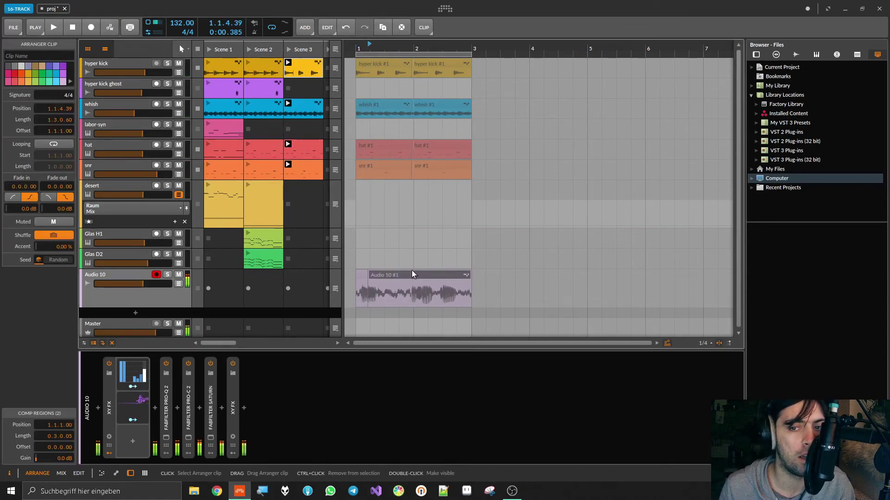
pyautogui.click(359, 274)
pyautogui.press('Delete')
pyautogui.click(378, 277)
pyautogui.press('Delete')
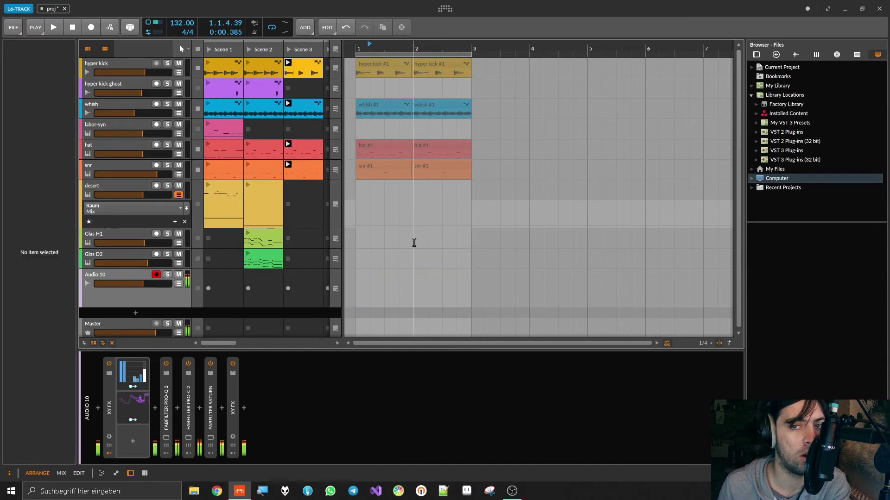
# - Delete the recorded hyper kick, whish, hat and snr clips from the arranger
pyautogui.moveTo(464, 213); pyautogui.dragTo(352, 34)
pyautogui.press('Delete')
pyautogui.moveTo(501, 223); pyautogui.dragTo(414, 58)
pyautogui.press('Delete')
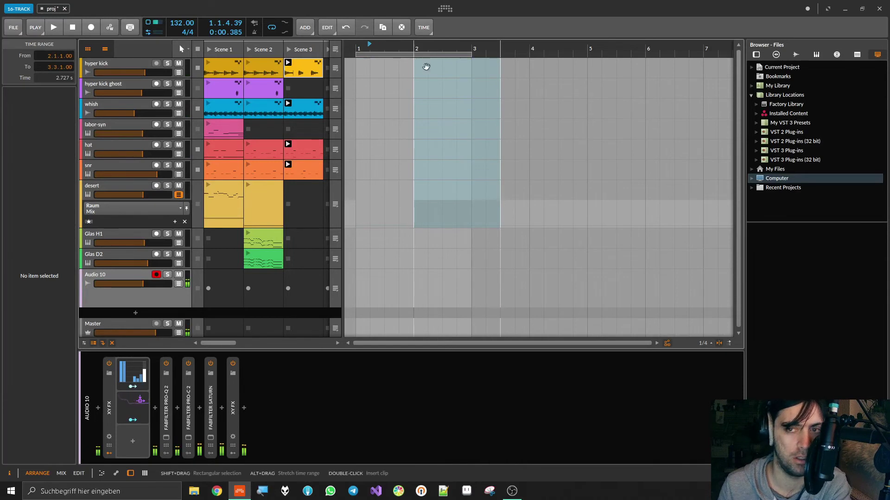
# - Extend the arranger loop region, starting at bar 1, to a length of 192 bars
pyautogui.scroll(-5, 385, 86)
pyautogui.scroll(-3, 385, 86)
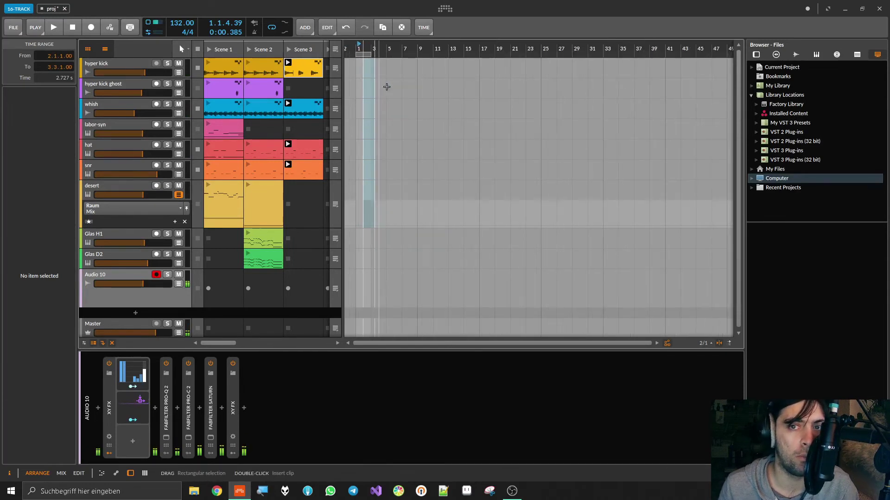
pyautogui.click(389, 54)
pyautogui.moveTo(391, 55); pyautogui.dragTo(712, 77)
pyautogui.scroll(-5, 583, 97)
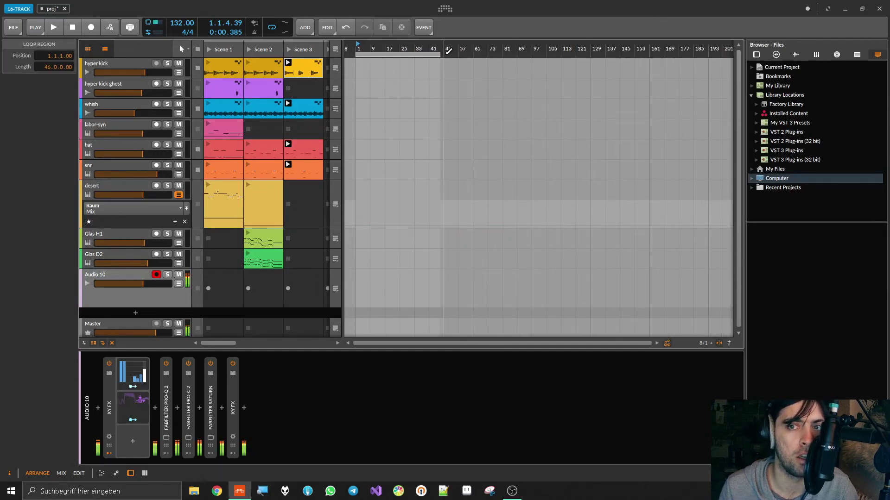
pyautogui.moveTo(444, 52); pyautogui.dragTo(704, 92)
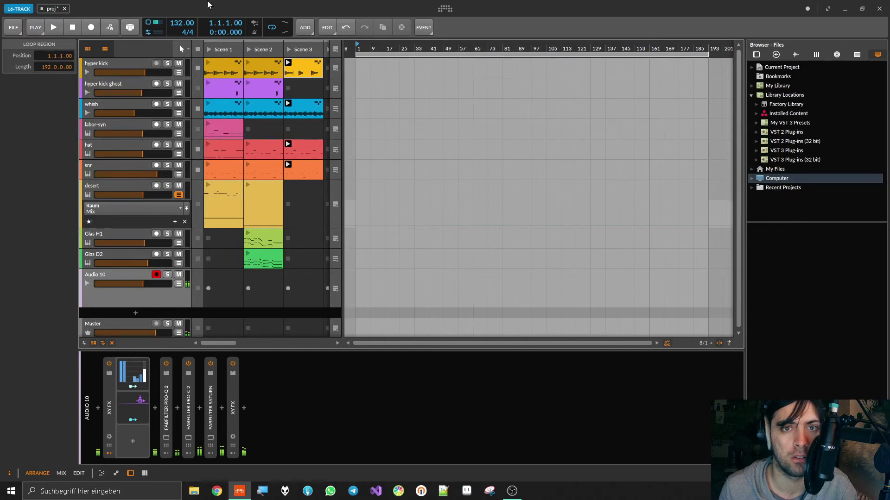
# - Record the Scene 3 clips and the Audio 10 voice into the arranger for about 50 bars from bar 1
pyautogui.click(93, 29)
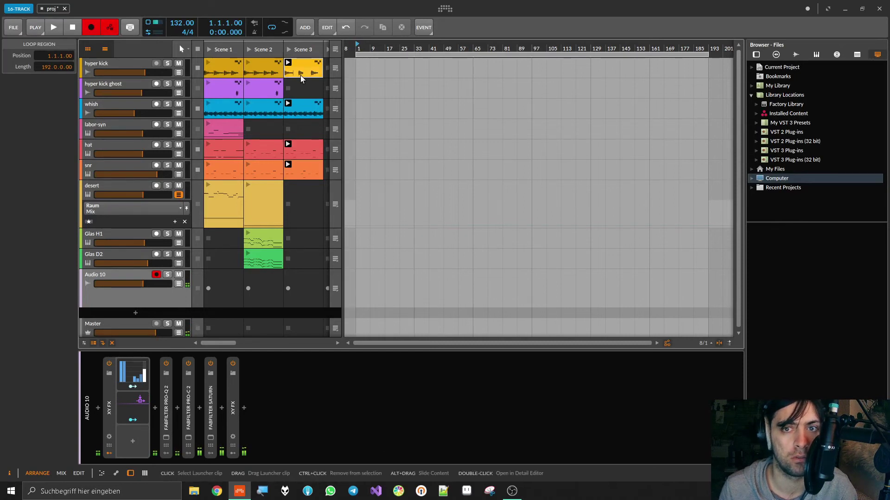
pyautogui.click(53, 28)
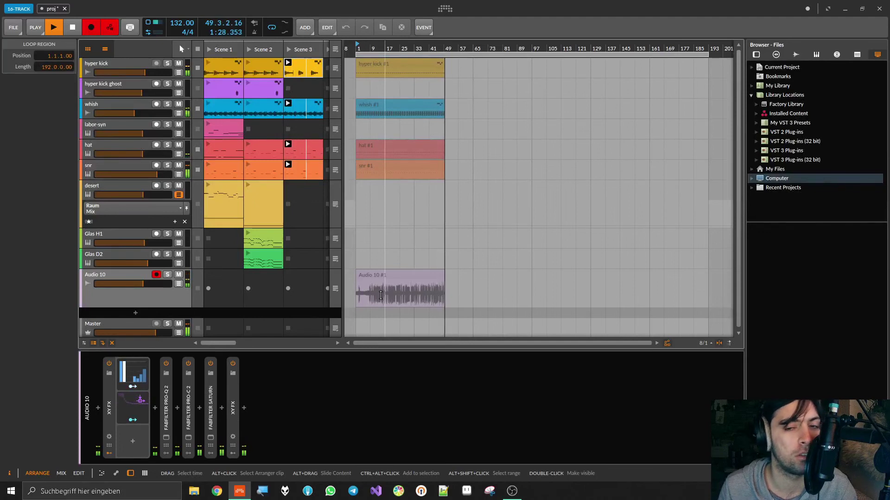
pyautogui.press('space')
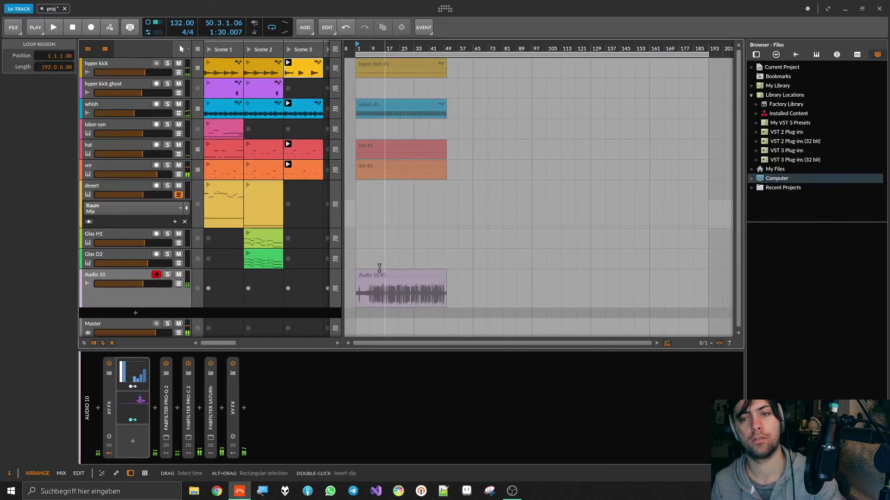
# - Disarm the Audio 10 track, play the arrangement briefly from bar 1 and stop it
pyautogui.click(157, 275)
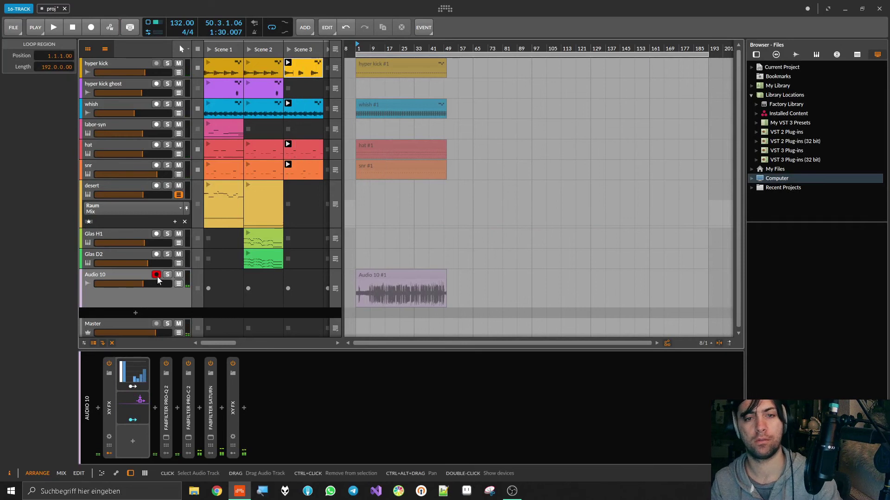
pyautogui.press('space')
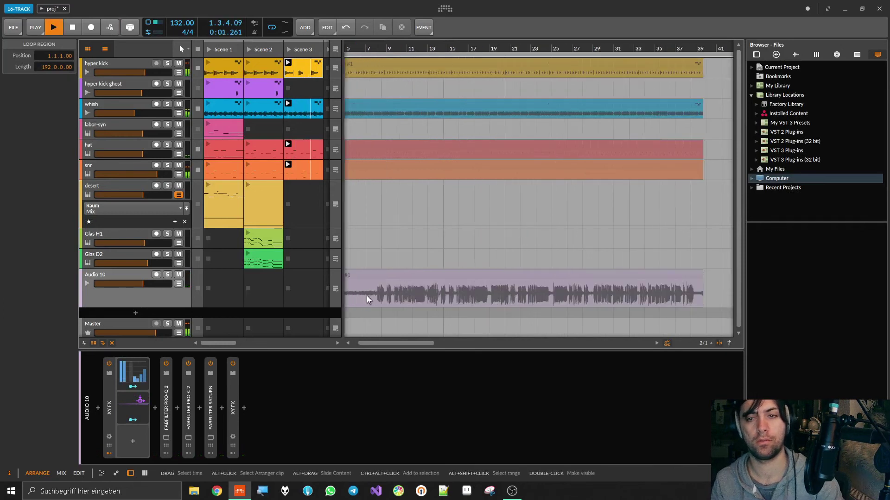
pyautogui.scroll(4, 367, 295)
pyautogui.press('space')
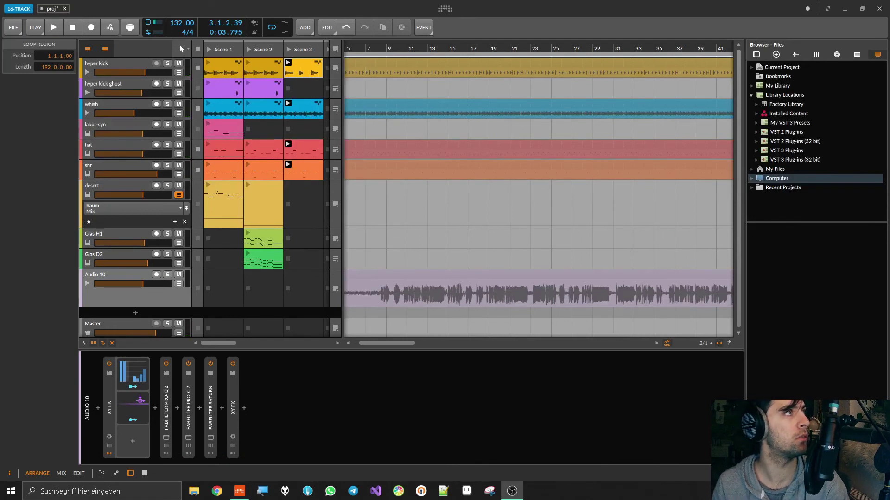
# - Switch to OBS and open the filters of the Webcam audio source
pyautogui.moveTo(0, 88); pyautogui.dragTo(341, 89)
pyautogui.doubleClick(341, 88)
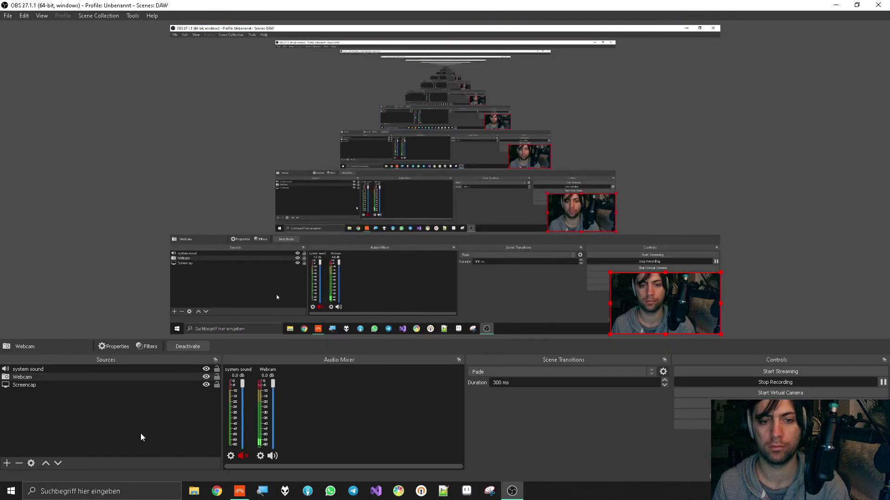
pyautogui.click(260, 456)
pyautogui.click(282, 422)
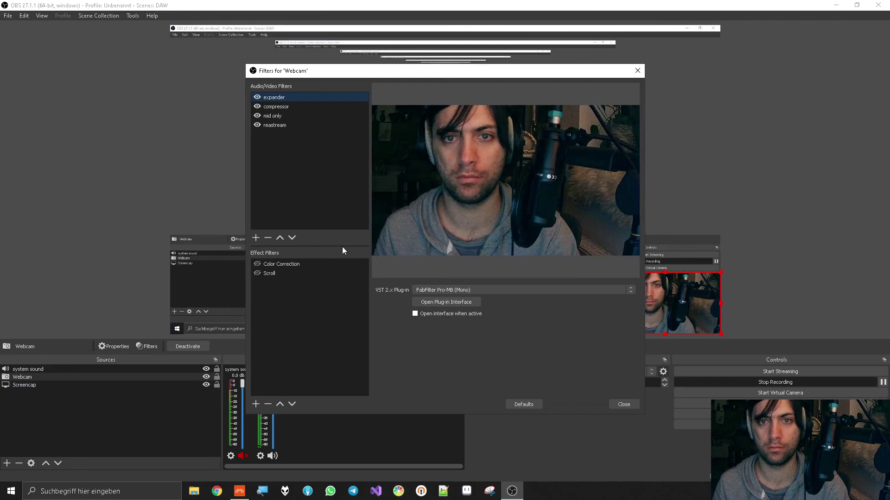
# - Set the Wet Gain of the Webcam's compressor filter, FabFilter Pro-C 2, to 0 dB and close its interface
pyautogui.click(290, 107)
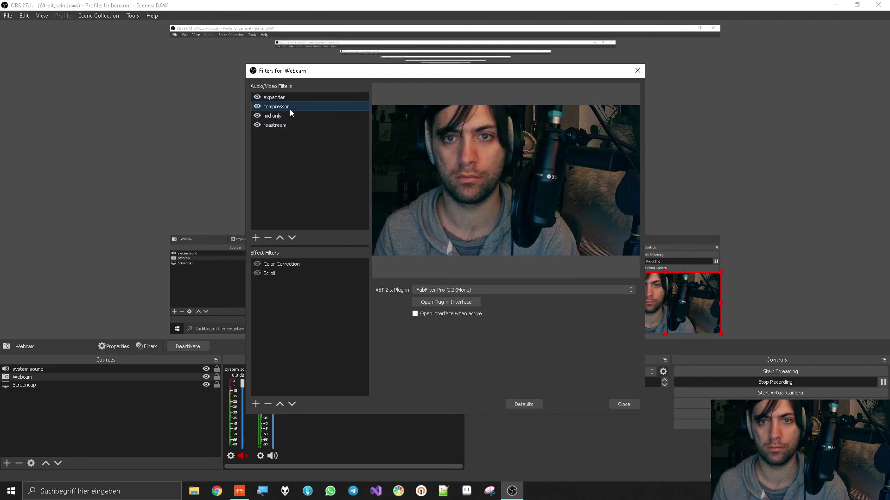
pyautogui.click(446, 303)
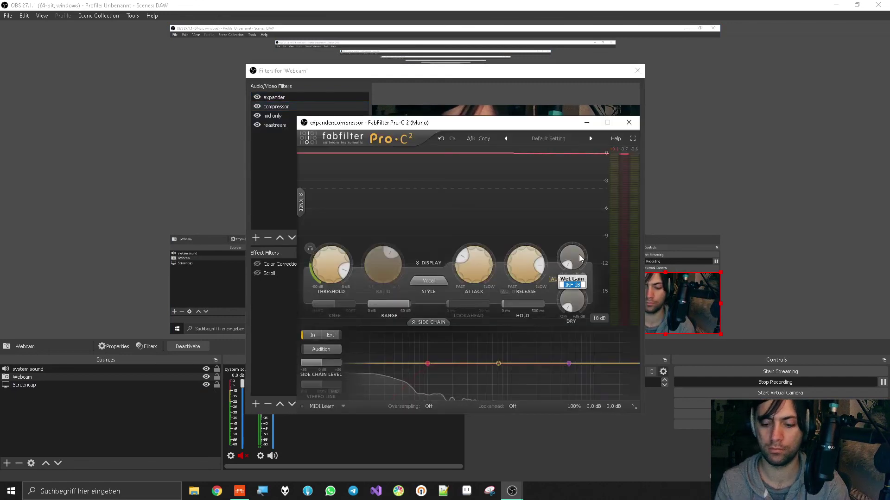
pyautogui.write('0')
pyautogui.press('Return')
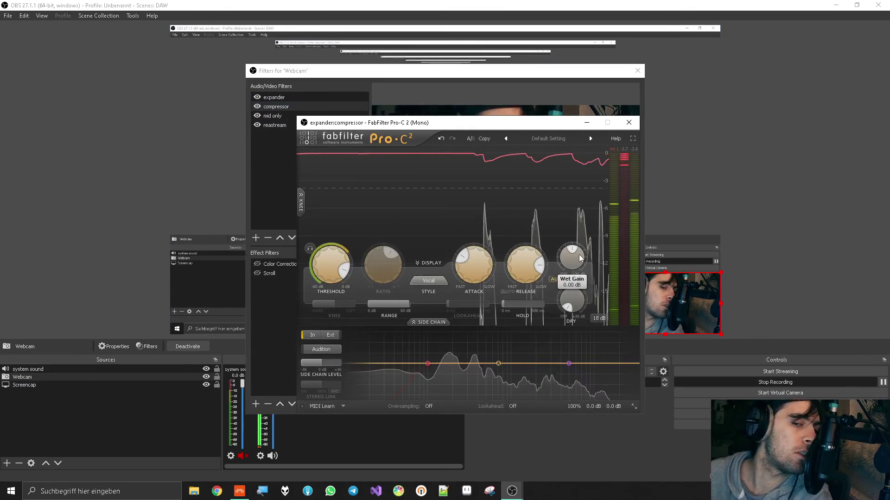
pyautogui.click(629, 122)
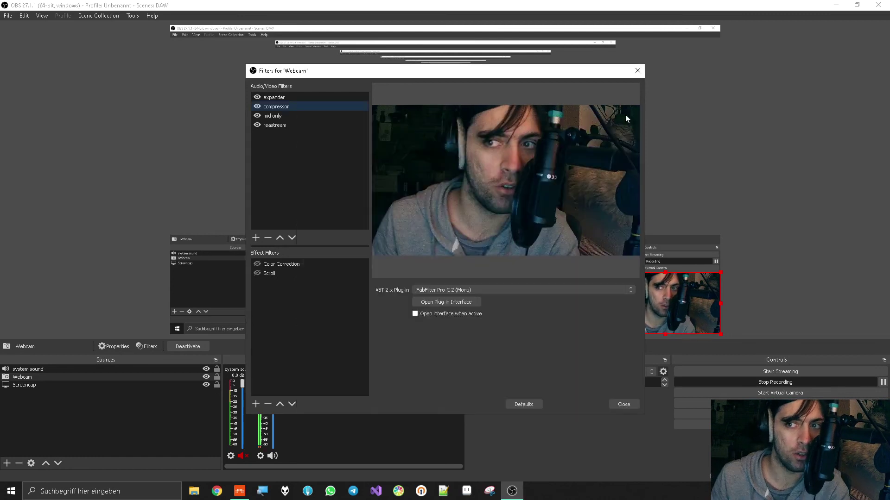
# - Close the Webcam filters, return from OBS to Bitwig and briefly play the arrangement from bar 1
pyautogui.click(633, 76)
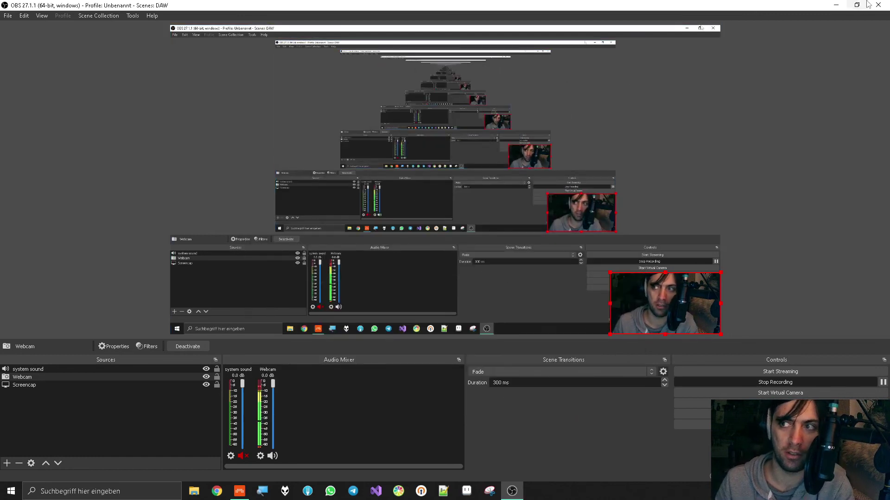
pyautogui.click(836, 4)
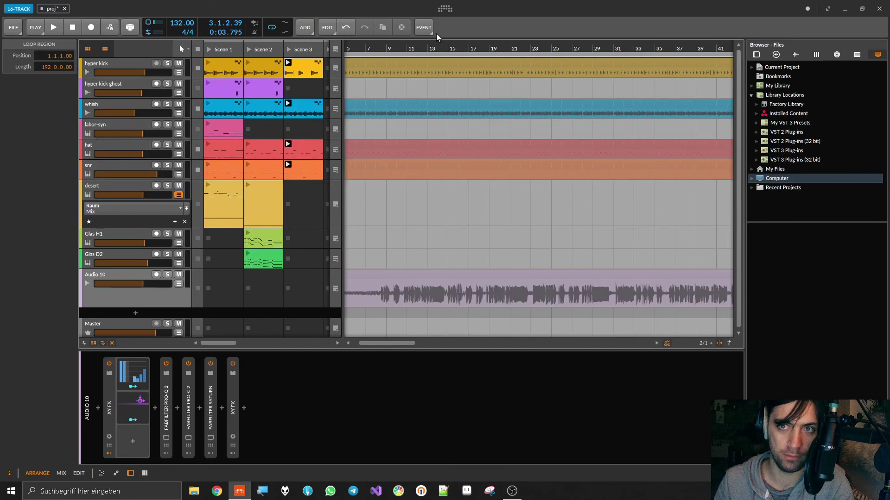
pyautogui.scroll(-5, 416, 238)
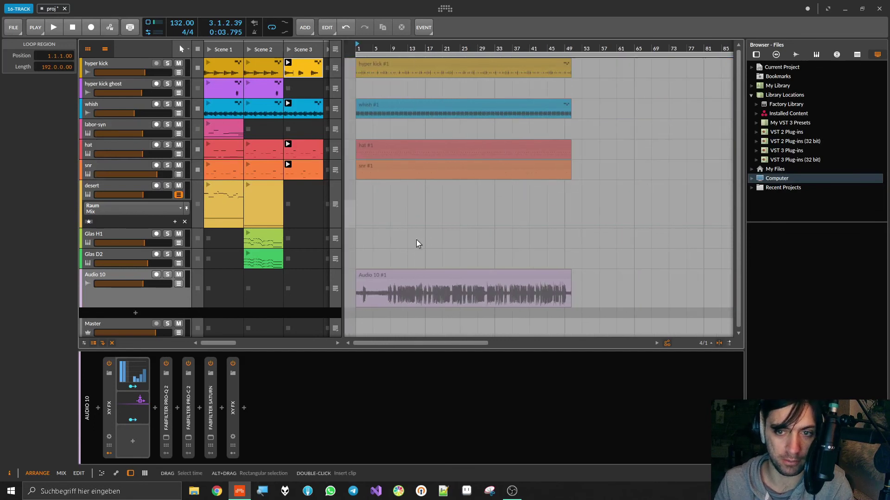
pyautogui.press('space')
pyautogui.press('space')
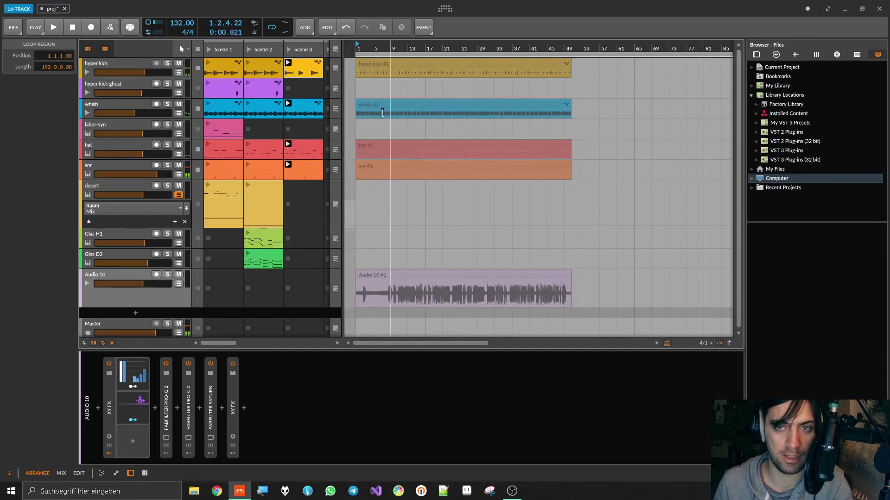
# - Audition the arrangement briefly from 7.3, just before the main voice part of the Audio 10 recording
pyautogui.click(383, 48)
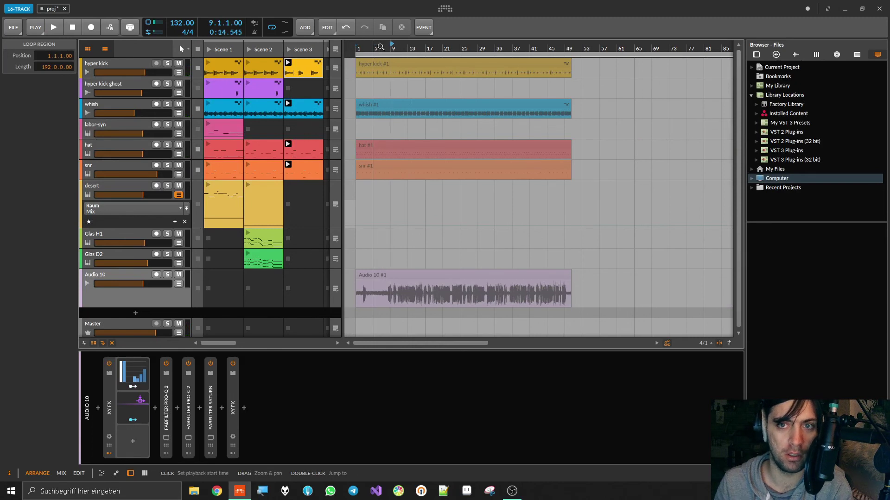
pyautogui.scroll(10, 393, 141)
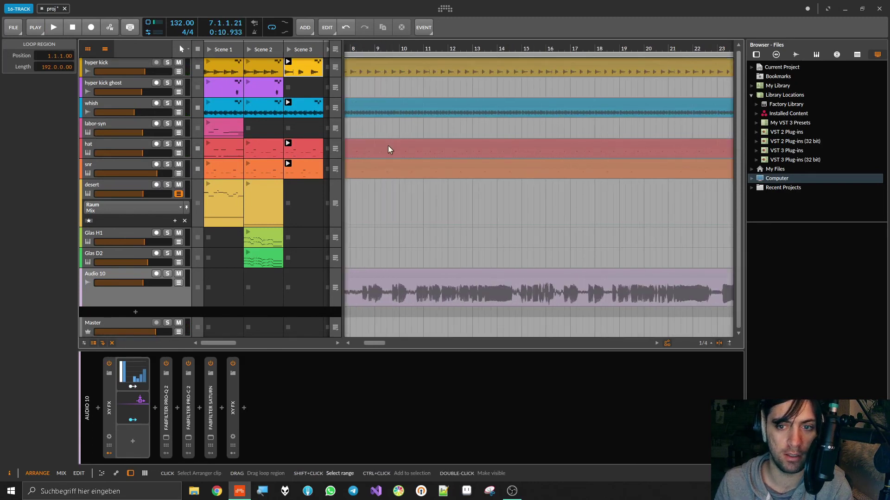
pyautogui.moveTo(380, 342); pyautogui.dragTo(373, 343)
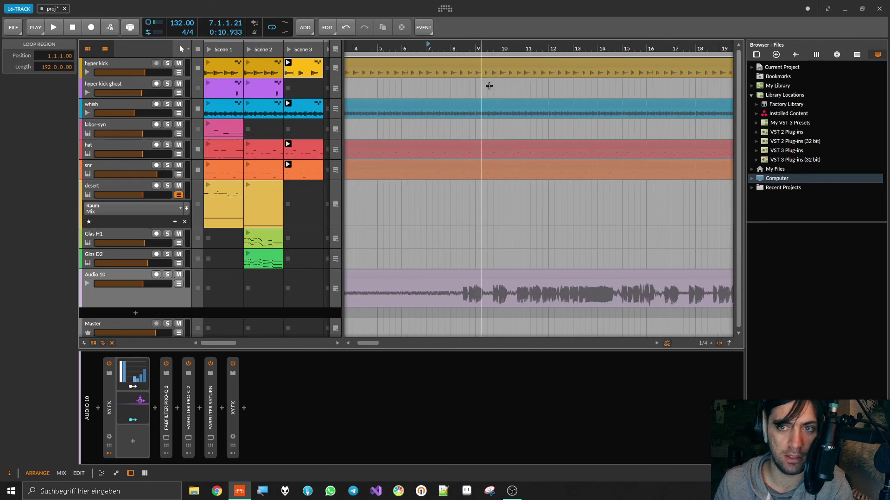
pyautogui.click(441, 51)
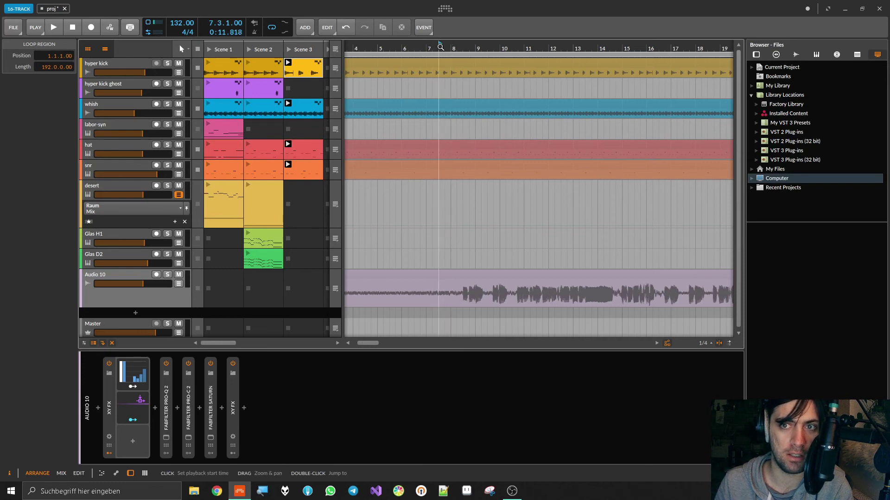
pyautogui.press('space')
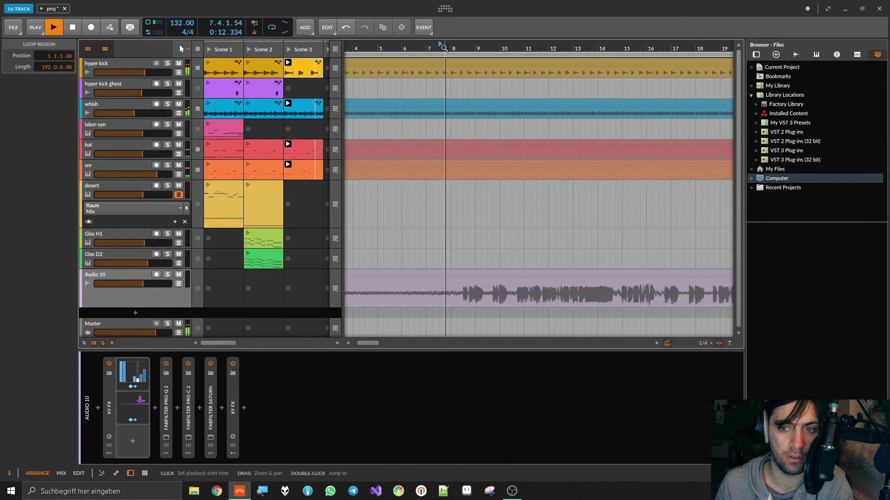
pyautogui.press('space')
# - Play the arrangement from bar 8 to check where the voice begins, stop it and select the Audio 10 clip
pyautogui.click(453, 48)
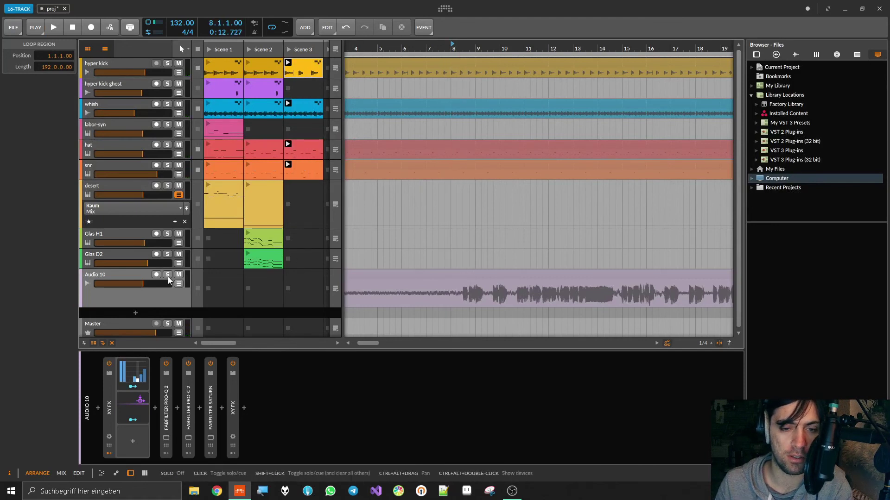
pyautogui.click(127, 277)
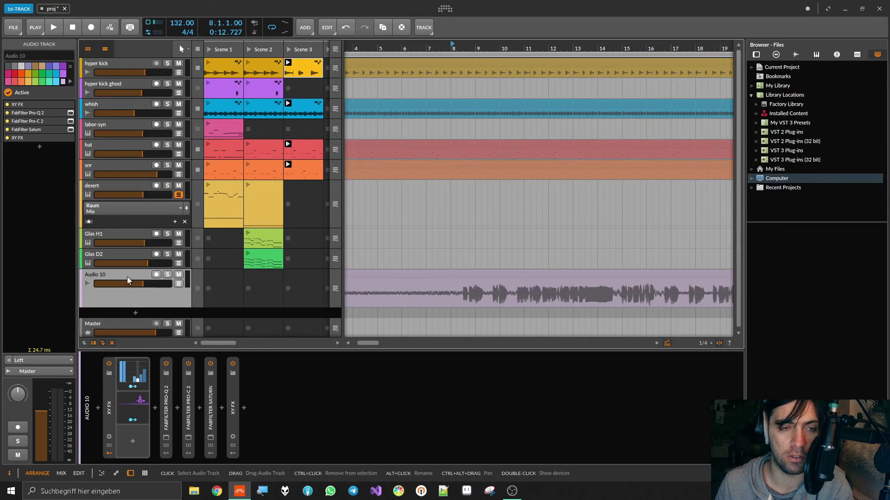
pyautogui.press('space')
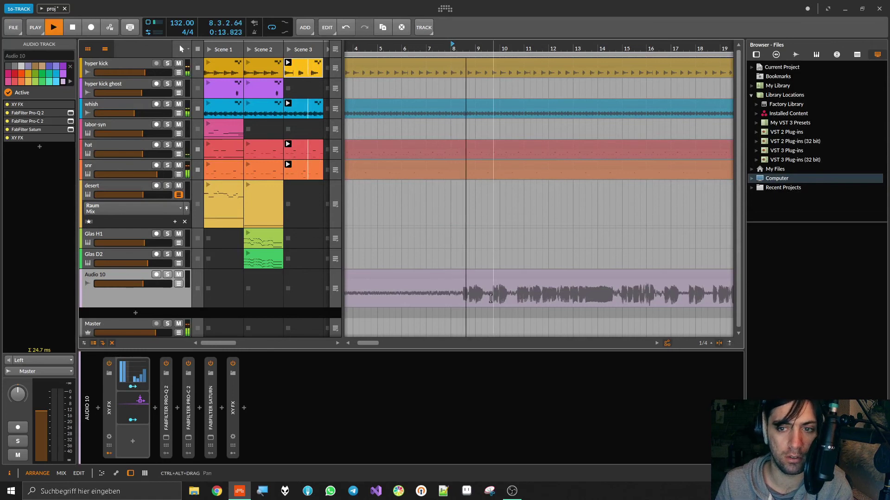
pyautogui.click(456, 277)
pyautogui.press('space')
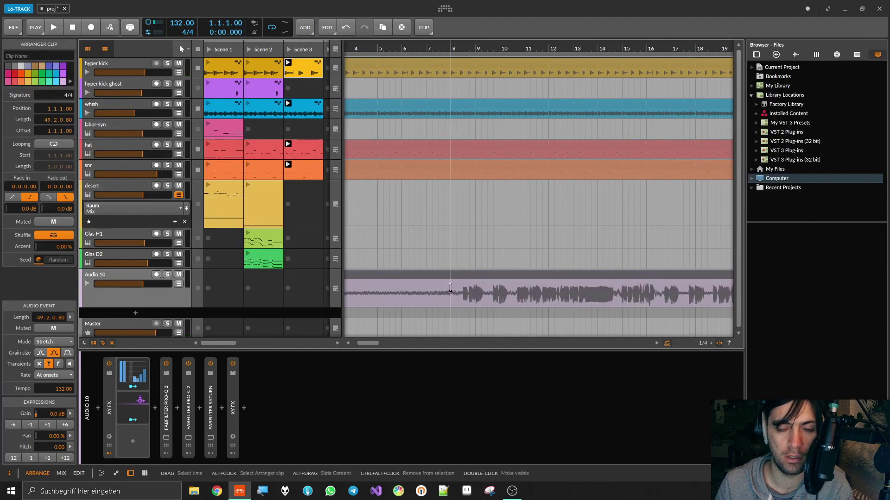
# - Delete the section from bar 1 to bar 7 of the Audio 10 recording in the arranger
pyautogui.press('z')
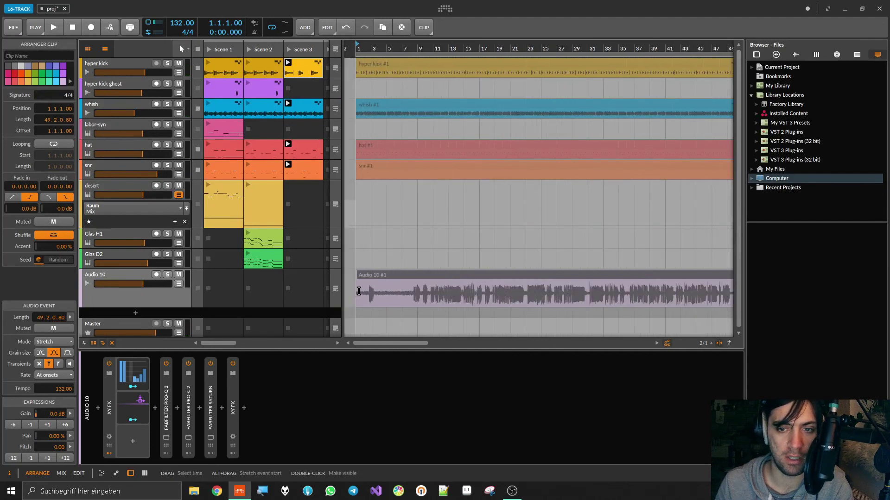
pyautogui.moveTo(357, 291); pyautogui.dragTo(398, 291)
pyautogui.press('Delete')
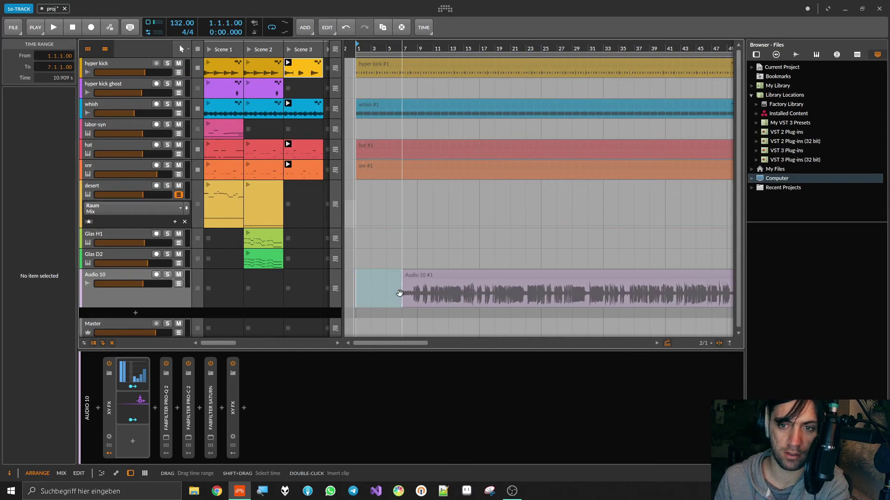
pyautogui.click(367, 277)
pyautogui.press('-')
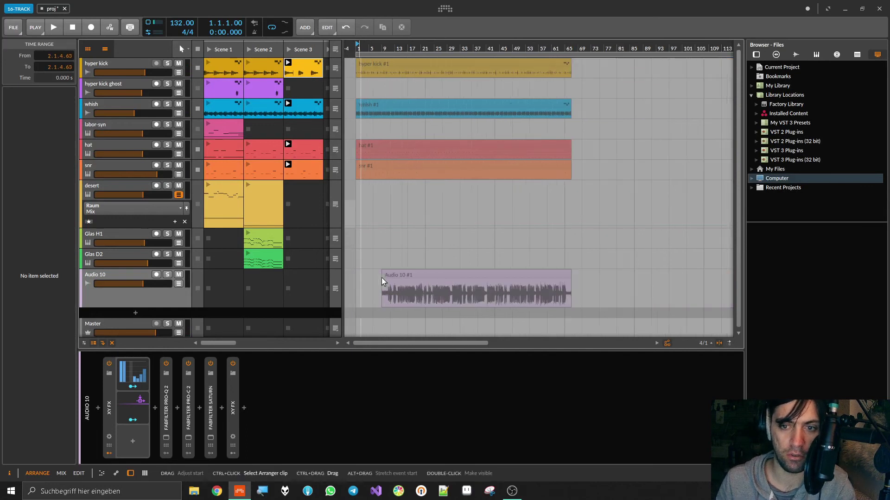
# - Trim the tail of the Audio 10 recording by deleting the time range from bar 50 to 51.2
pyautogui.click(421, 277)
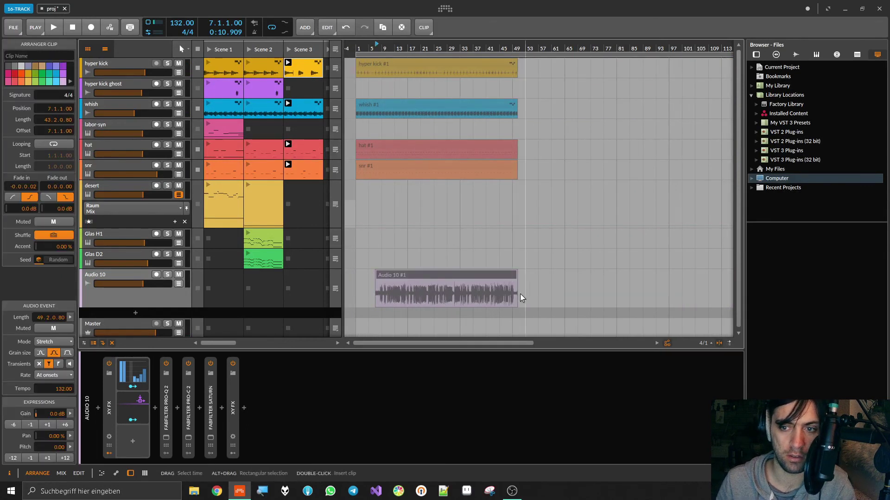
pyautogui.scroll(5, 510, 295)
pyautogui.scroll(3, 515, 295)
pyautogui.moveTo(482, 288); pyautogui.dragTo(523, 287)
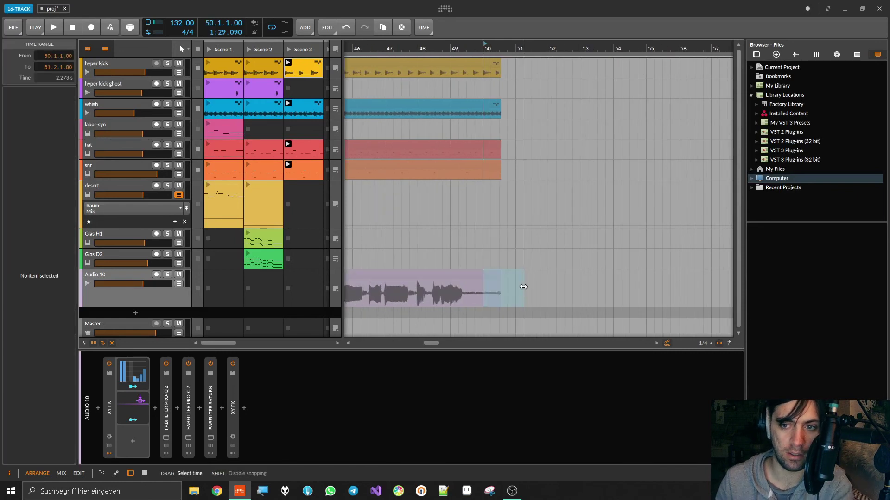
pyautogui.scroll(-10, 514, 289)
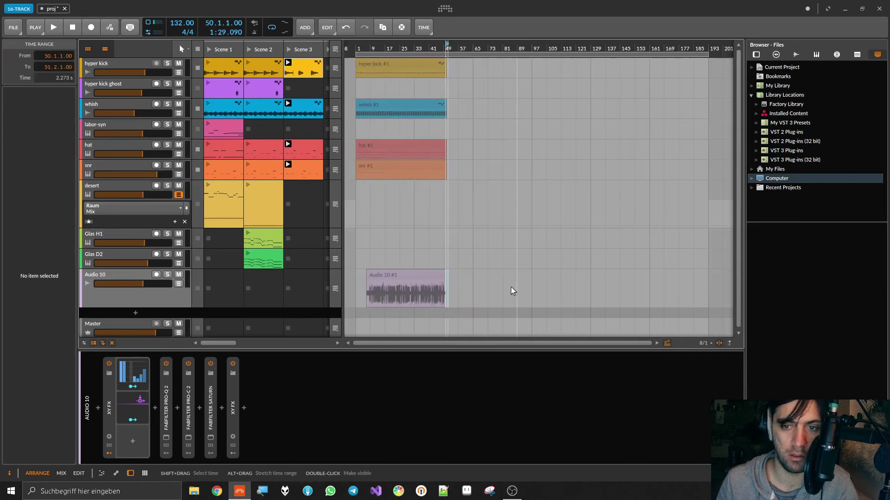
# - Copy the trimmed Audio 10 clip into the track's Scene 3 launcher slot and launch Scene 3
pyautogui.click(383, 271)
pyautogui.moveTo(383, 271); pyautogui.dragTo(303, 285)
pyautogui.click(287, 49)
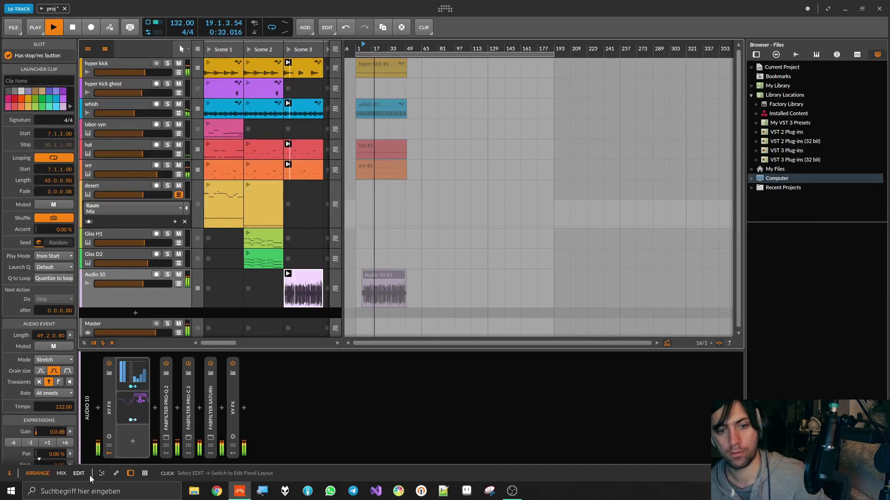
# - Show the mixer below the arranger, lower the Audio 10 volume slightly and reduce the mixer's height
pyautogui.click(145, 473)
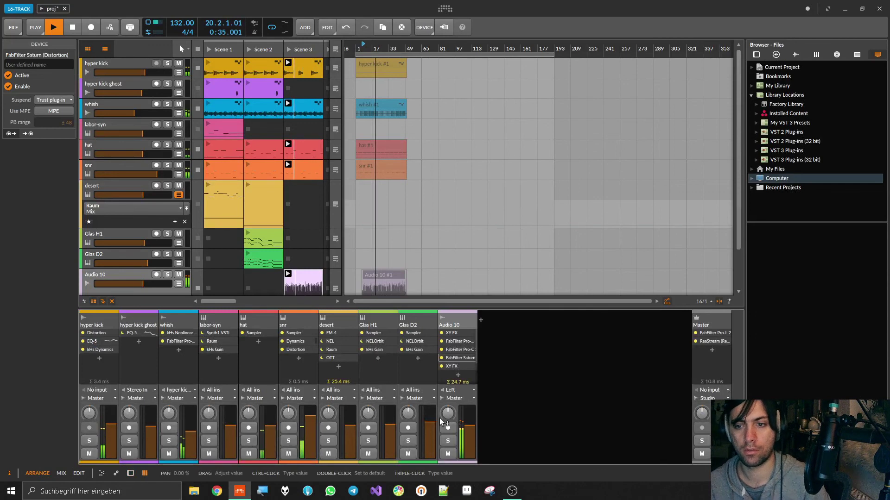
pyautogui.moveTo(469, 431); pyautogui.dragTo(469, 434)
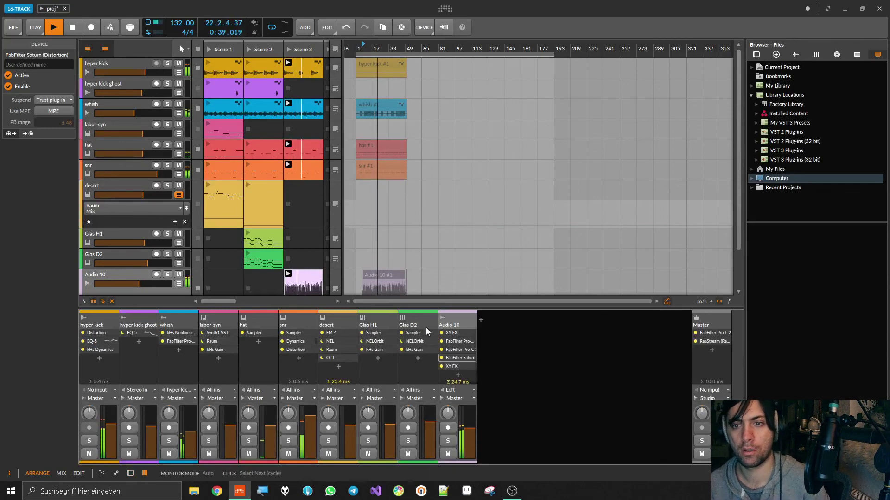
pyautogui.moveTo(425, 308); pyautogui.dragTo(427, 366)
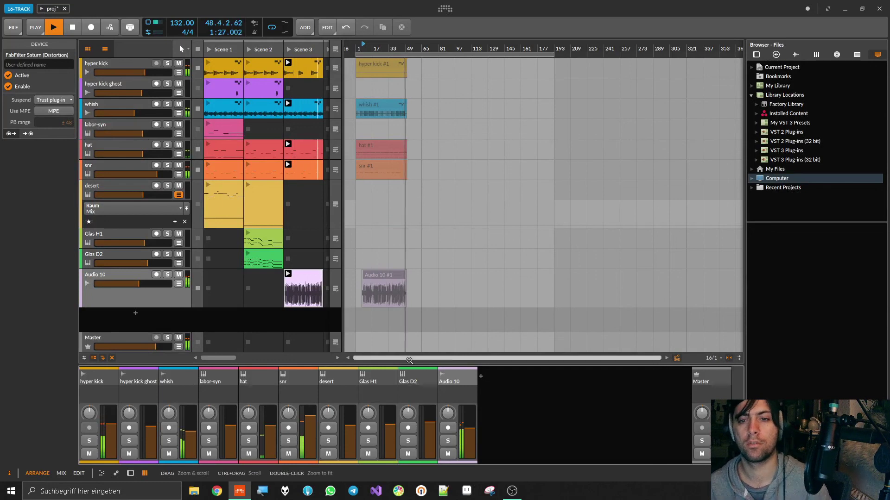
# - Stop playback and examine the waveform of the Audio 10 clip in the arranger
pyautogui.press('space')
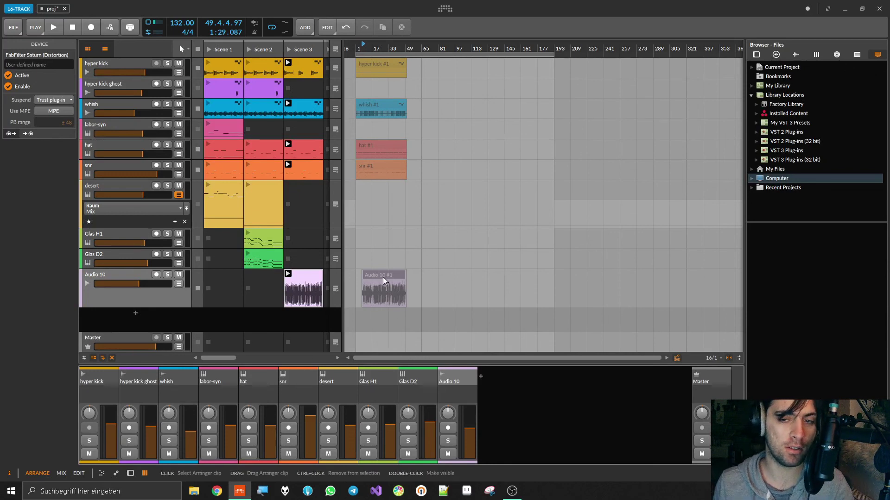
pyautogui.keyDown('ctrl'); pyautogui.scroll(10, 383, 277); pyautogui.keyUp('ctrl')
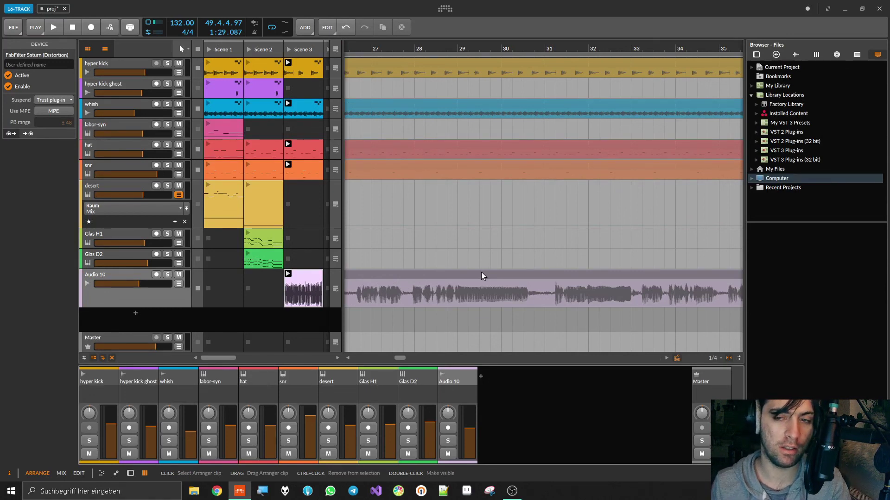
pyautogui.keyDown('ctrl'); pyautogui.scroll(-6, 481, 272); pyautogui.keyUp('ctrl')
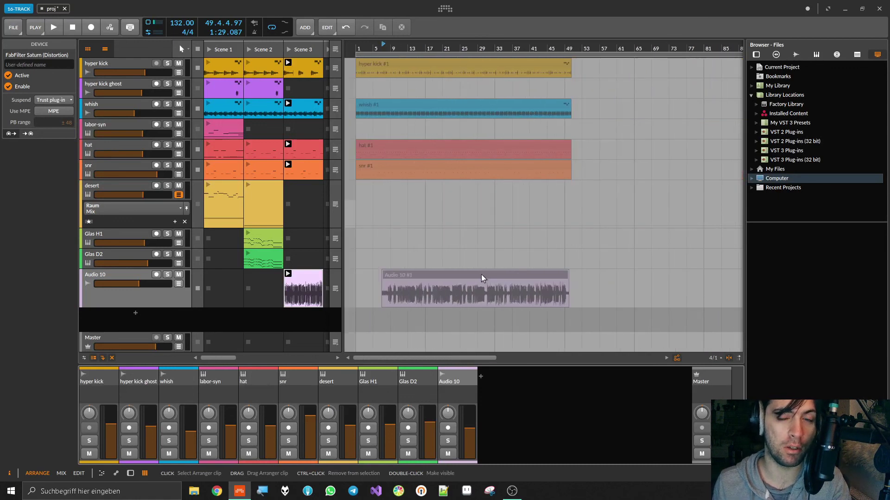